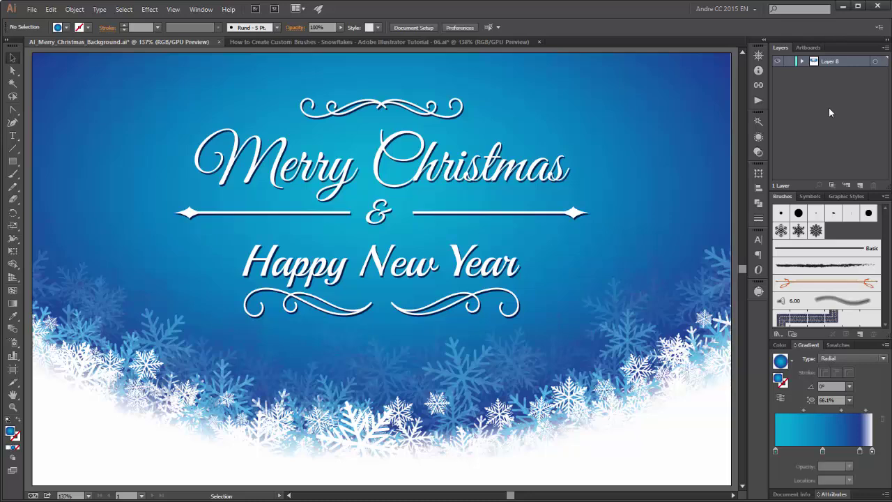
# Hide the greeting text sublayer in Layer 8 to show the three large snowflakes, and view the custom brushes tutorial document.
pyautogui.click(802, 63)
pyautogui.click(778, 73)
pyautogui.click(778, 84)
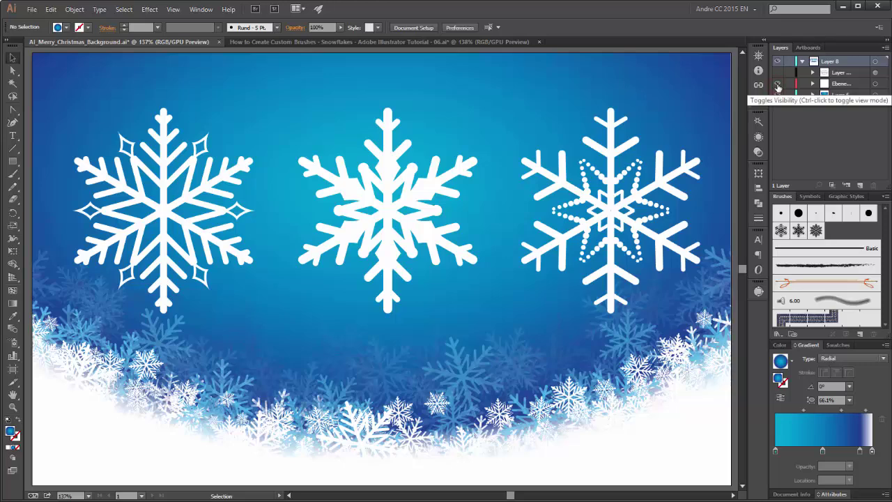
pyautogui.click(321, 42)
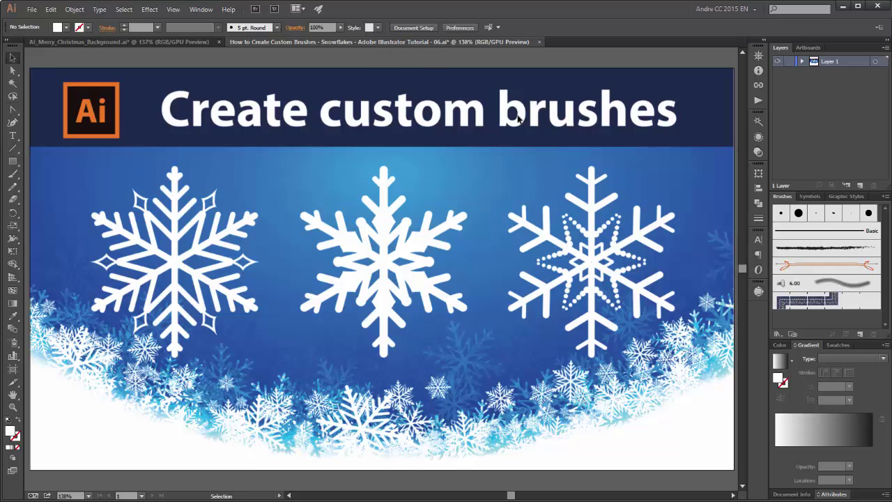
pyautogui.click(134, 43)
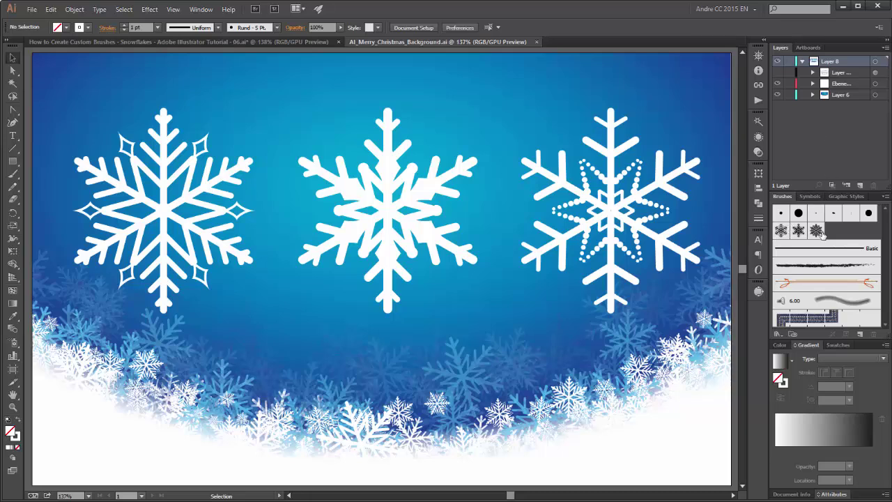
# Hide the large snowflakes sublayer and paint one test stroke with each of the three snowflake scatter brushes across the blue area.
pyautogui.click(778, 83)
pyautogui.click(12, 174)
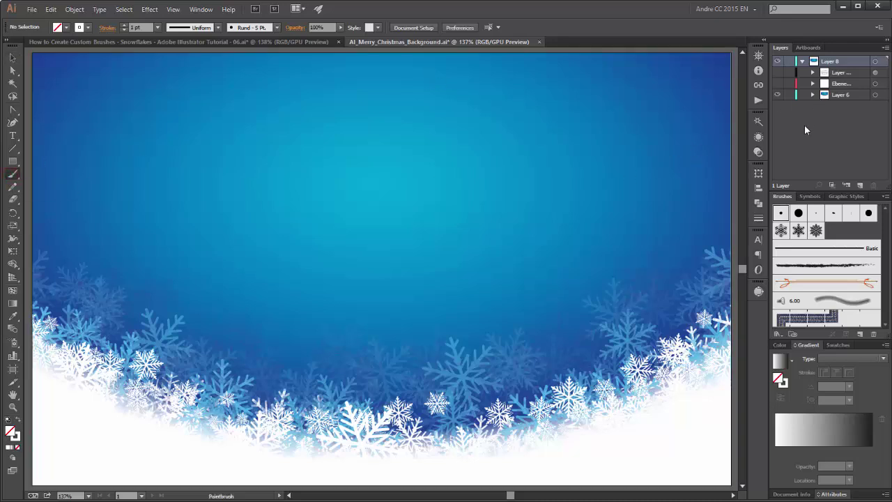
pyautogui.click(781, 230)
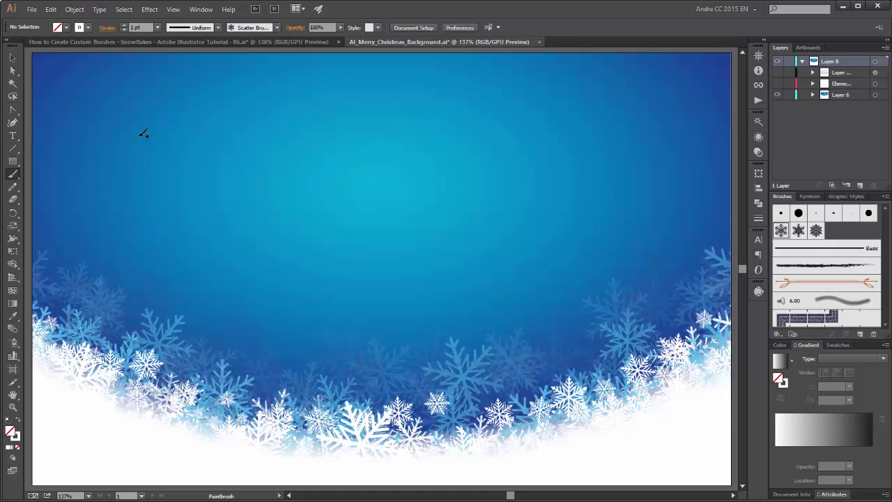
pyautogui.moveTo(144, 135)
pyautogui.mouseDown()
pyautogui.moveTo(340, 105)
pyautogui.moveTo(537, 129)
pyautogui.moveTo(661, 112)
pyautogui.moveTo(671, 136)
pyautogui.mouseUp()
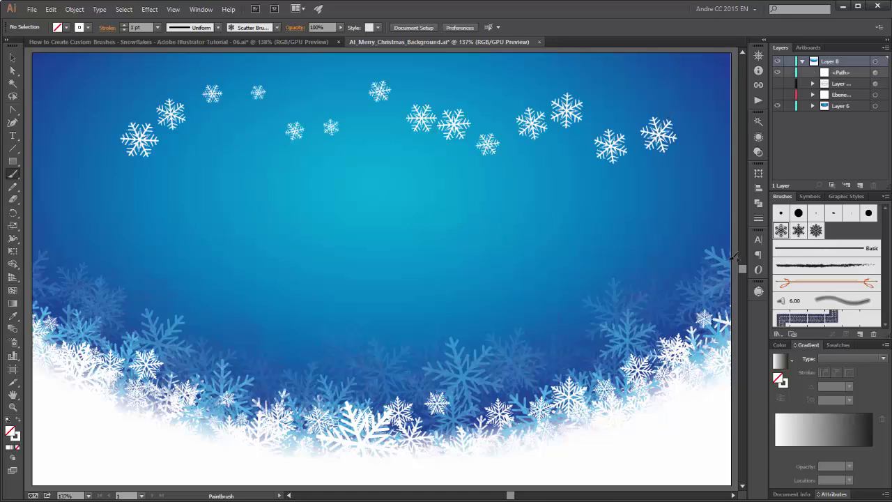
pyautogui.click(798, 230)
pyautogui.moveTo(214, 211)
pyautogui.mouseDown()
pyautogui.moveTo(311, 191)
pyautogui.moveTo(462, 215)
pyautogui.moveTo(558, 213)
pyautogui.mouseUp()
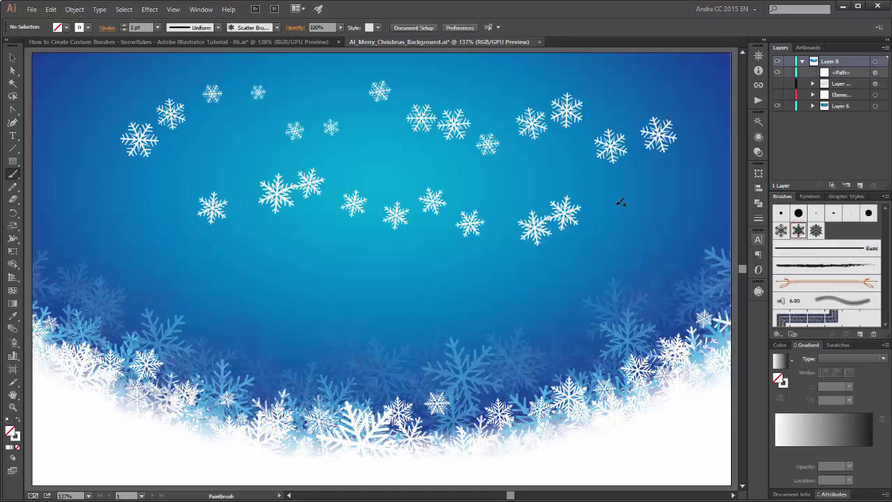
pyautogui.click(816, 230)
pyautogui.moveTo(204, 281)
pyautogui.mouseDown()
pyautogui.moveTo(277, 262)
pyautogui.moveTo(528, 292)
pyautogui.moveTo(584, 262)
pyautogui.mouseUp()
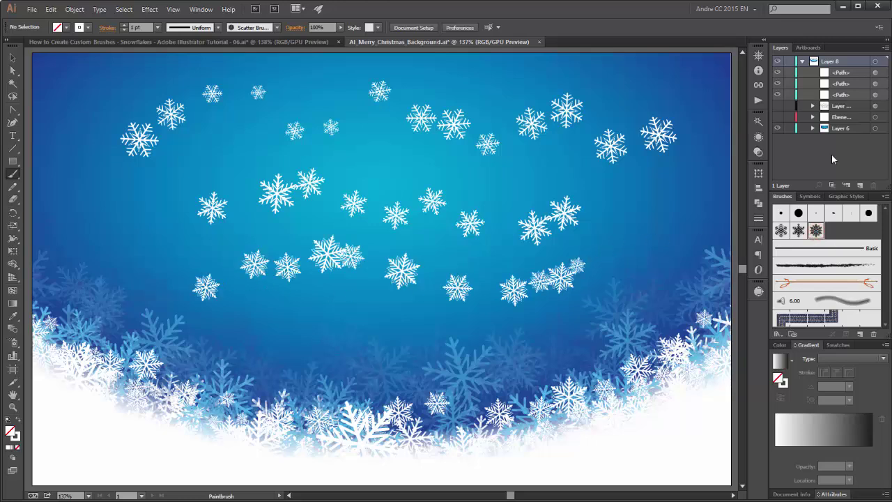
# Restore the default fill and stroke, and hide the three painted snowflake paths in Layer 8.
pyautogui.press('m')
pyautogui.press('d')
pyautogui.click(776, 72)
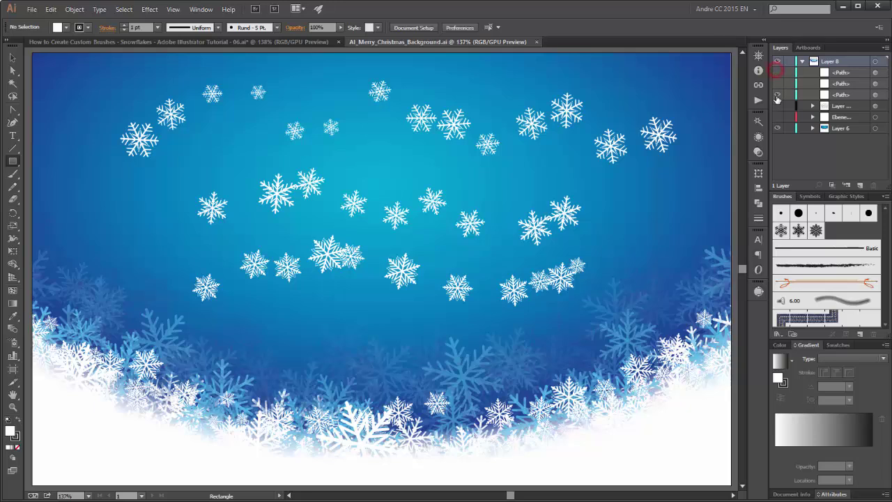
pyautogui.moveTo(778, 99); pyautogui.dragTo(778, 101)
pyautogui.click(801, 62)
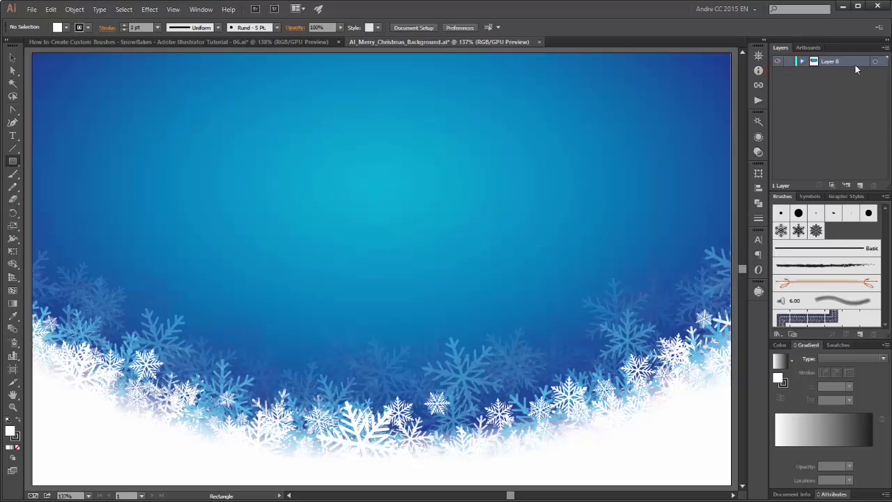
# Add a new layer above a locked Layer 8 and draw a rectangle of about 339 × 210 mm covering the artboard.
pyautogui.click(860, 185)
pyautogui.click(788, 72)
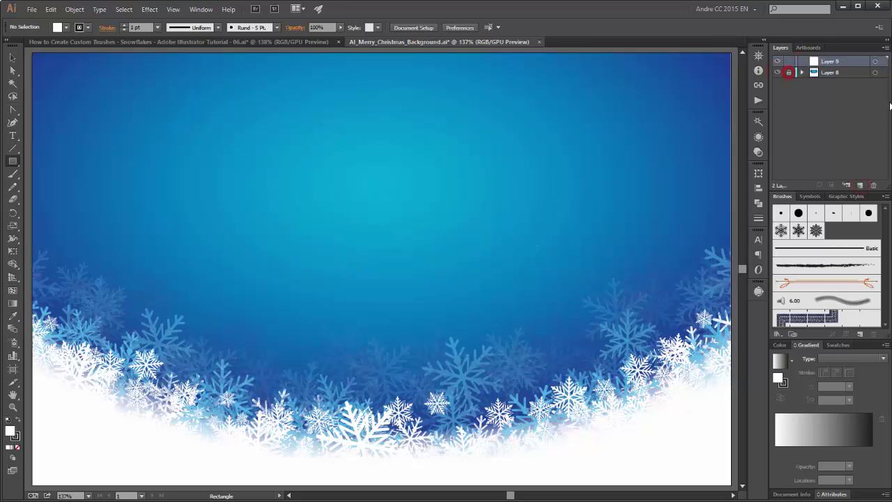
pyautogui.click(13, 161)
pyautogui.moveTo(32, 53); pyautogui.dragTo(727, 412)
pyautogui.scroll(2, 724, 410)
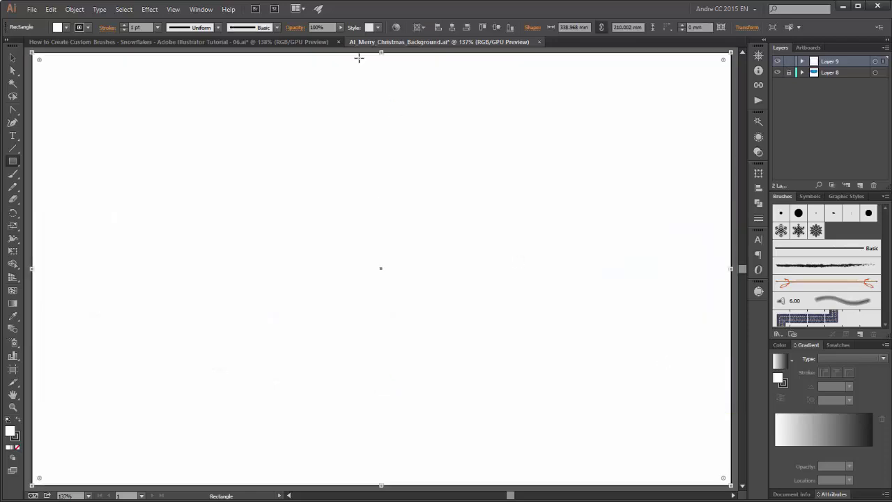
# Remove the rectangle's stroke and fill it with the radial gradient New Gradient Swatch 1.
pyautogui.click(87, 27)
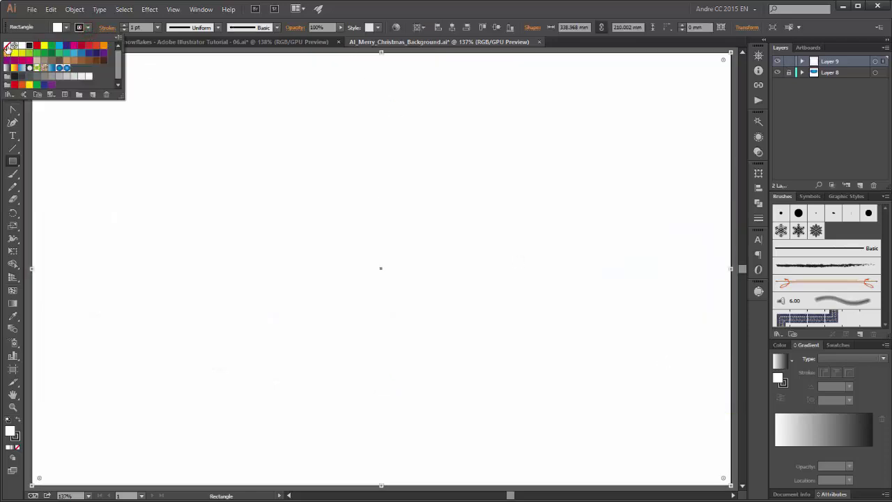
pyautogui.click(7, 45)
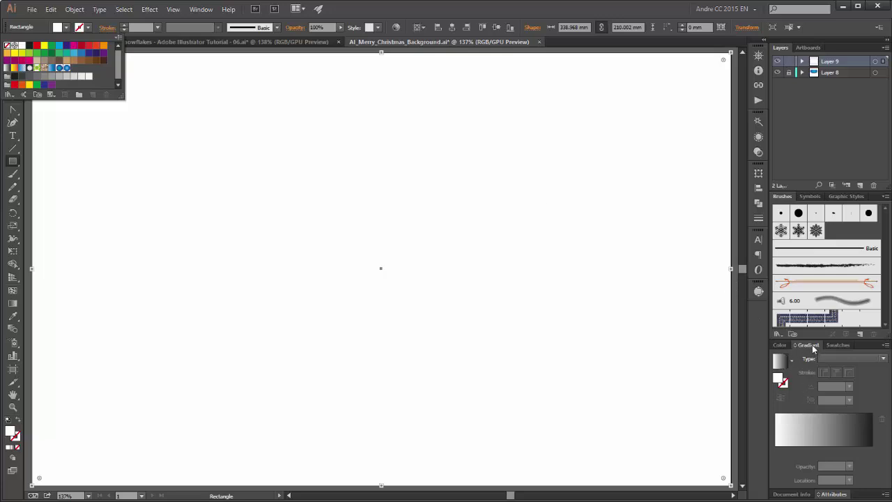
pyautogui.click(781, 361)
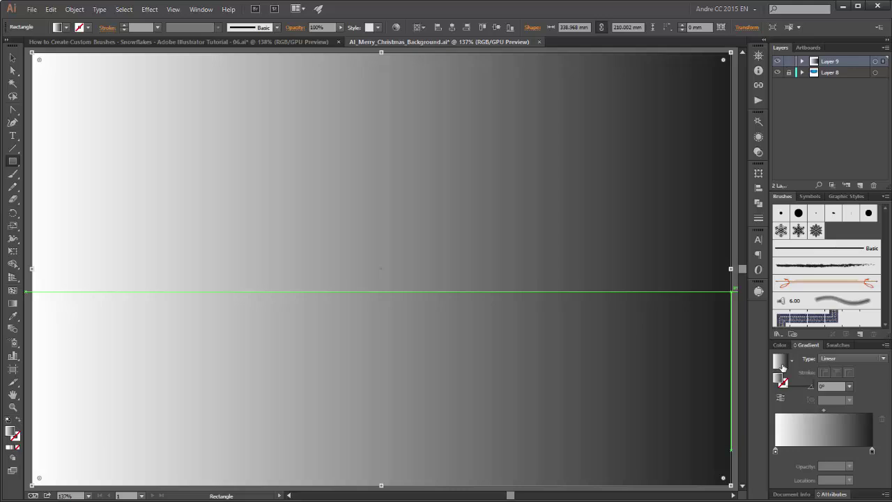
pyautogui.click(791, 360)
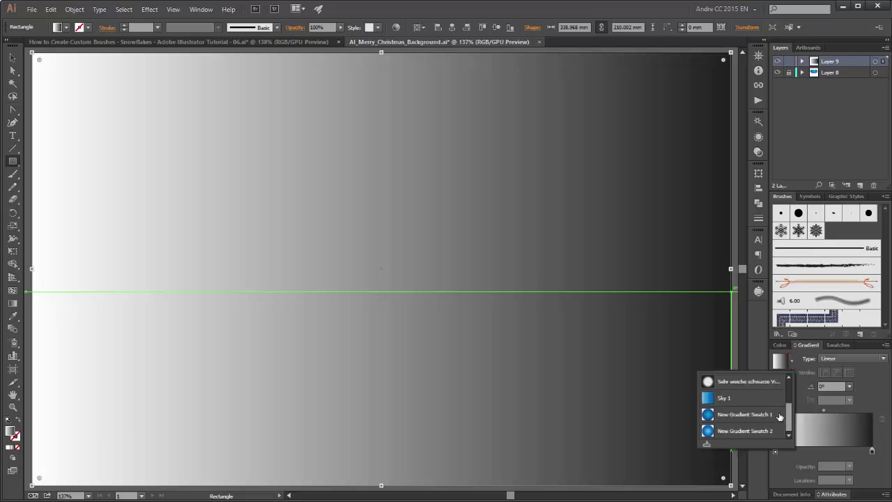
pyautogui.click(737, 414)
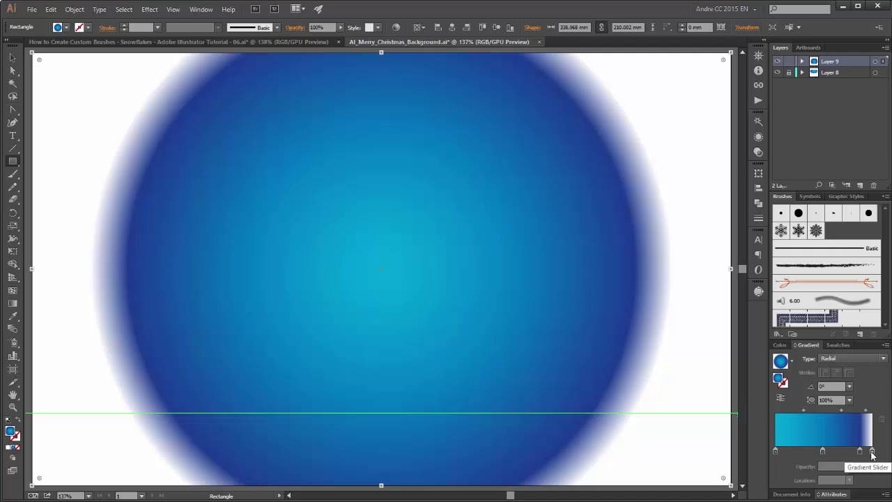
# Examine the hex colour values of the gradient's dark blue, medium blue and light blue stops.
pyautogui.click(860, 452)
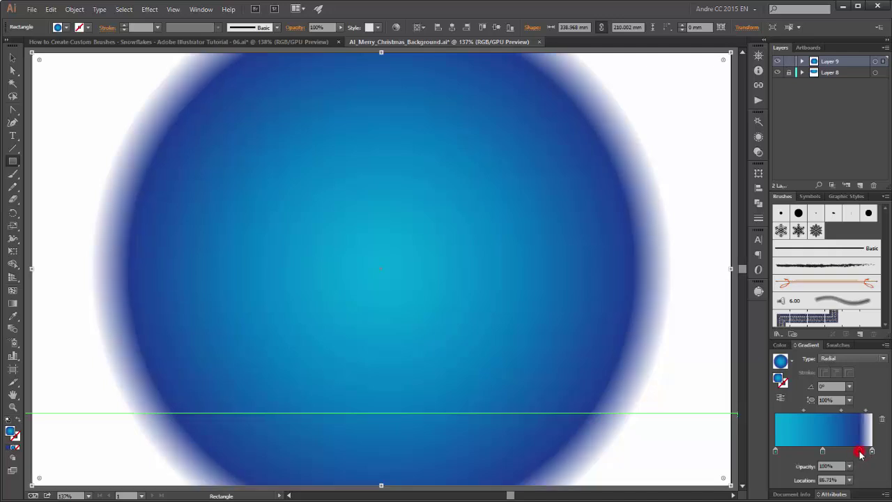
pyautogui.doubleClick(860, 452)
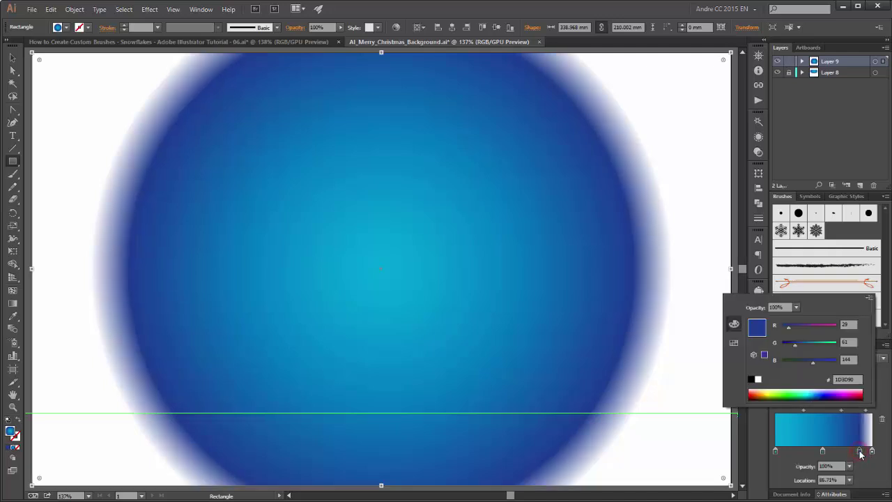
pyautogui.click(858, 379)
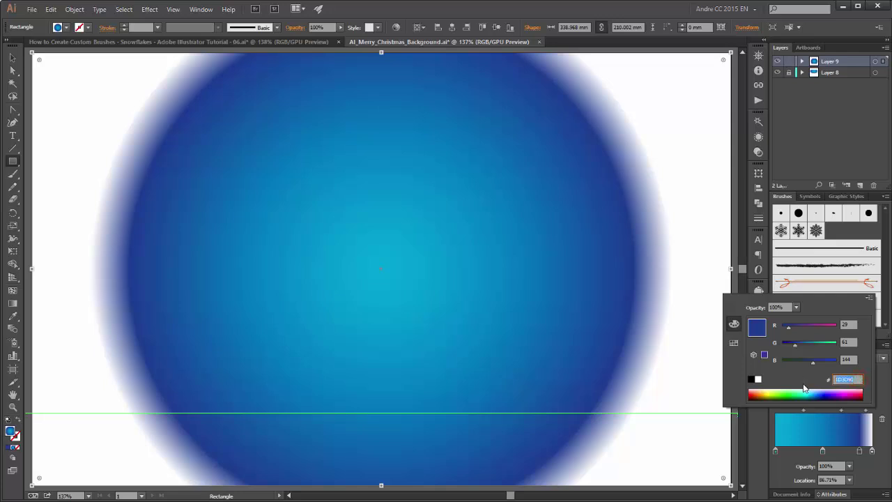
pyautogui.click(823, 452)
pyautogui.doubleClick(822, 451)
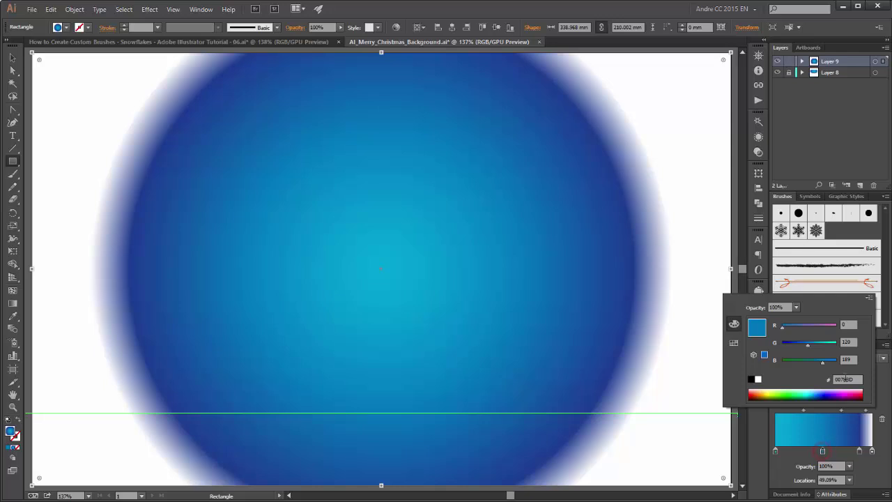
pyautogui.click(844, 379)
pyautogui.click(778, 452)
pyautogui.doubleClick(776, 453)
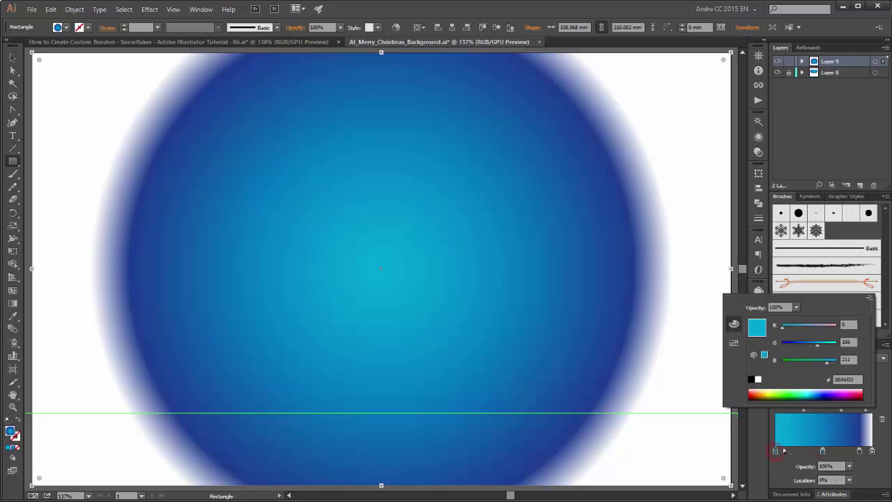
pyautogui.click(856, 379)
pyautogui.click(801, 454)
pyautogui.click(800, 452)
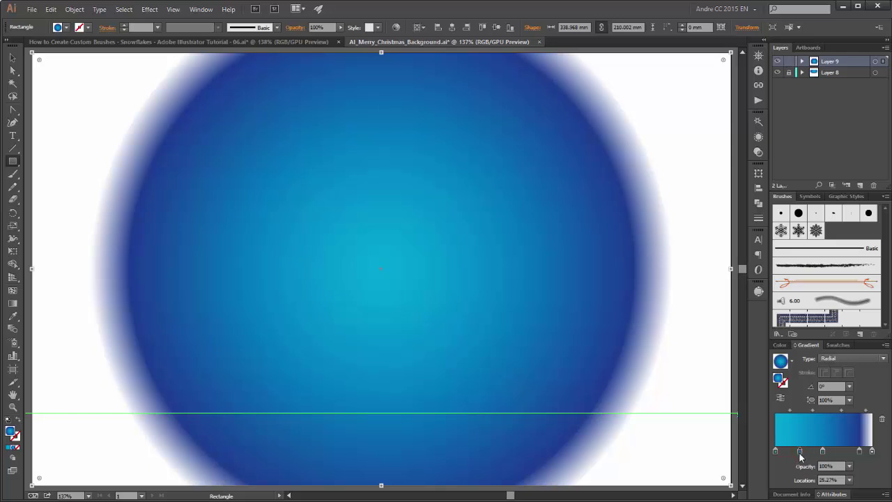
pyautogui.moveTo(800, 454); pyautogui.dragTo(786, 496)
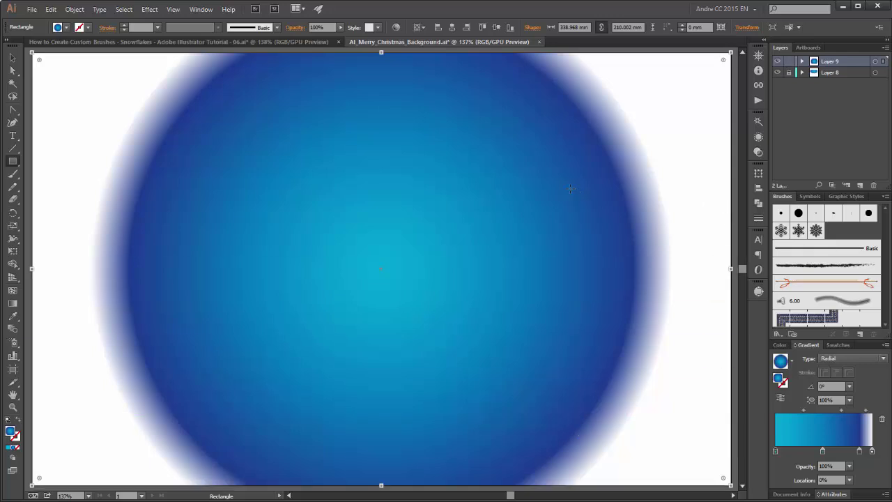
# Reshape the radial gradient into a wide ellipse with an aspect ratio of about 64.8% and move its centre up, leaving the rectangle deselected.
pyautogui.scroll(-2, 554, 216)
pyautogui.moveTo(554, 216); pyautogui.dragTo(490, 251)
pyautogui.click(14, 303)
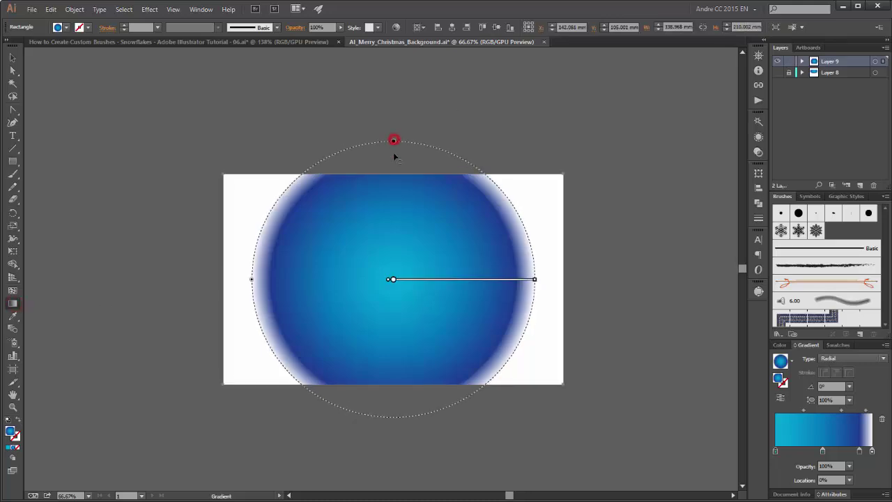
pyautogui.moveTo(395, 139); pyautogui.dragTo(394, 188)
pyautogui.moveTo(535, 279)
pyautogui.mouseDown()
pyautogui.moveTo(639, 286)
pyautogui.moveTo(630, 284)
pyautogui.mouseUp()
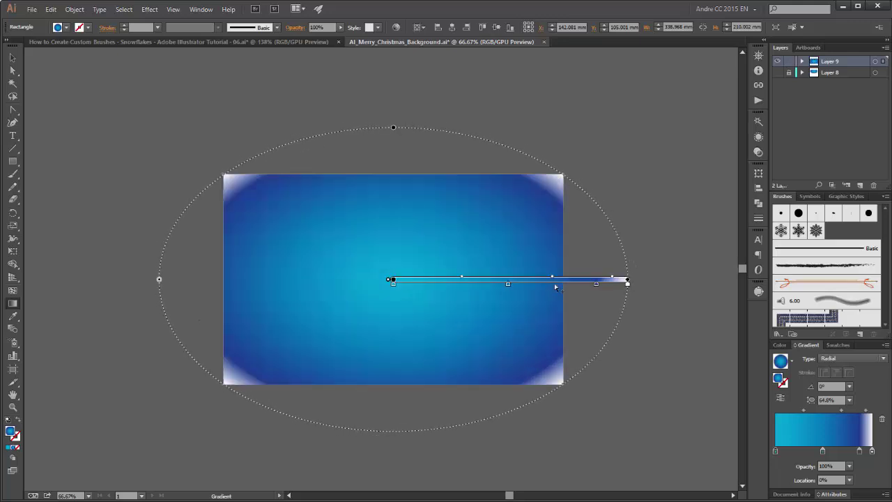
pyautogui.moveTo(550, 279); pyautogui.dragTo(551, 222)
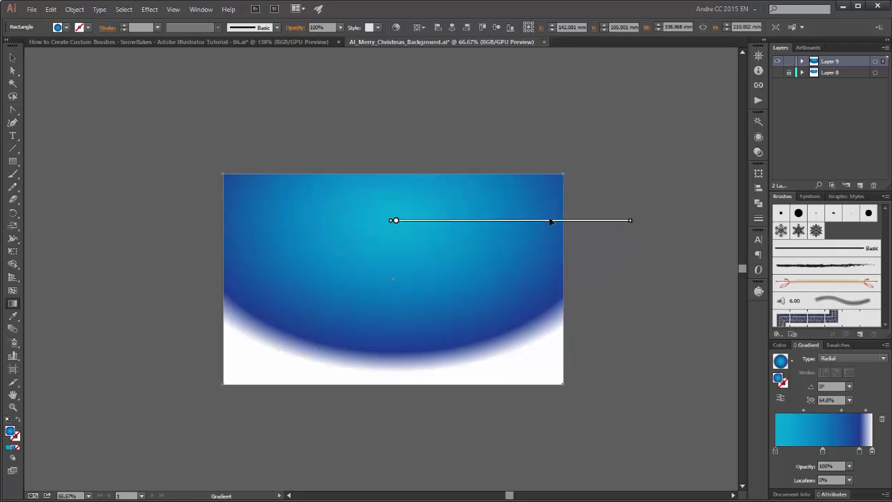
pyautogui.hotkey('ctrl', '0')
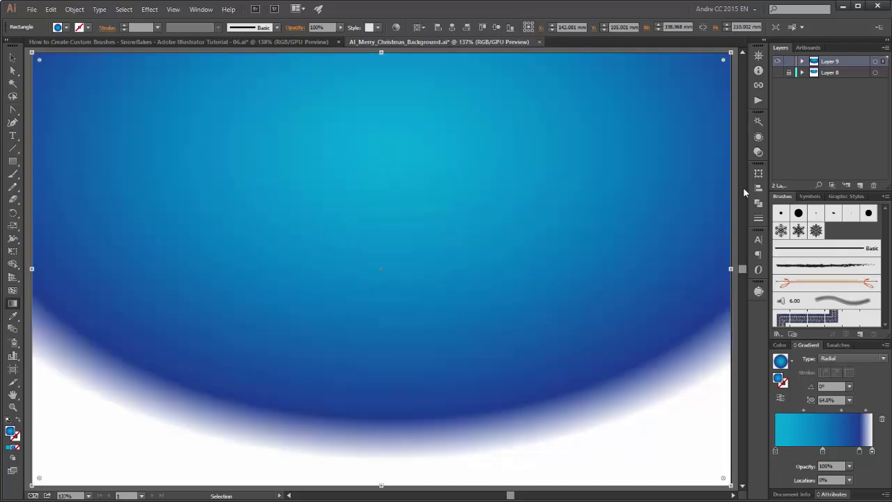
pyautogui.hotkey('ctrl', 'shift', 'a')
# Set the Paintbrush stroke colour to a dark blue with RGB values 0, 0, 108.
pyautogui.press('b')
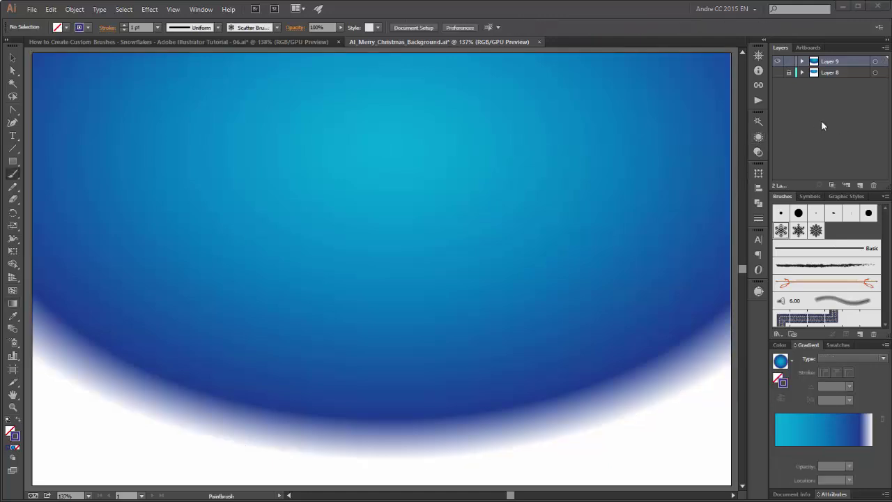
pyautogui.hotkey('ctrl', '1')
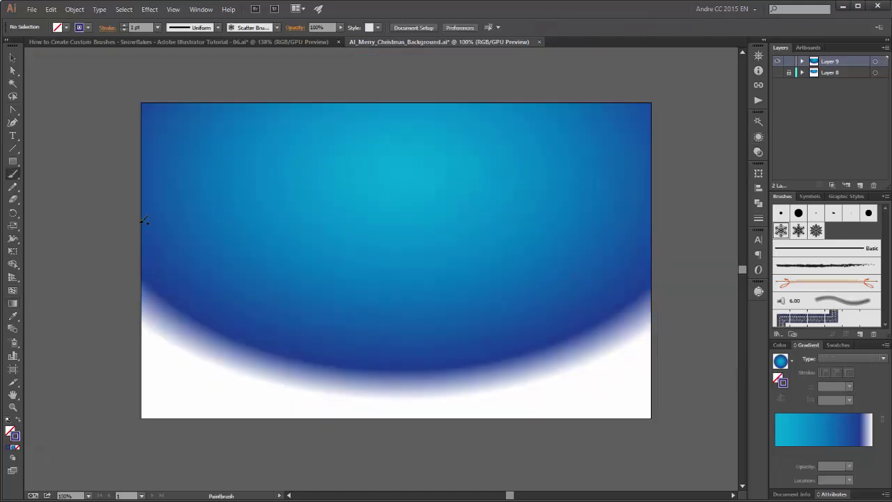
pyautogui.click(13, 174)
pyautogui.click(69, 28)
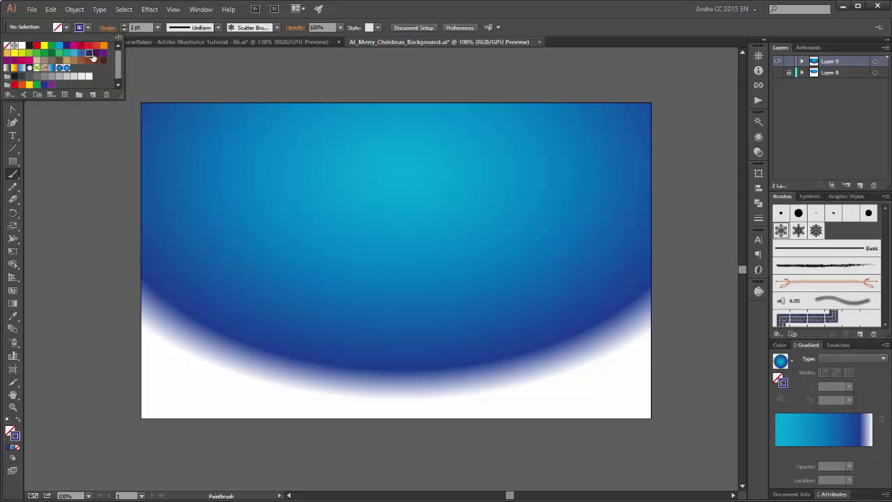
pyautogui.click(507, 16)
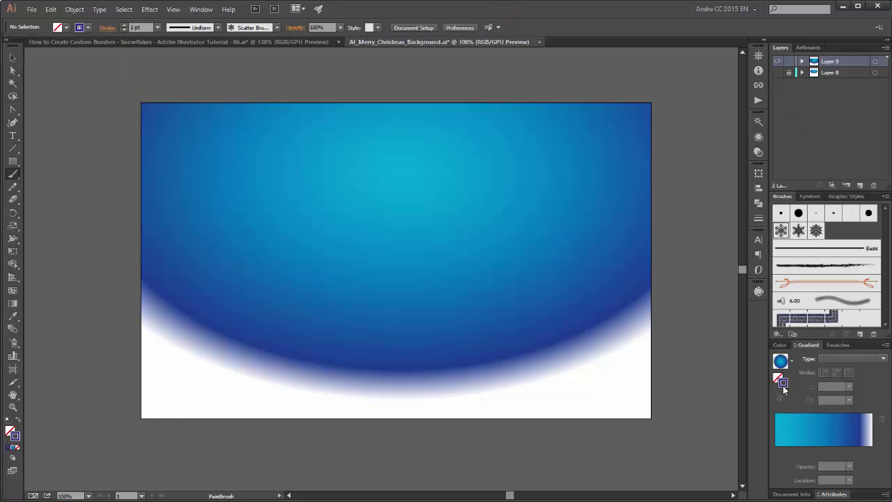
pyautogui.click(781, 346)
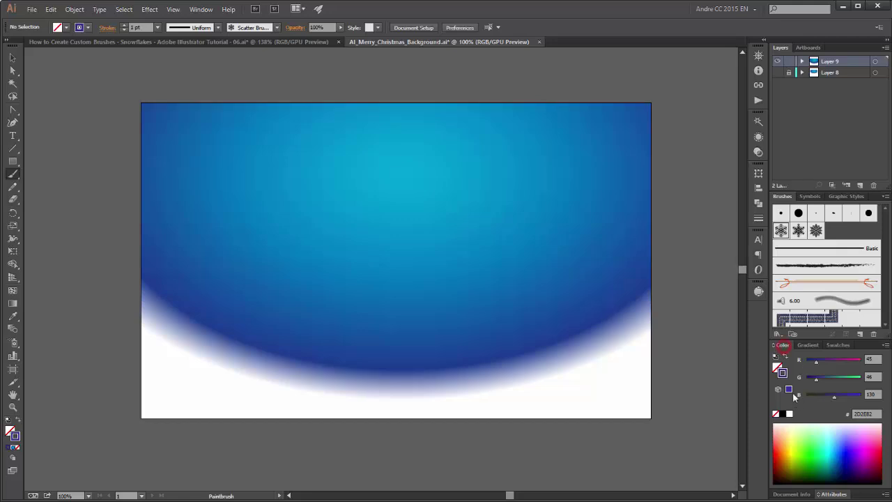
pyautogui.moveTo(817, 361)
pyautogui.mouseDown()
pyautogui.moveTo(799, 364)
pyautogui.moveTo(805, 379)
pyautogui.mouseUp()
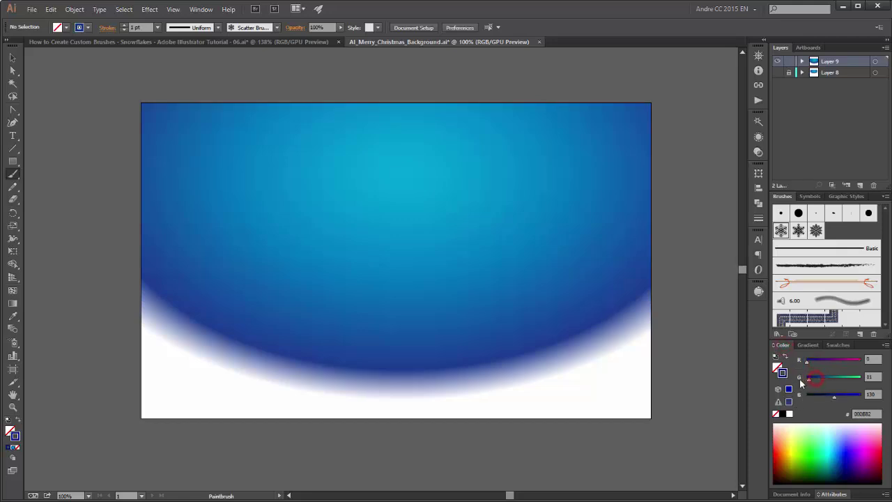
pyautogui.click(830, 397)
# Paint a stroke with the first snowflake scatter brush along the gradient's curved lower edge, extending past both sides of the artboard.
pyautogui.click(781, 230)
pyautogui.moveTo(697, 257); pyautogui.dragTo(701, 253)
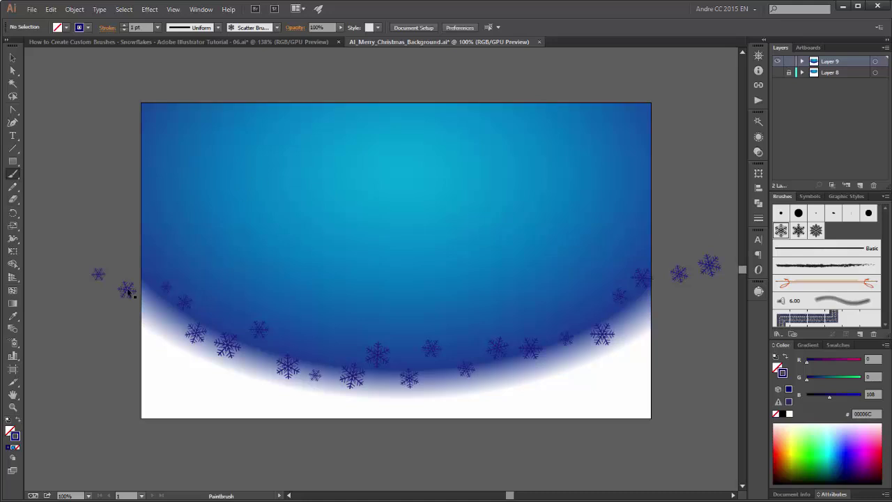
# Repaint the first snowflake stroke along the curved edge at 2 pt and draw a rectangle over it covering the whole artboard.
pyautogui.click(124, 26)
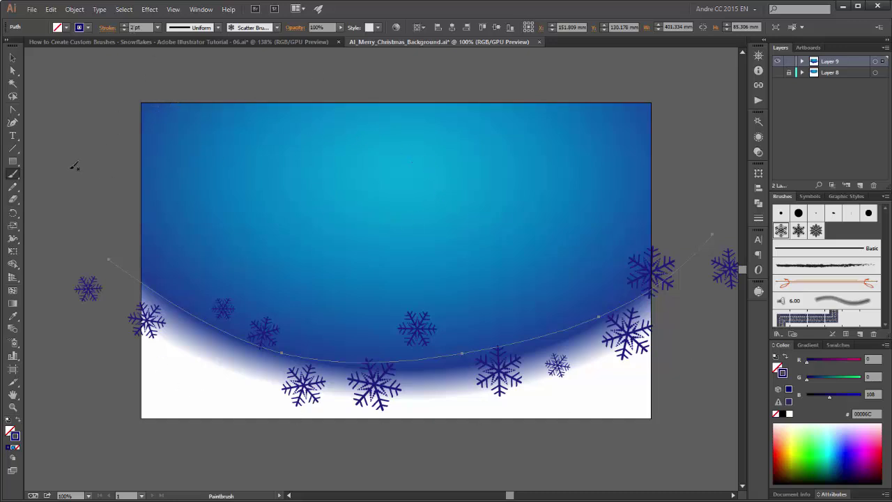
pyautogui.click(12, 162)
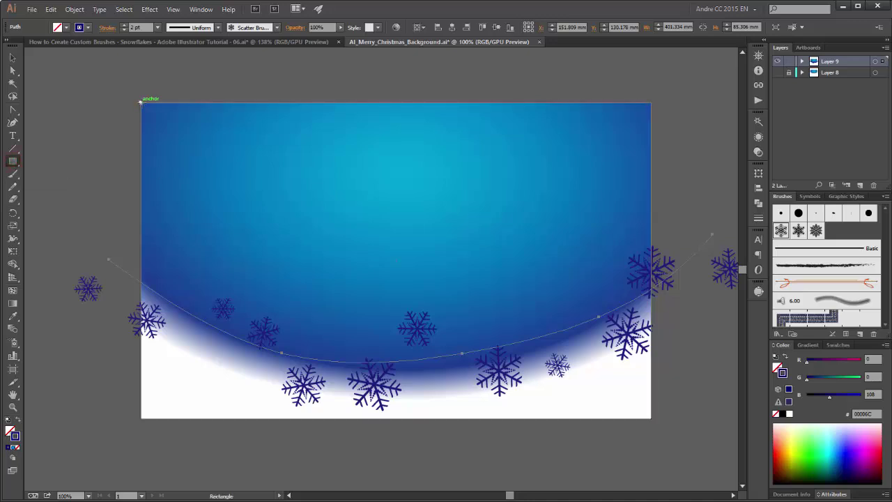
pyautogui.moveTo(141, 103); pyautogui.dragTo(651, 419)
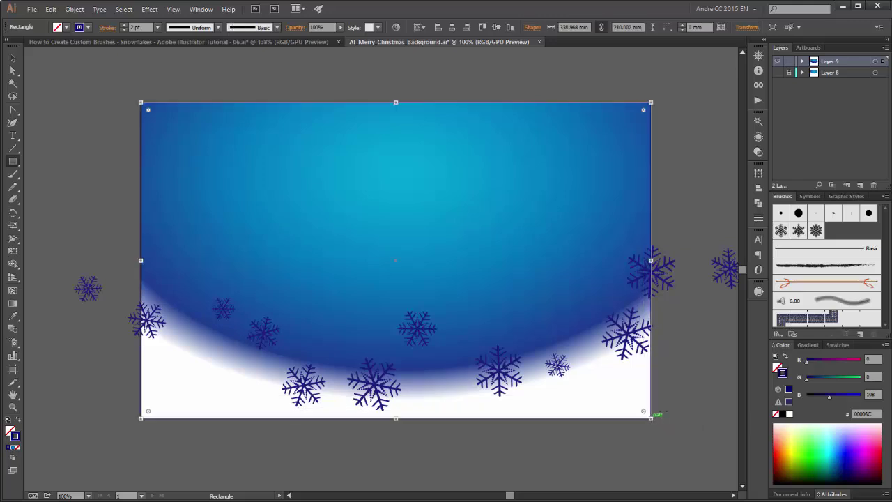
# Apply a clipping mask to Layer 9 with its topmost rectangle, cropping the snowflakes to the artboard.
pyautogui.click(803, 61)
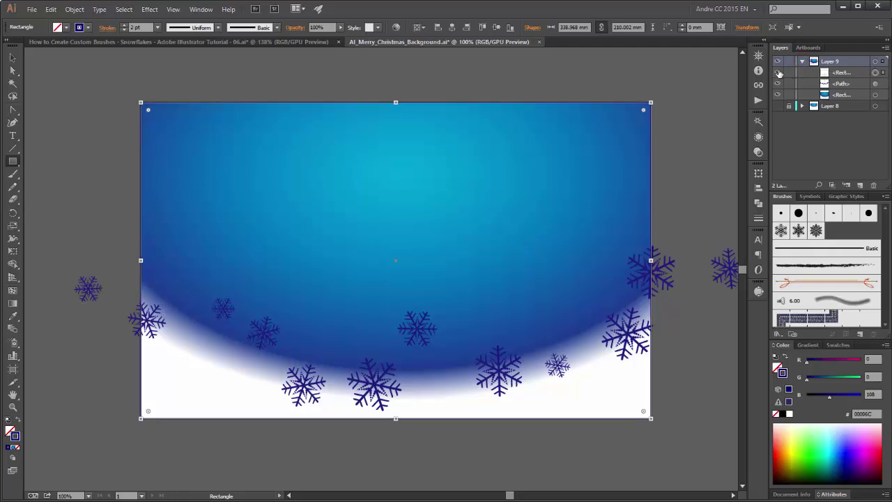
pyautogui.click(779, 72)
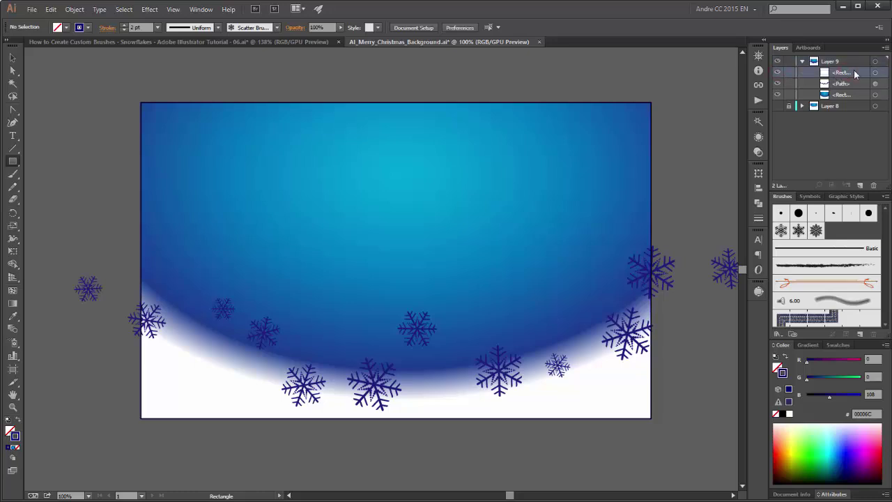
pyautogui.click(13, 58)
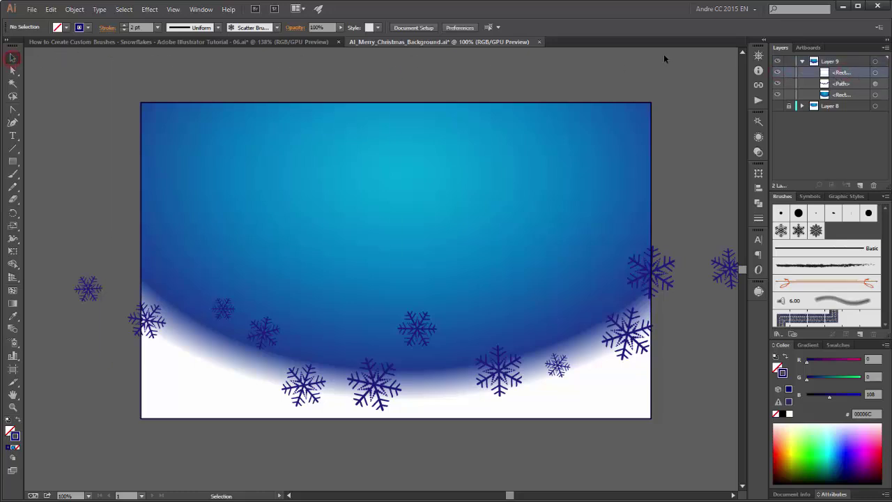
pyautogui.click(677, 69)
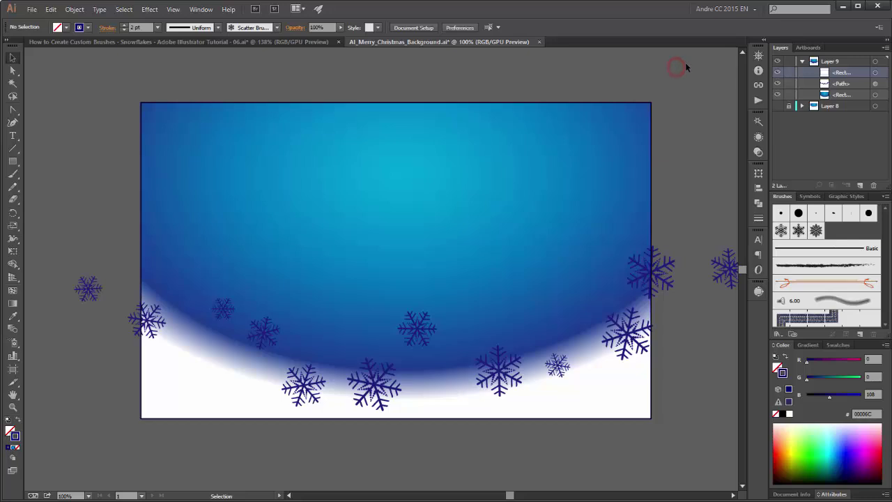
pyautogui.click(842, 62)
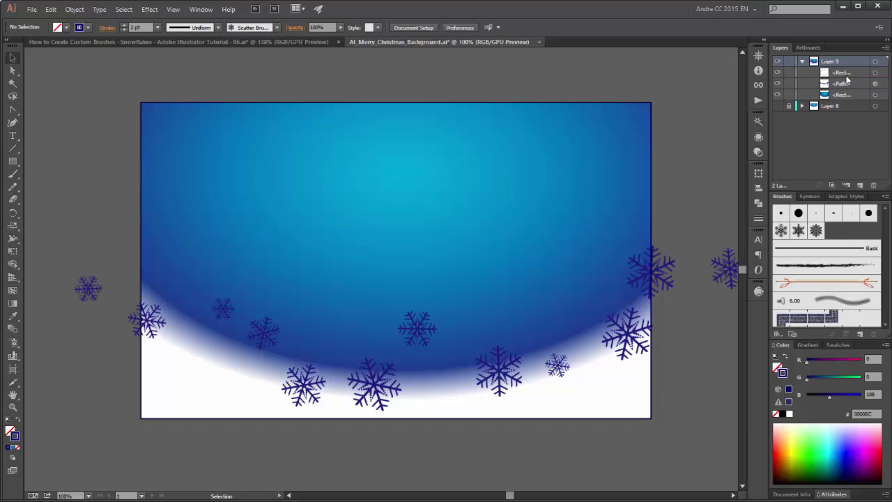
pyautogui.click(833, 185)
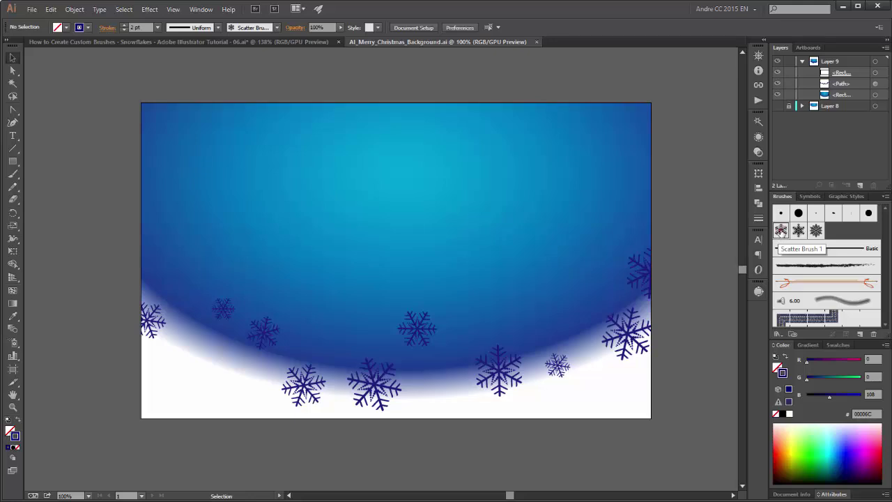
# Set the minimum random size of Scatter Brush 1 to 54% and apply the change to the existing strokes.
pyautogui.doubleClick(781, 231)
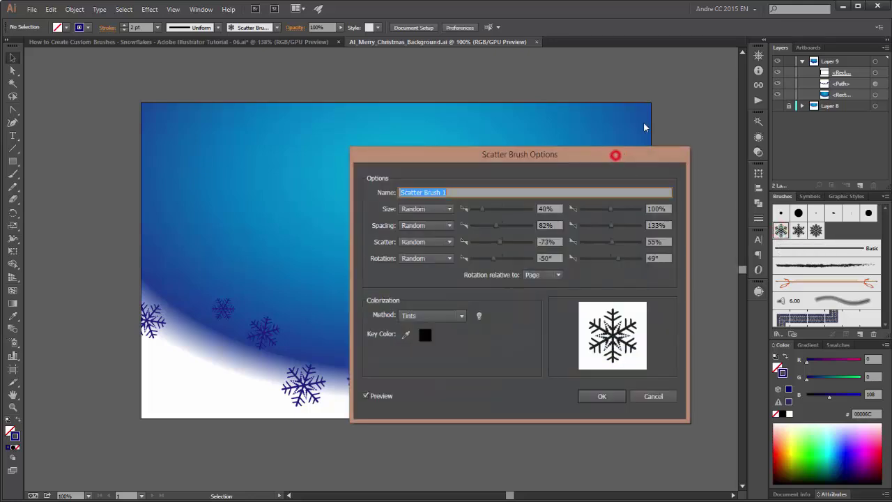
pyautogui.moveTo(615, 155); pyautogui.dragTo(696, 63)
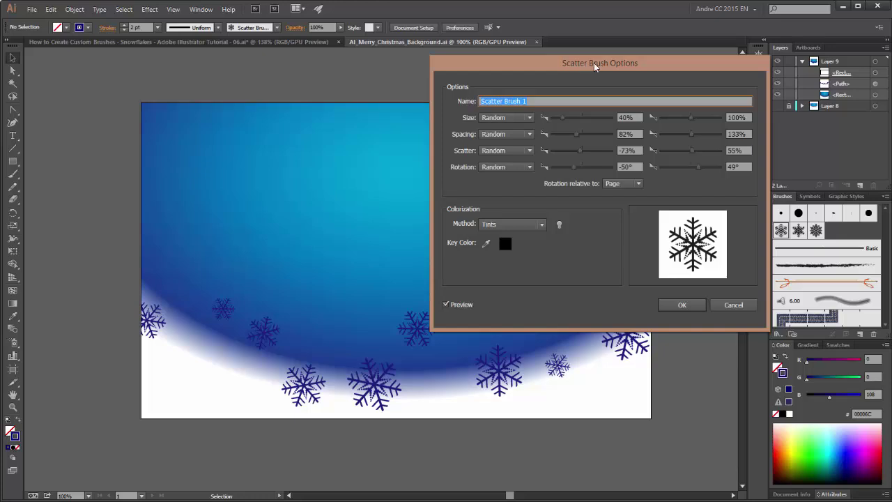
pyautogui.moveTo(629, 62); pyautogui.dragTo(652, 57)
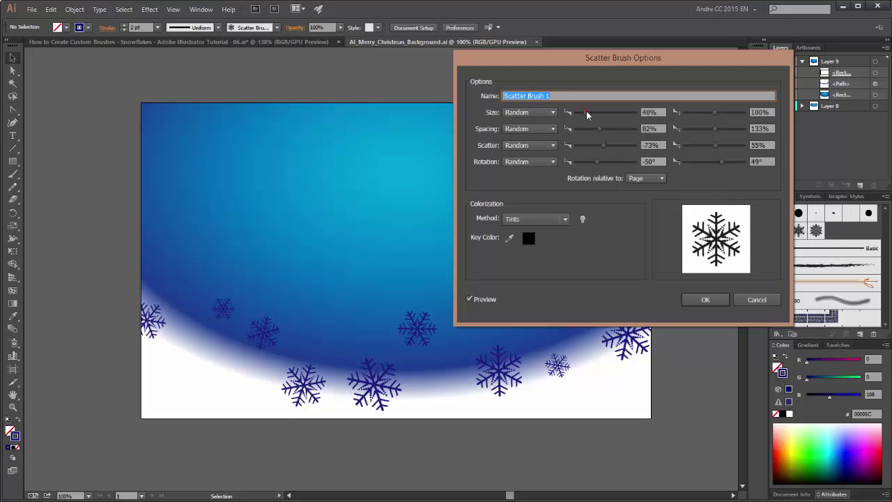
pyautogui.moveTo(587, 112); pyautogui.dragTo(600, 130)
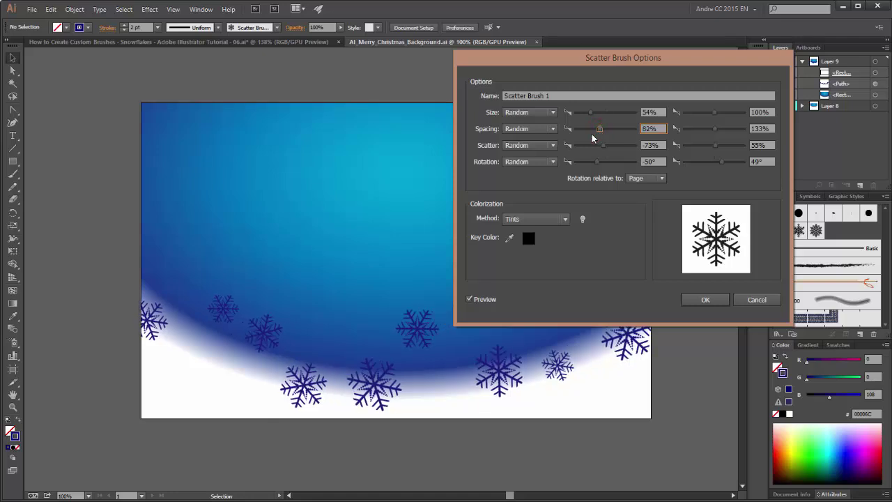
pyautogui.click(705, 300)
pyautogui.click(444, 270)
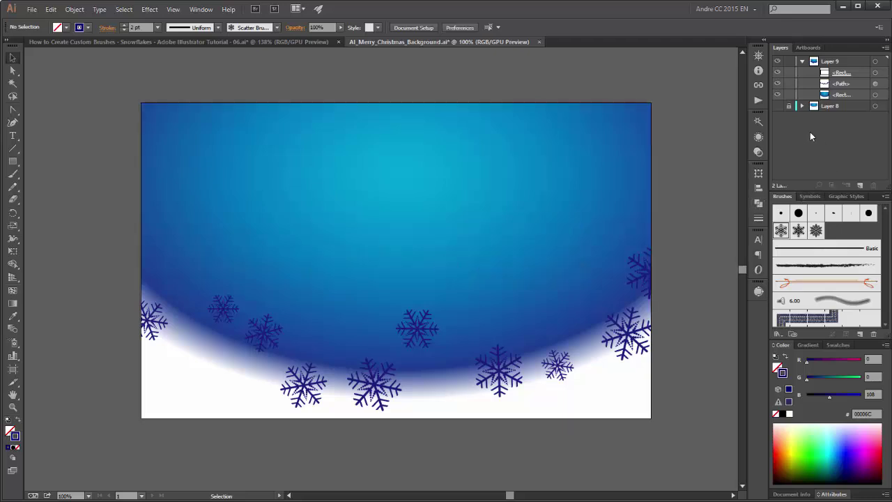
# Paint layered dark blue snowflake strokes along the curved edge, finishing with the third snowflake brush at 2 pt and 44% opacity.
pyautogui.click(14, 175)
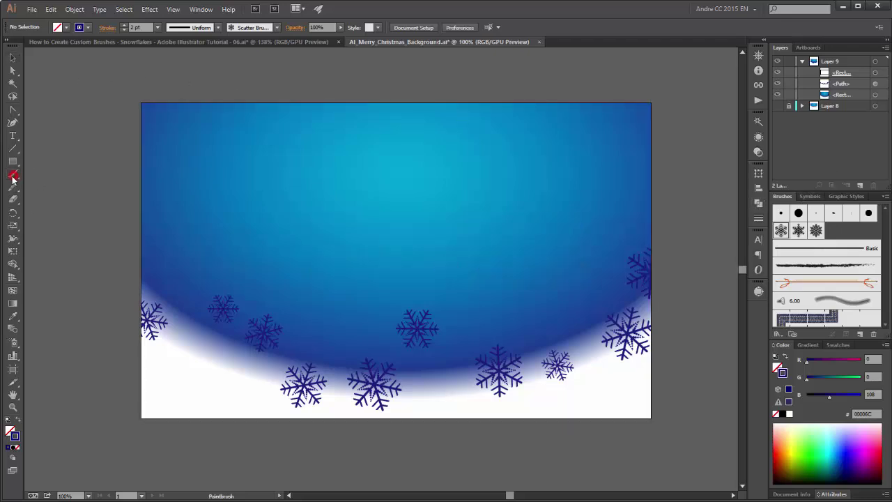
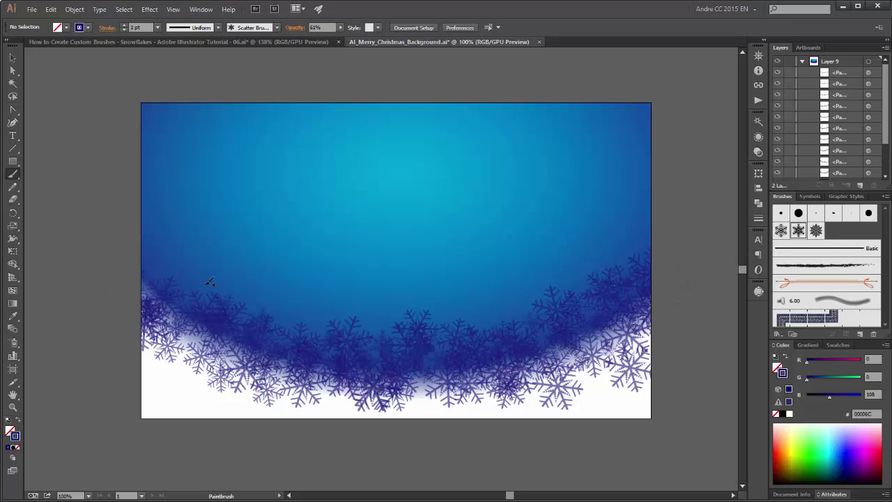
pyautogui.click(759, 151)
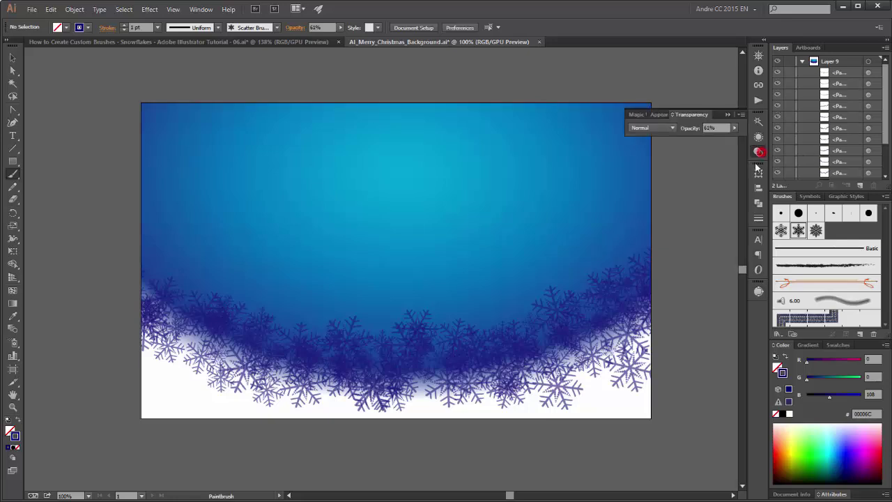
pyautogui.click(736, 127)
pyautogui.moveTo(718, 137); pyautogui.dragTo(718, 137)
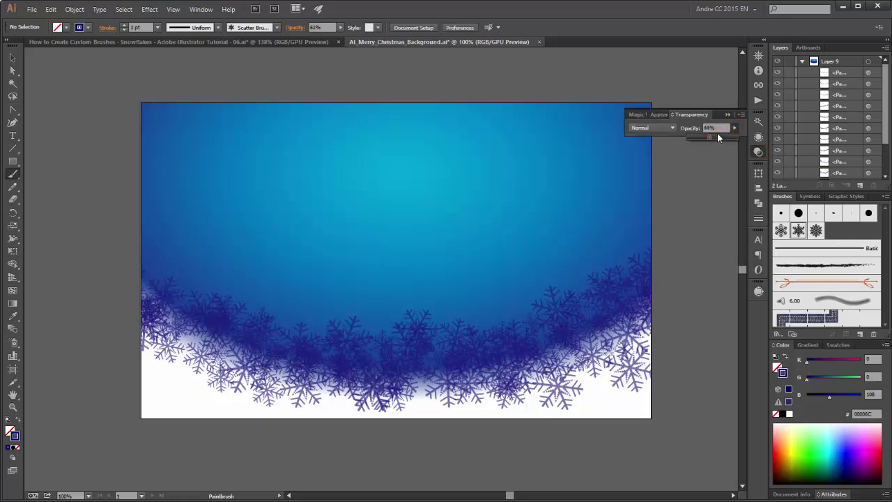
pyautogui.click(728, 114)
pyautogui.click(816, 230)
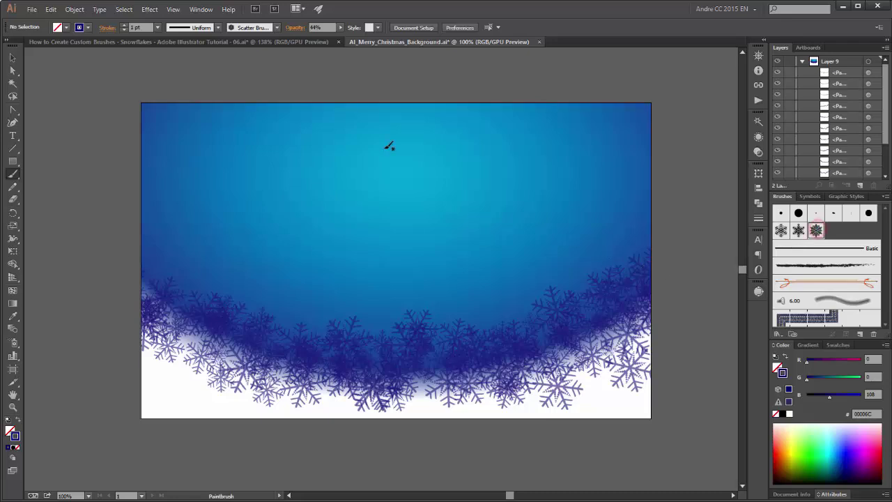
pyautogui.click(124, 25)
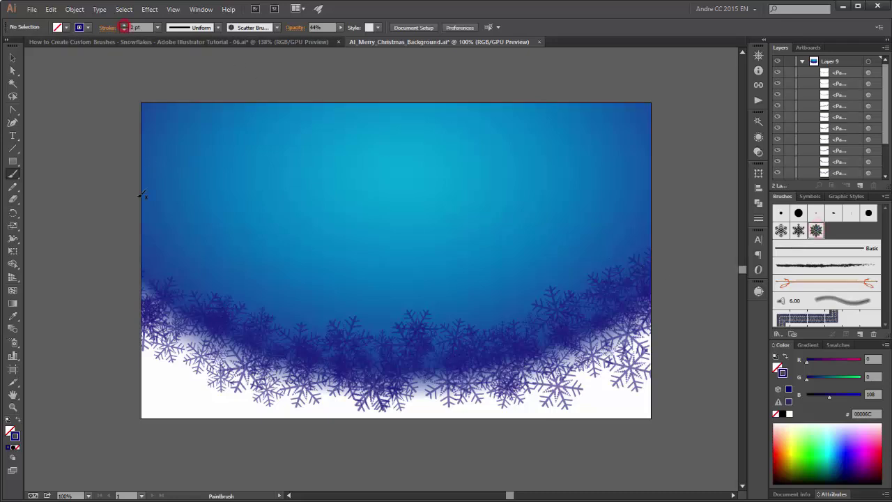
pyautogui.click(114, 254)
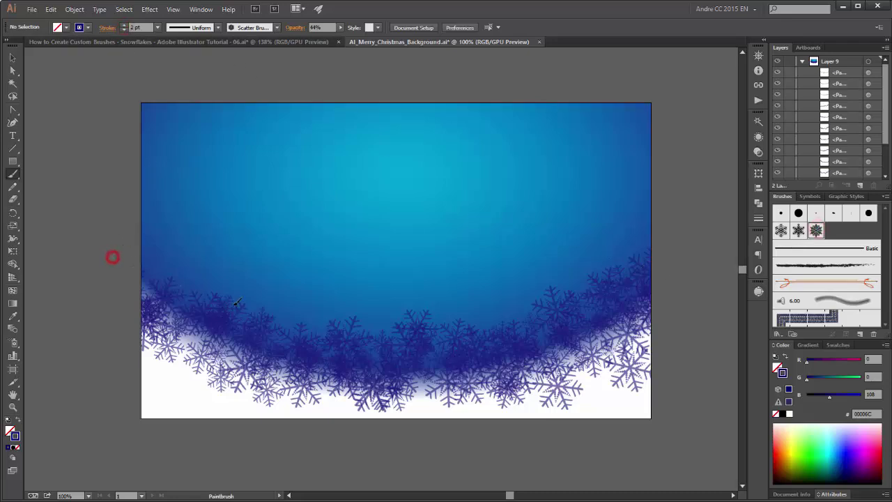
pyautogui.click(690, 268)
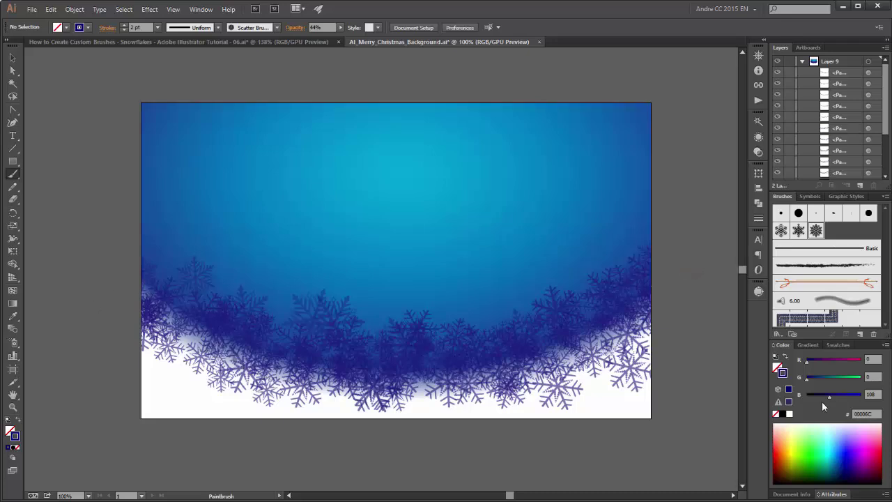
# Change the stroke colour to RGB 0, 48, 183 and paint another snowflake stroke along the curved band.
pyautogui.moveTo(831, 397); pyautogui.dragTo(818, 379)
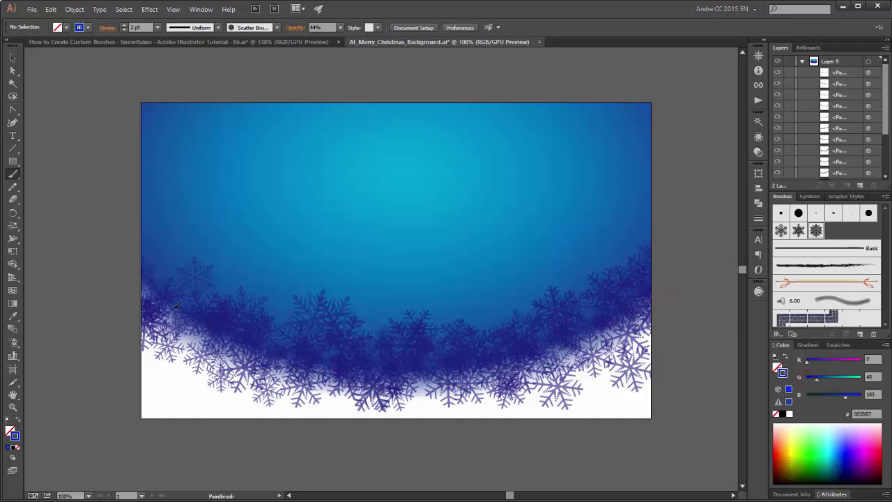
pyautogui.click(118, 280)
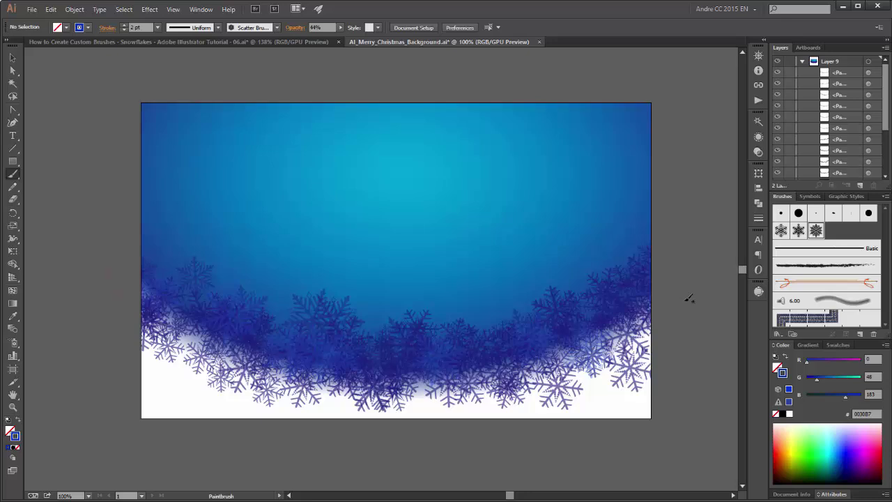
# Lighten the stroke colour to RGB 0, 111, 223 and paint several snowflake strokes across the whole curved band.
pyautogui.moveTo(850, 401); pyautogui.dragTo(825, 384)
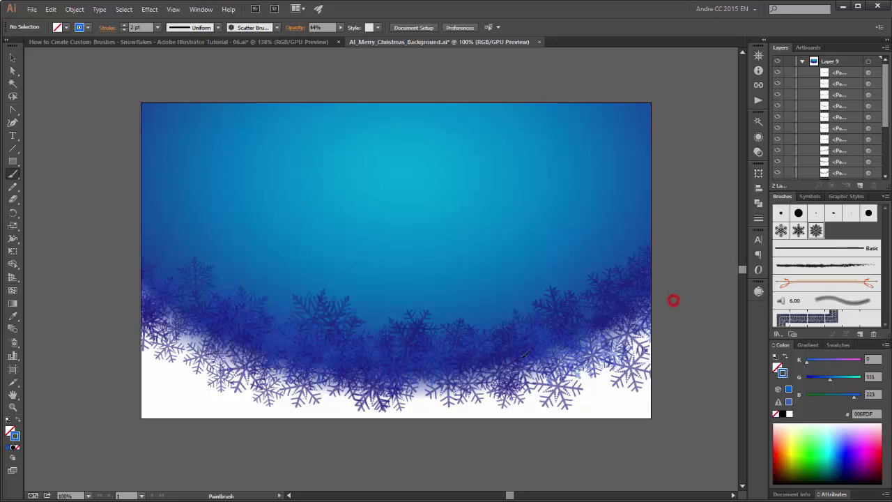
pyautogui.moveTo(335, 352); pyautogui.dragTo(481, 342)
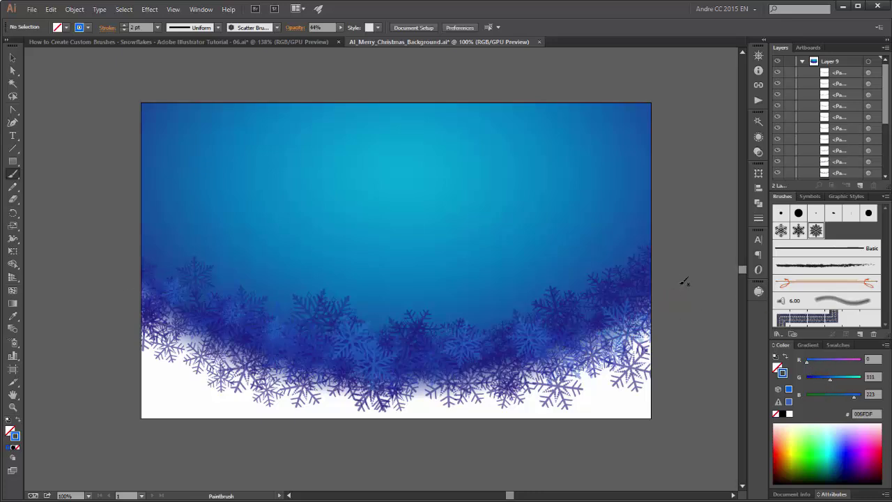
pyautogui.moveTo(669, 281); pyautogui.dragTo(591, 342)
pyautogui.moveTo(662, 307)
pyautogui.mouseDown()
pyautogui.moveTo(636, 326)
pyautogui.moveTo(499, 358)
pyautogui.moveTo(403, 351)
pyautogui.mouseUp()
pyautogui.moveTo(108, 272)
pyautogui.mouseDown()
pyautogui.moveTo(207, 340)
pyautogui.moveTo(347, 372)
pyautogui.moveTo(528, 363)
pyautogui.mouseUp()
pyautogui.moveTo(663, 308); pyautogui.dragTo(664, 307)
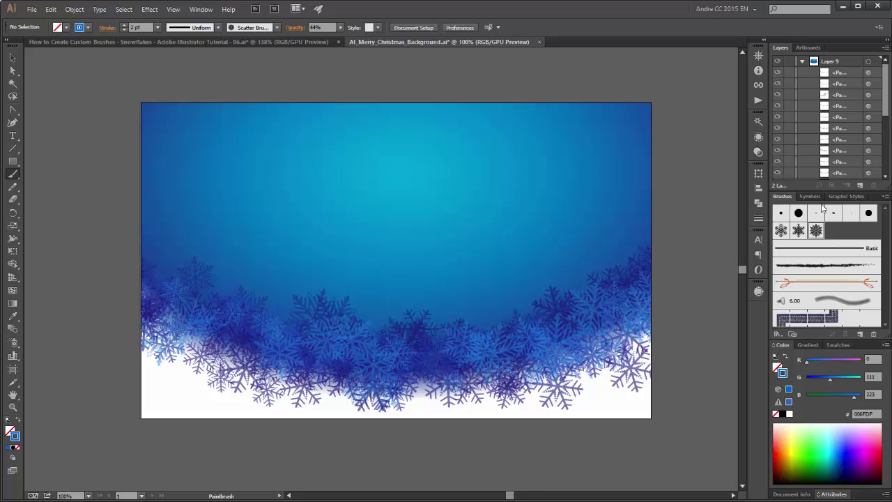
# Paint bright blue strokes with the second snowflake brush at 64% opacity along the lower part of the snowflake band.
pyautogui.click(799, 232)
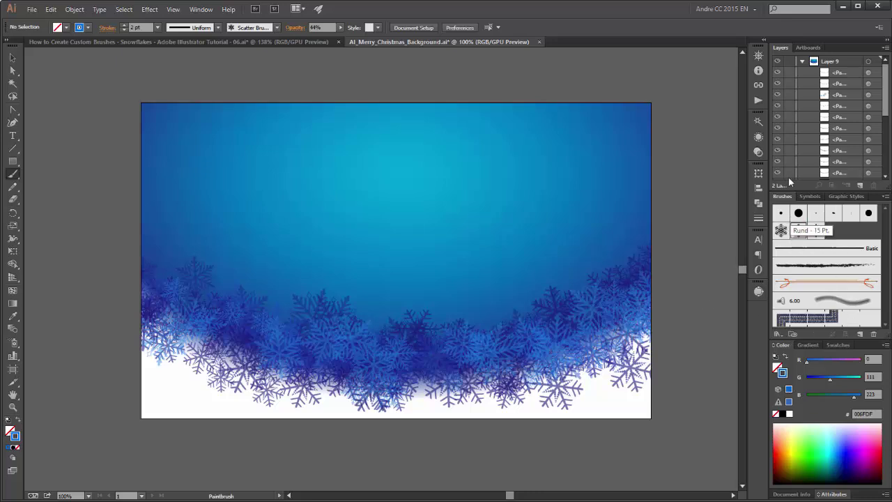
pyautogui.click(759, 152)
pyautogui.click(734, 128)
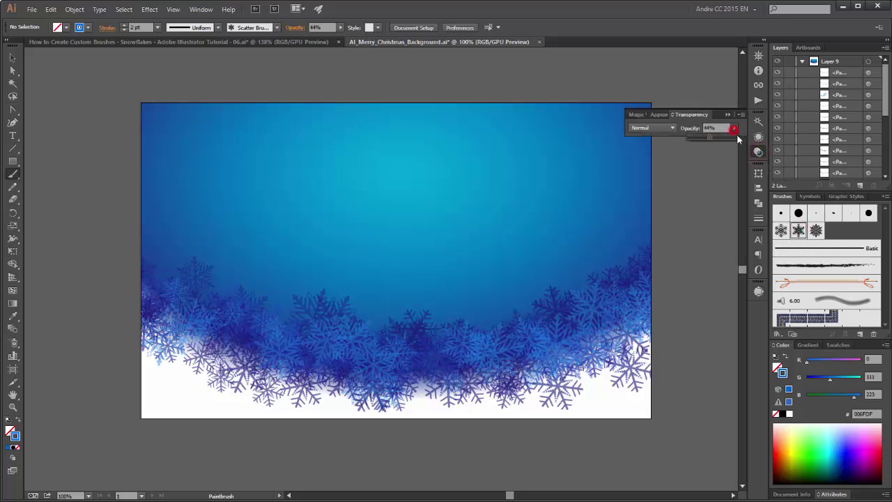
pyautogui.moveTo(711, 141); pyautogui.dragTo(720, 142)
pyautogui.click(728, 115)
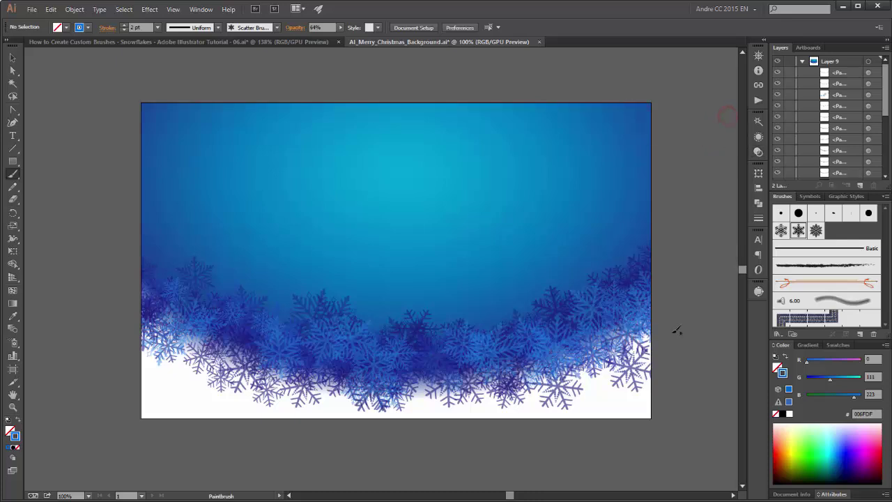
pyautogui.moveTo(105, 309)
pyautogui.mouseDown()
pyautogui.moveTo(317, 384)
pyautogui.moveTo(469, 373)
pyautogui.moveTo(609, 348)
pyautogui.moveTo(668, 303)
pyautogui.moveTo(621, 367)
pyautogui.moveTo(429, 394)
pyautogui.moveTo(227, 353)
pyautogui.moveTo(153, 324)
pyautogui.moveTo(149, 334)
pyautogui.moveTo(297, 374)
pyautogui.moveTo(424, 385)
pyautogui.moveTo(577, 378)
pyautogui.moveTo(697, 309)
pyautogui.mouseUp()
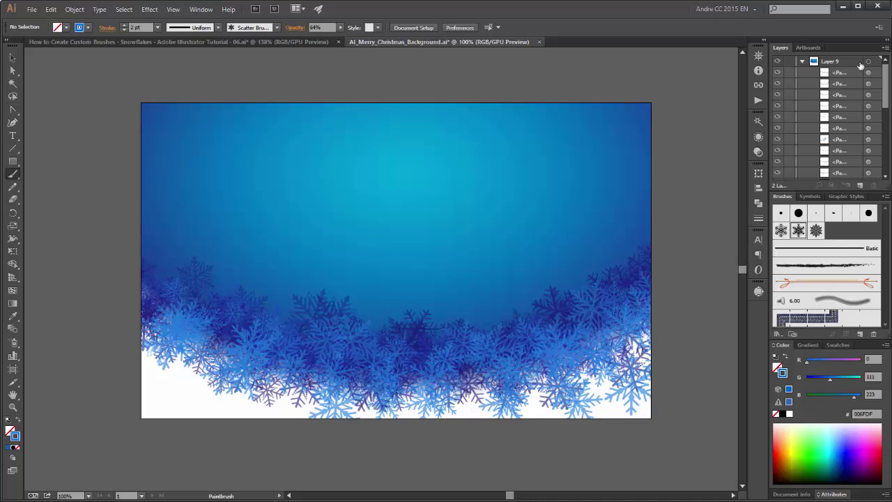
# Select the gradient rectangle's entry at the bottom of Layer 9 and check it by hiding and showing it again.
pyautogui.scroll(-5, 852, 167)
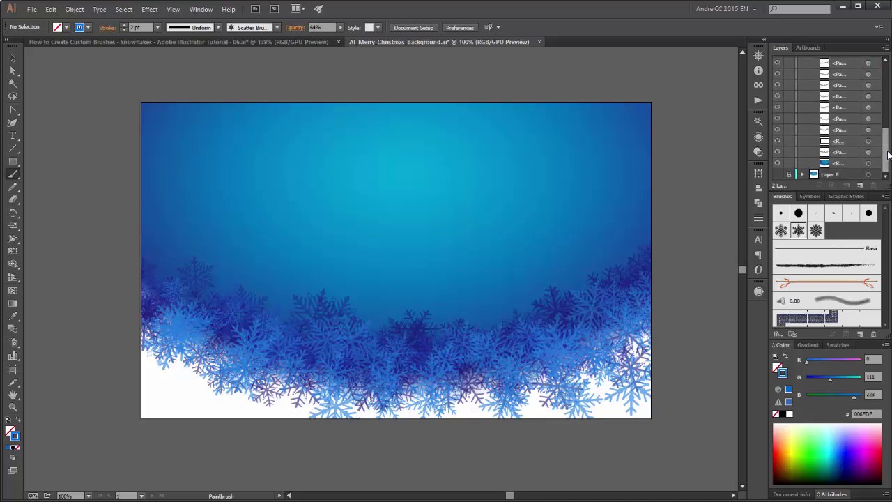
pyautogui.click(852, 163)
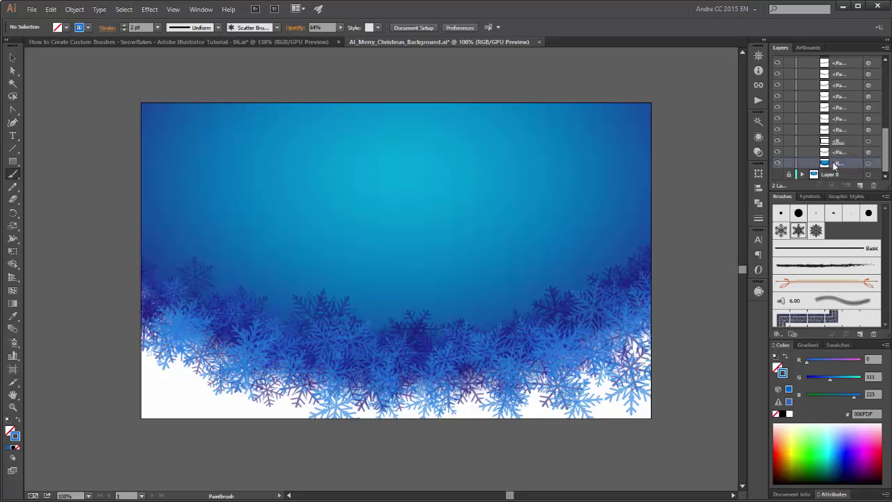
pyautogui.click(778, 163)
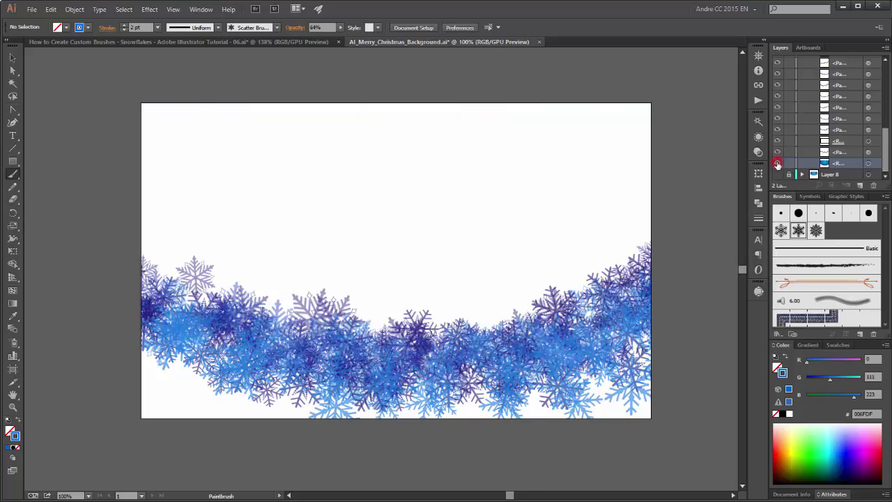
pyautogui.click(778, 163)
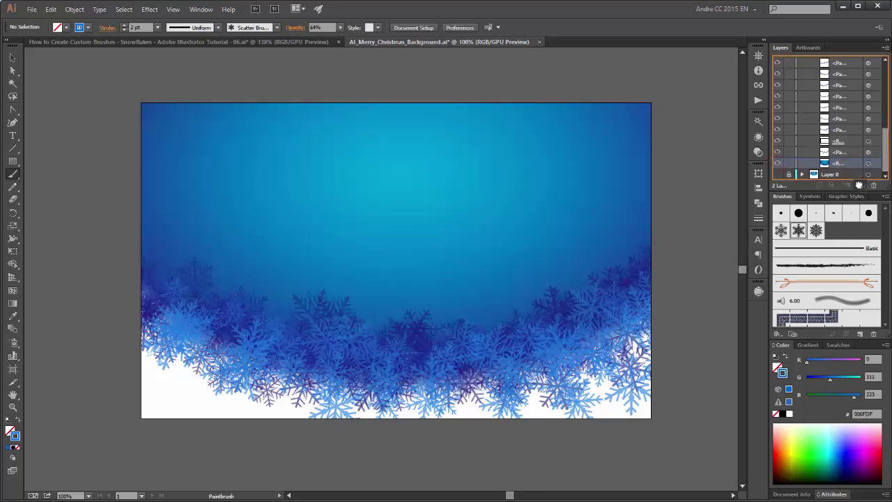
# Duplicate the blue gradient rectangle, move the copy to the top of Layer 9 and select it.
pyautogui.moveTo(860, 185); pyautogui.dragTo(860, 185)
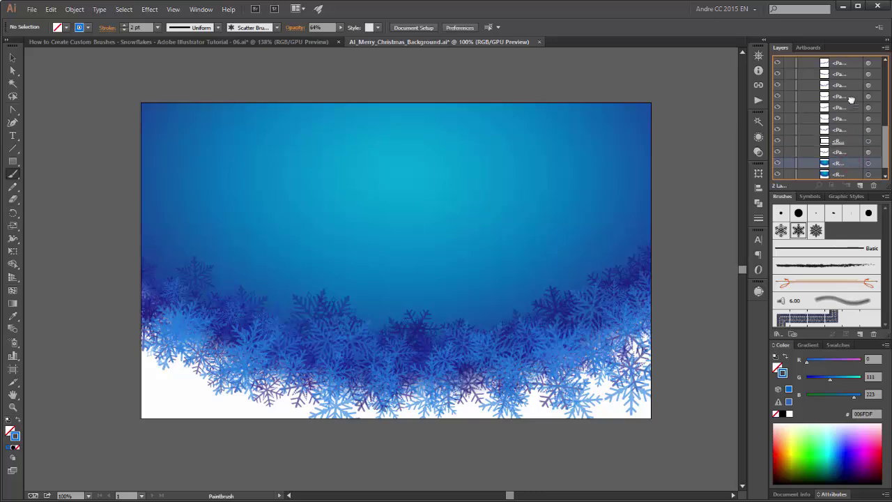
pyautogui.moveTo(851, 100); pyautogui.dragTo(848, 72)
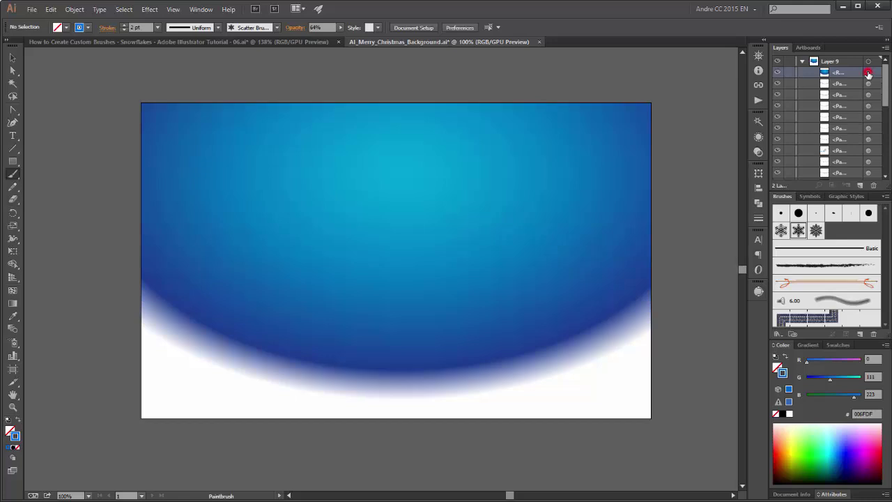
pyautogui.click(869, 73)
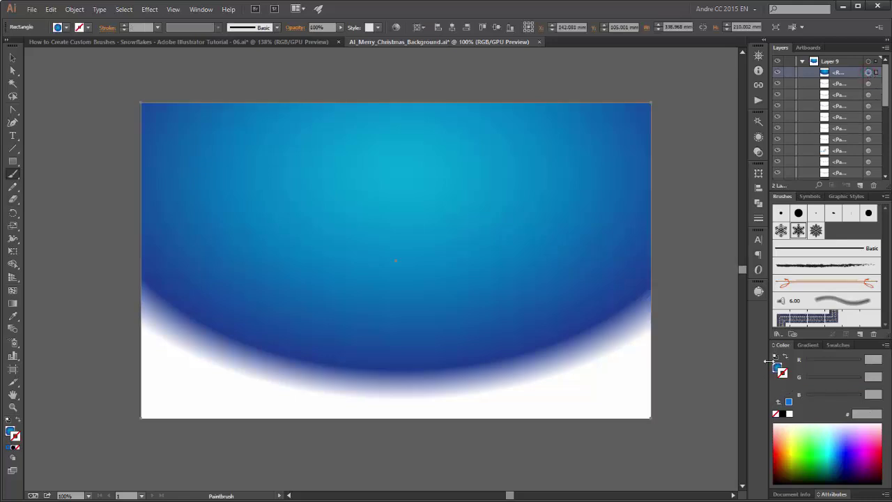
# Recolour the three blue stops of the top rectangle's radial gradient to black, keeping the white end stop.
pyautogui.click(808, 345)
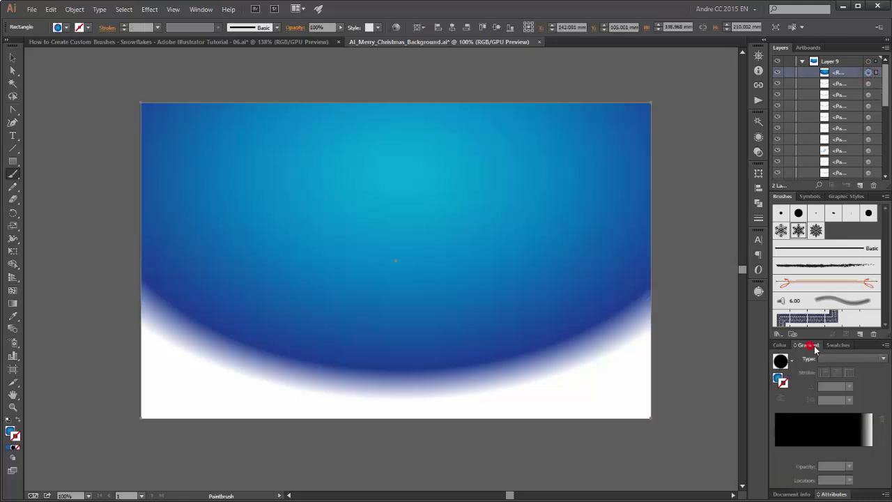
pyautogui.click(778, 379)
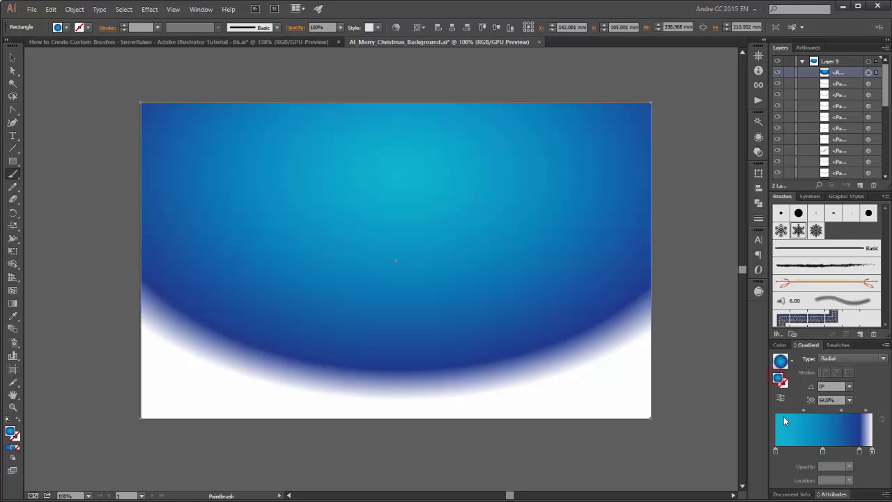
pyautogui.doubleClick(859, 452)
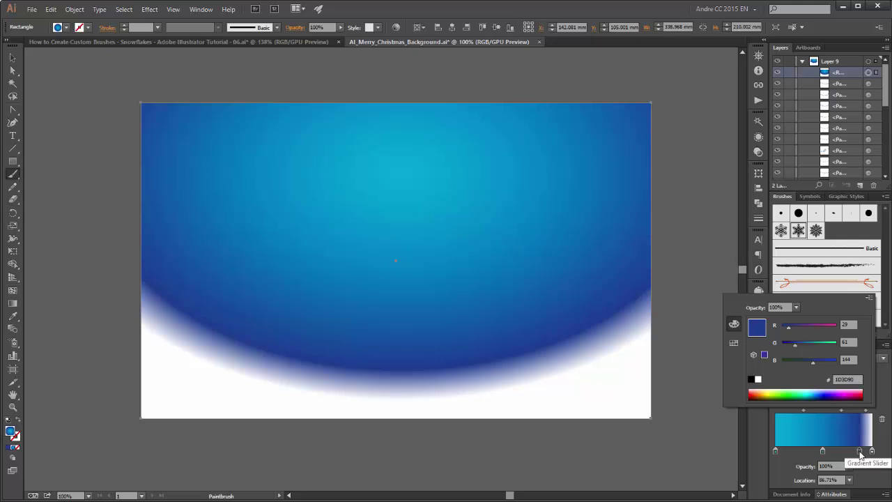
pyautogui.click(751, 379)
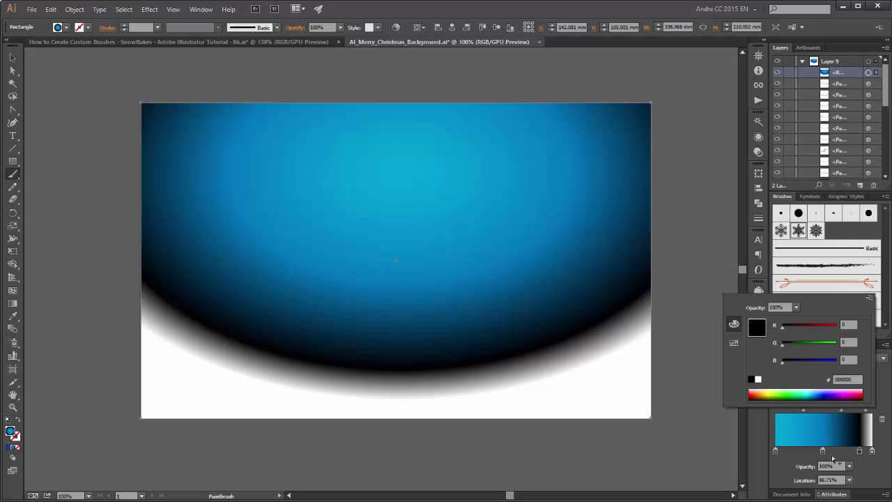
pyautogui.click(824, 452)
pyautogui.doubleClick(823, 452)
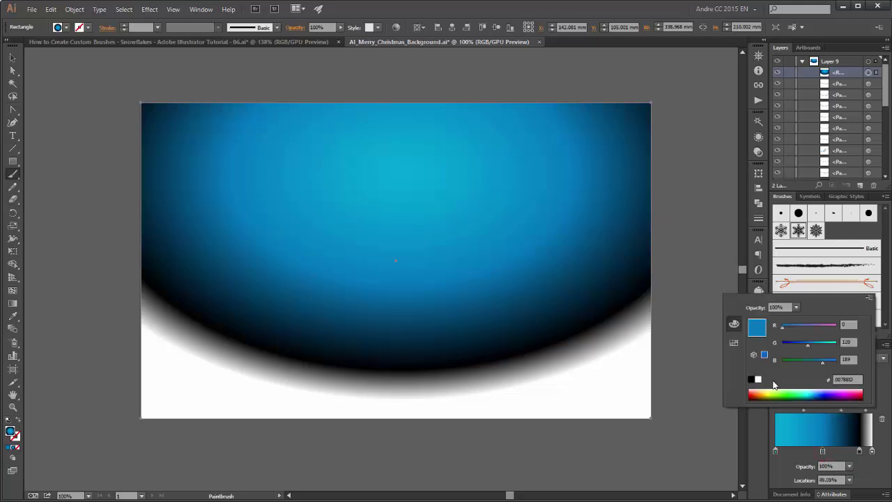
pyautogui.click(751, 379)
pyautogui.click(775, 451)
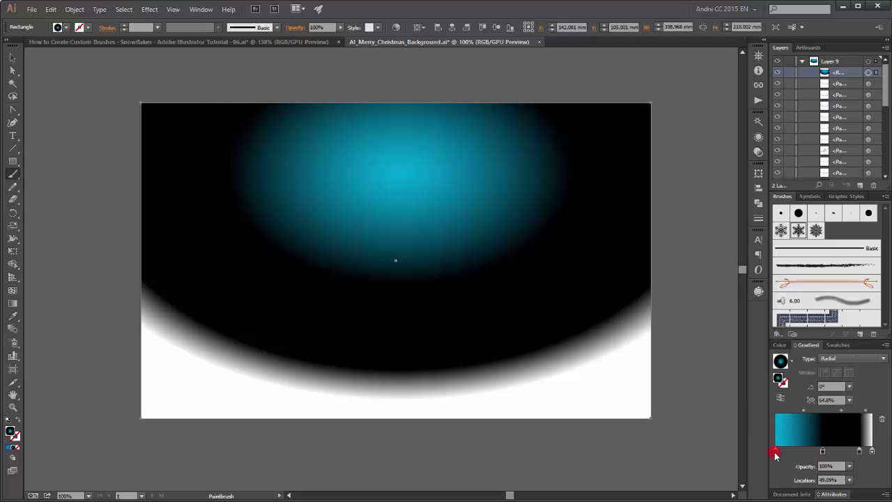
pyautogui.doubleClick(774, 452)
pyautogui.click(751, 379)
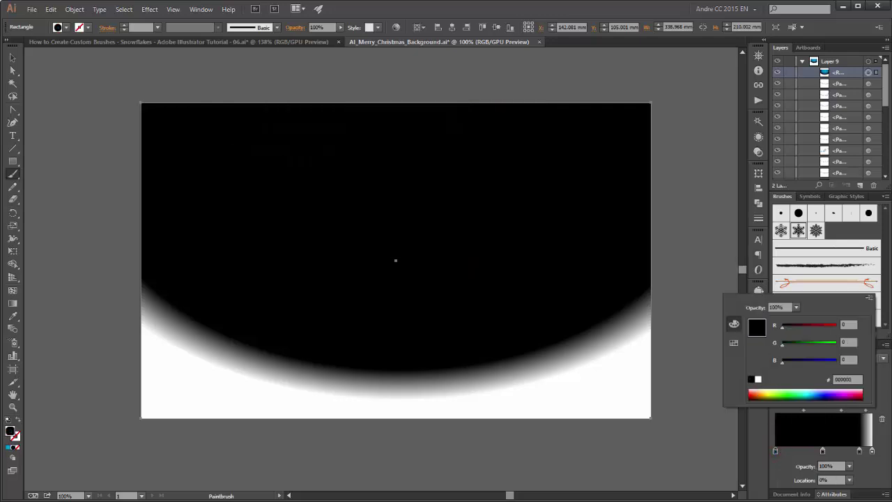
pyautogui.click(885, 473)
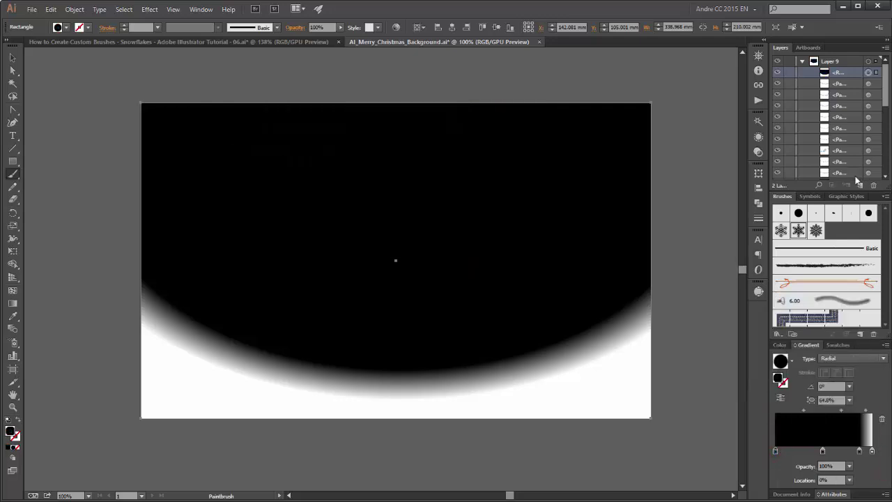
# Set the black-to-white gradient rectangle's blending mode to Screen.
pyautogui.click(759, 152)
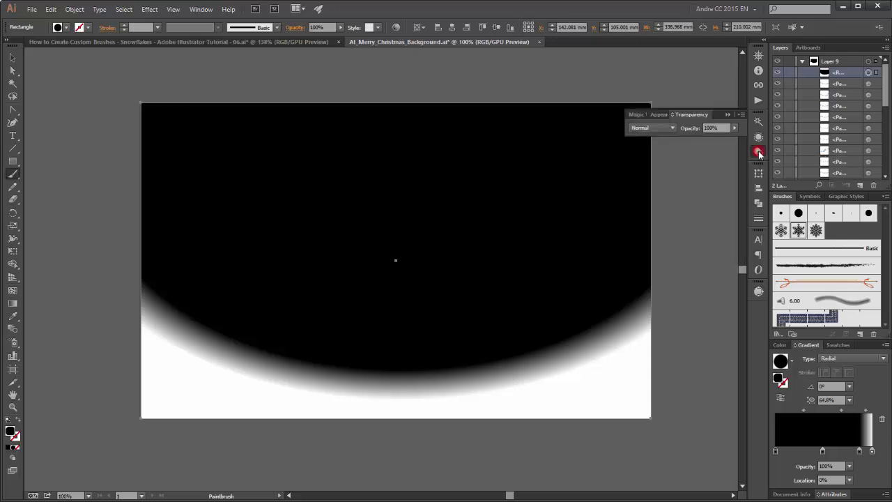
pyautogui.click(672, 129)
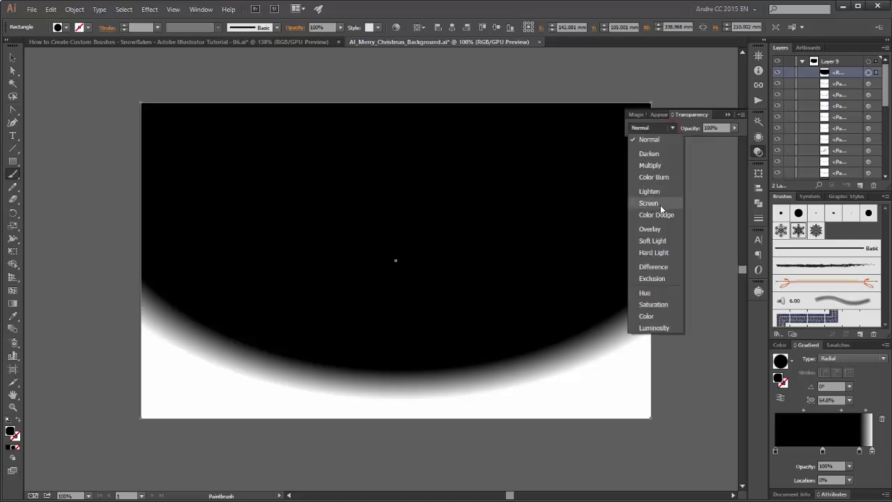
pyautogui.click(661, 203)
pyautogui.click(728, 114)
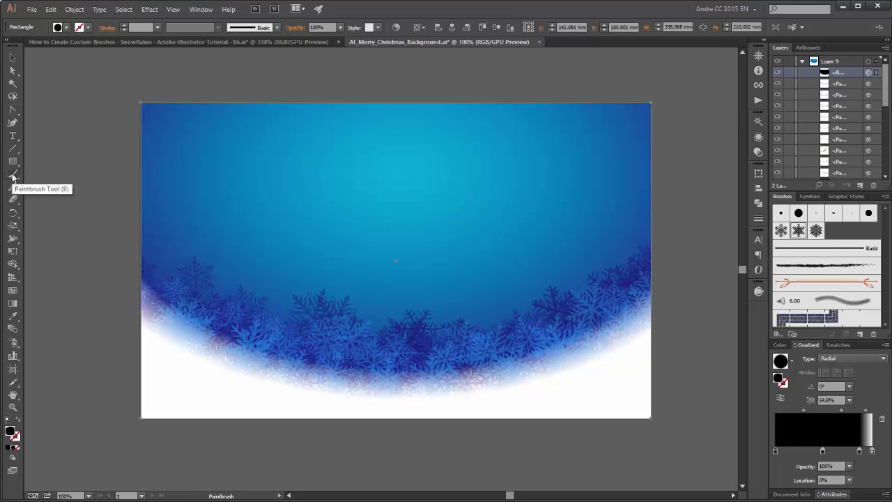
# Deselect the rectangle and set the fill to None and the stroke to white for painting.
pyautogui.click(54, 117)
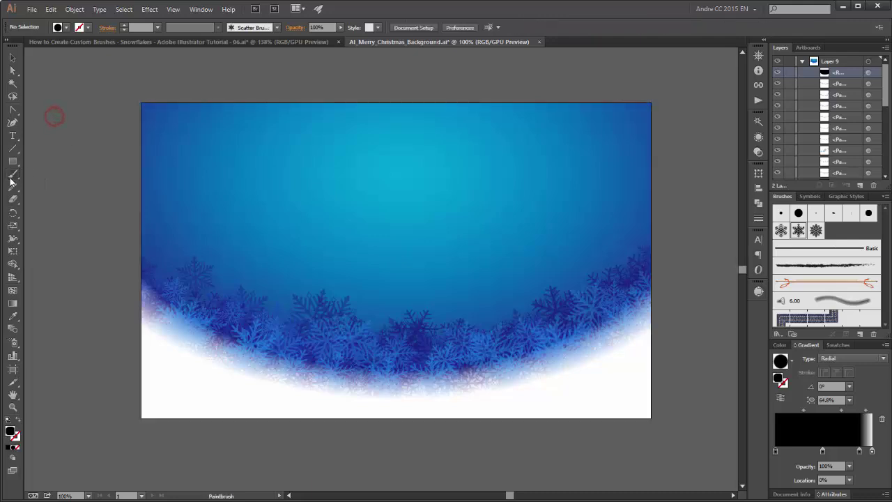
pyautogui.click(67, 27)
pyautogui.click(7, 45)
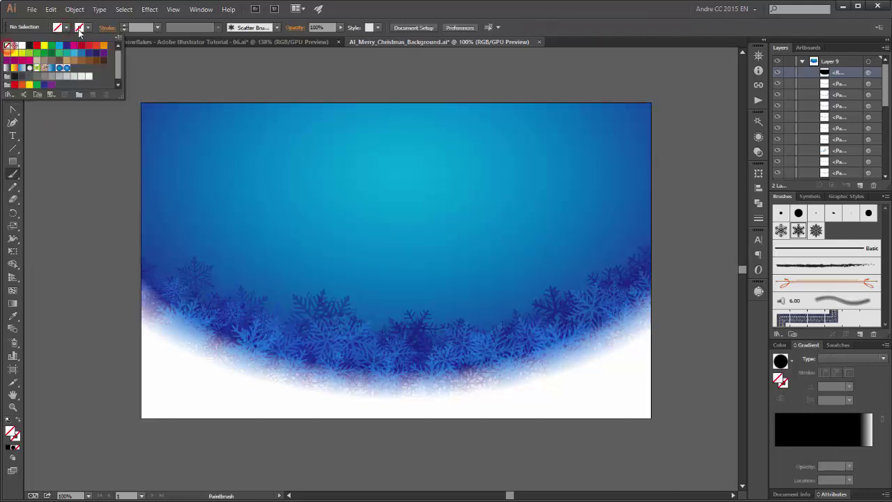
pyautogui.click(87, 27)
pyautogui.click(22, 45)
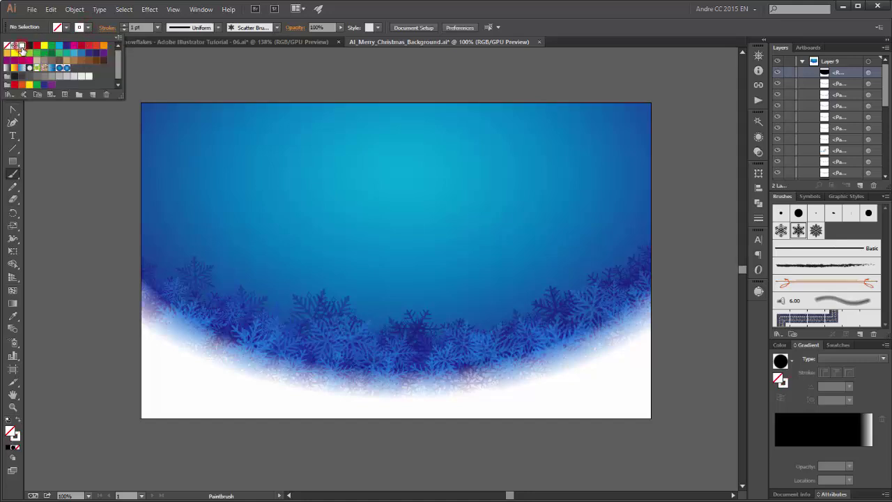
pyautogui.click(616, 14)
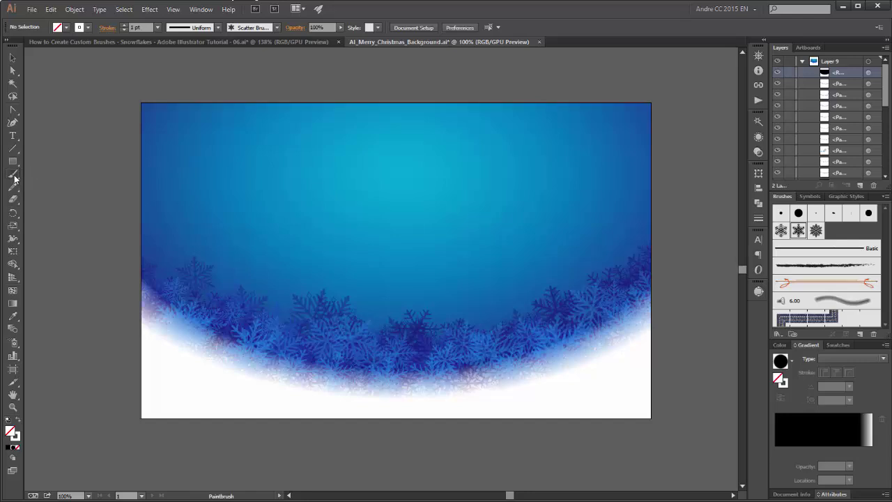
# Paint white 1 pt snowflake strokes along the band's lower curved edge with the third and second snowflake brushes.
pyautogui.click(817, 230)
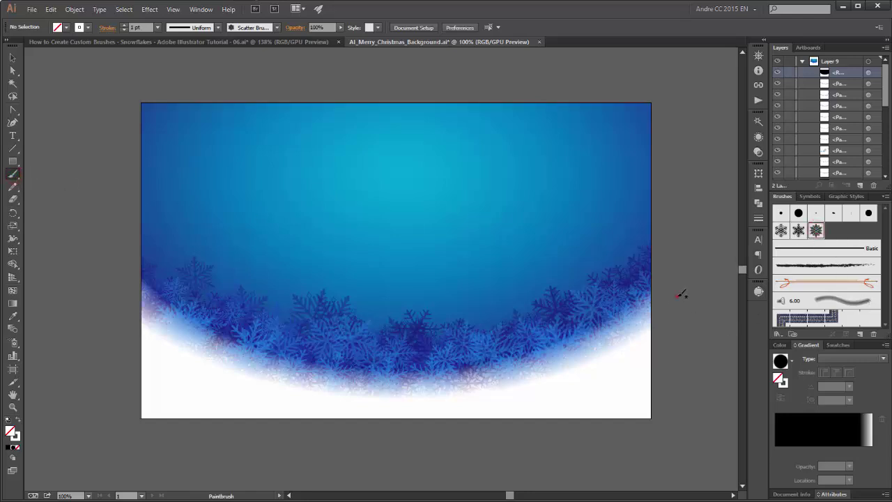
pyautogui.moveTo(680, 295)
pyautogui.mouseDown()
pyautogui.moveTo(480, 373)
pyautogui.moveTo(388, 368)
pyautogui.mouseUp()
pyautogui.moveTo(111, 289); pyautogui.dragTo(114, 293)
pyautogui.moveTo(123, 307)
pyautogui.mouseDown()
pyautogui.moveTo(265, 371)
pyautogui.moveTo(449, 389)
pyautogui.moveTo(589, 361)
pyautogui.moveTo(693, 307)
pyautogui.mouseUp()
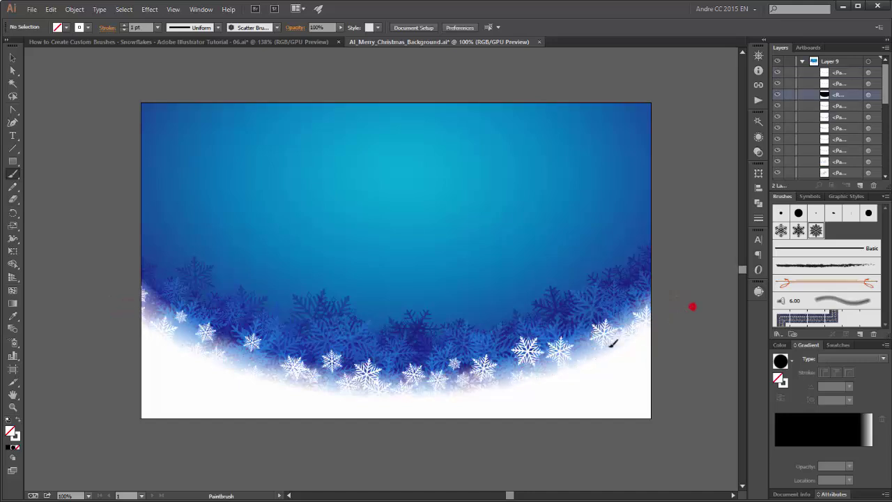
pyautogui.moveTo(178, 320)
pyautogui.mouseDown()
pyautogui.moveTo(108, 284)
pyautogui.moveTo(258, 374)
pyautogui.moveTo(509, 374)
pyautogui.mouseUp()
pyautogui.click(799, 230)
pyautogui.moveTo(668, 314); pyautogui.dragTo(704, 280)
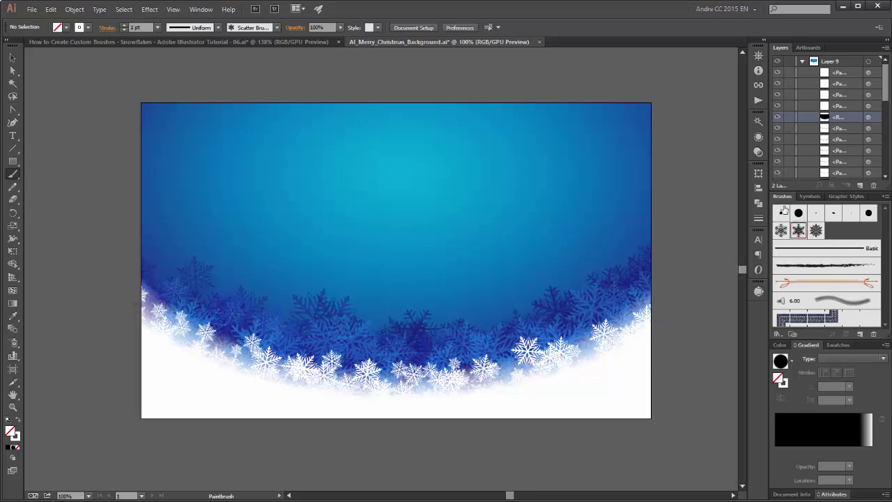
# Lower the opacity to 48% and paint more white strokes with the second snowflake brush along the curved edge.
pyautogui.click(758, 151)
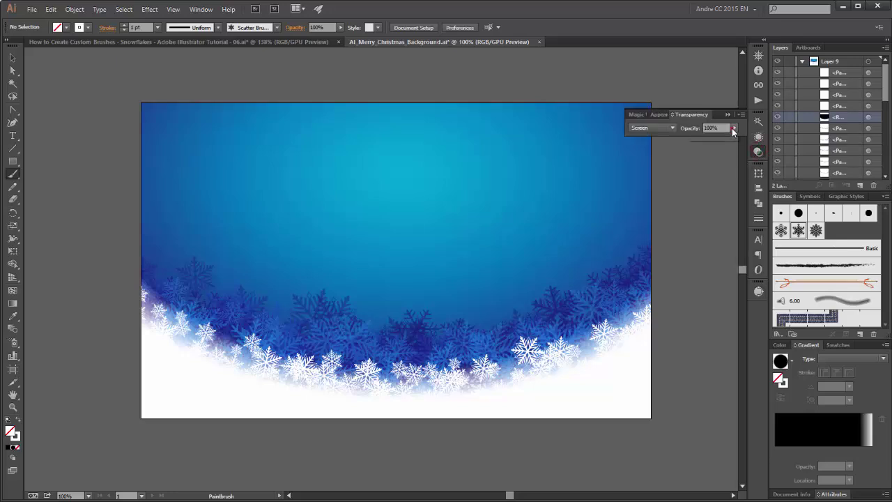
pyautogui.moveTo(733, 133); pyautogui.dragTo(710, 137)
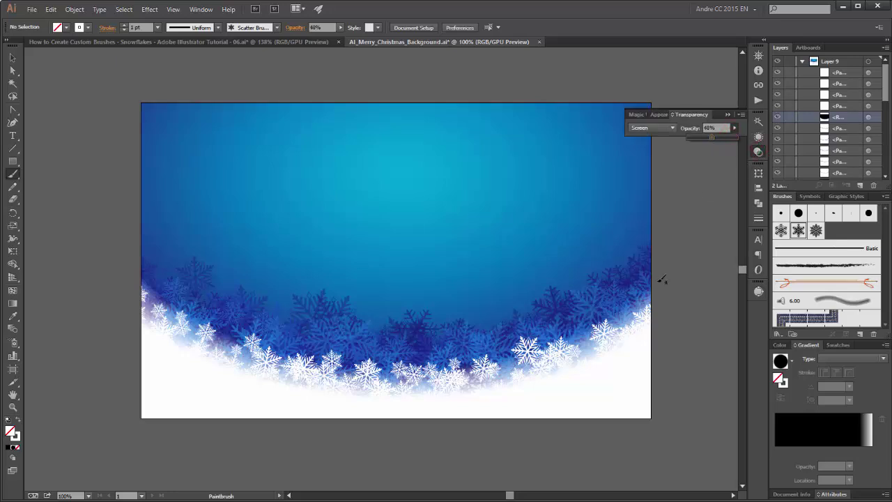
pyautogui.click(699, 260)
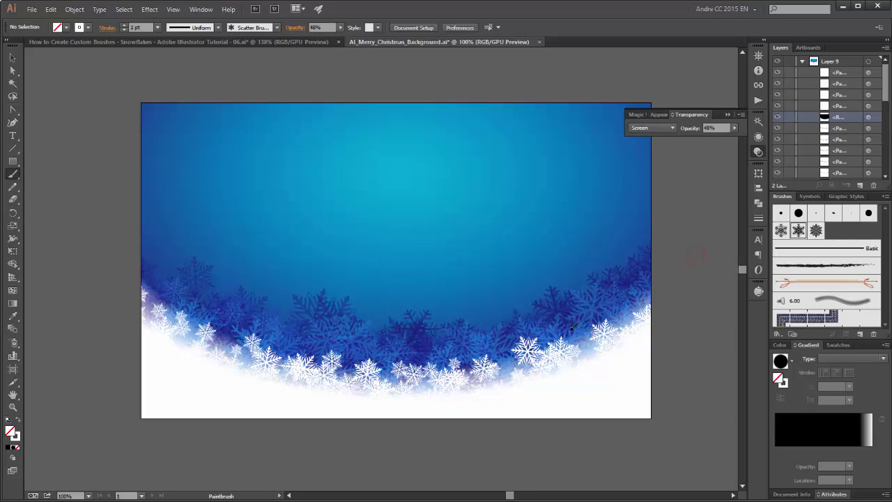
pyautogui.hotkey('ctrl', 'f')
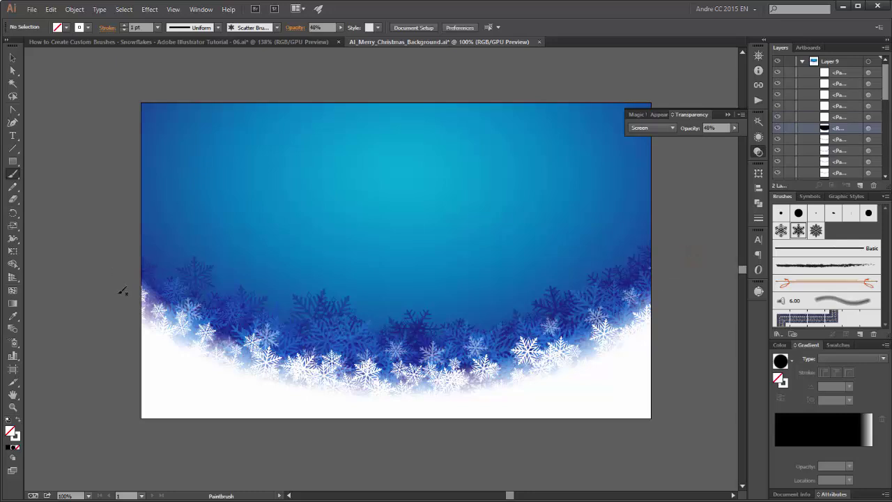
pyautogui.hotkey('ctrl', 'f')
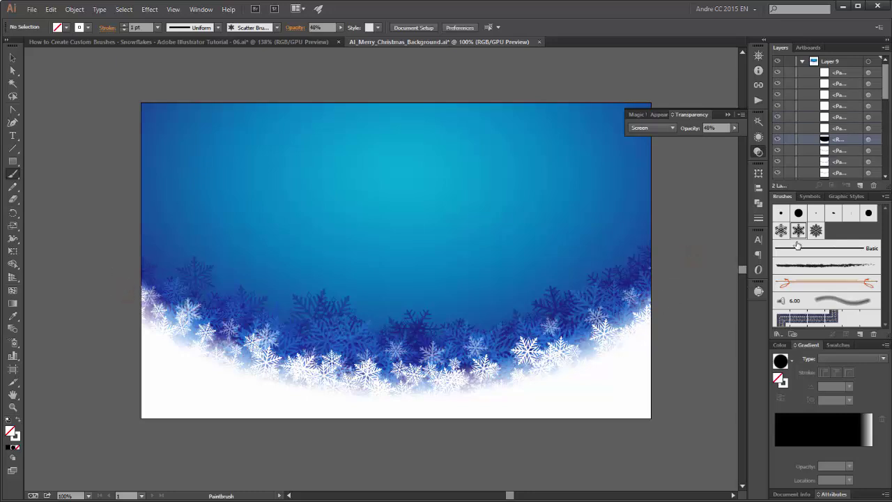
# Paint semi-transparent white strokes along the curved edge with the first and third snowflake brushes.
pyautogui.click(670, 293)
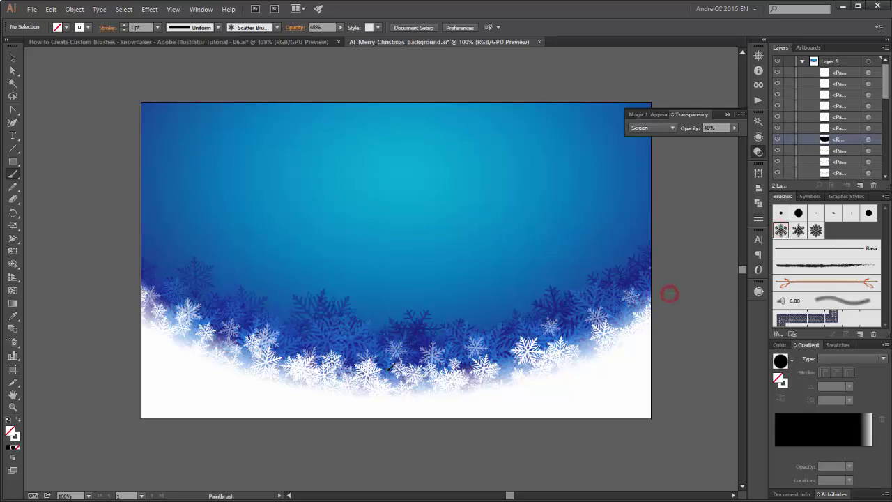
pyautogui.hotkey('ctrl', 'f')
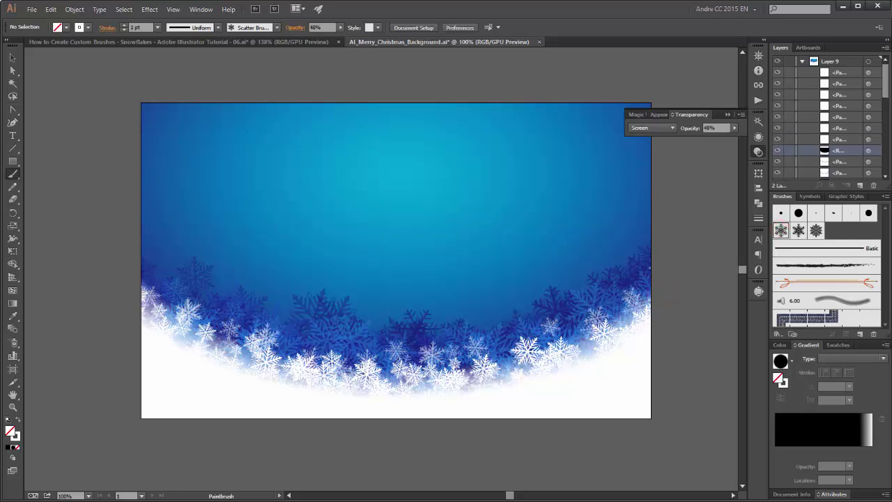
pyautogui.click(815, 234)
pyautogui.moveTo(681, 314)
pyautogui.mouseDown()
pyautogui.moveTo(608, 367)
pyautogui.moveTo(412, 392)
pyautogui.mouseUp()
pyautogui.moveTo(128, 308)
pyautogui.mouseDown()
pyautogui.moveTo(207, 352)
pyautogui.moveTo(391, 385)
pyautogui.moveTo(524, 384)
pyautogui.moveTo(629, 343)
pyautogui.mouseUp()
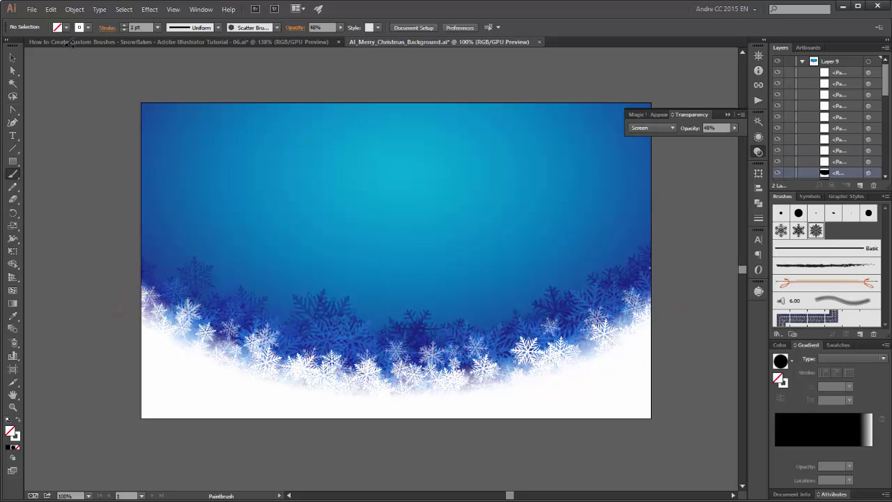
# Set the stroke weight to 0.5 pt and opacity to 100%, and paint smaller white snowflakes along the curved band.
pyautogui.click(157, 28)
pyautogui.click(170, 51)
pyautogui.click(735, 130)
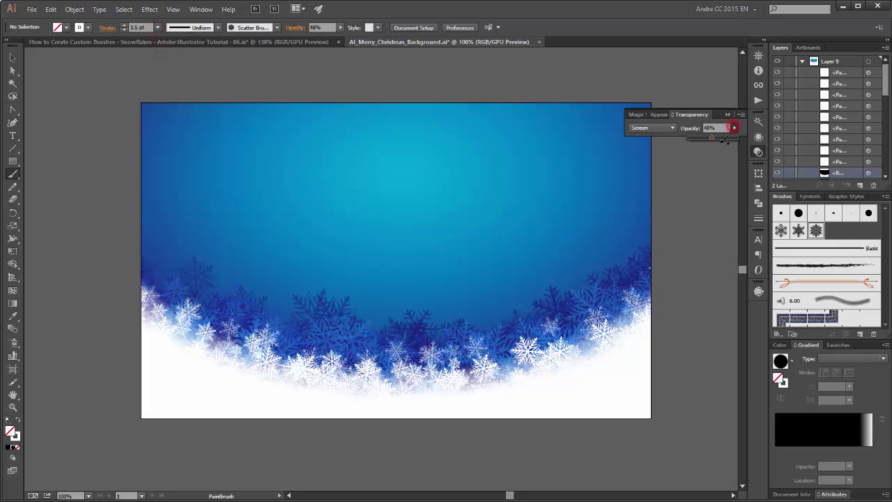
pyautogui.moveTo(713, 139); pyautogui.dragTo(753, 141)
pyautogui.click(663, 12)
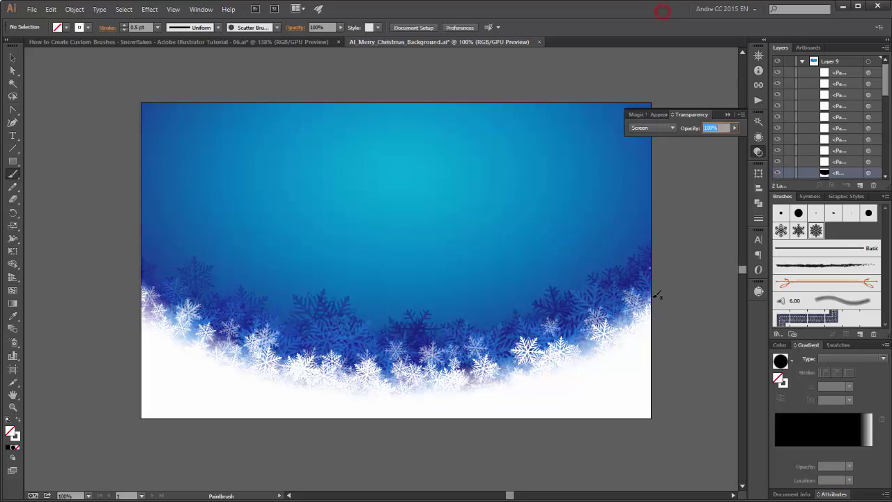
pyautogui.click(655, 298)
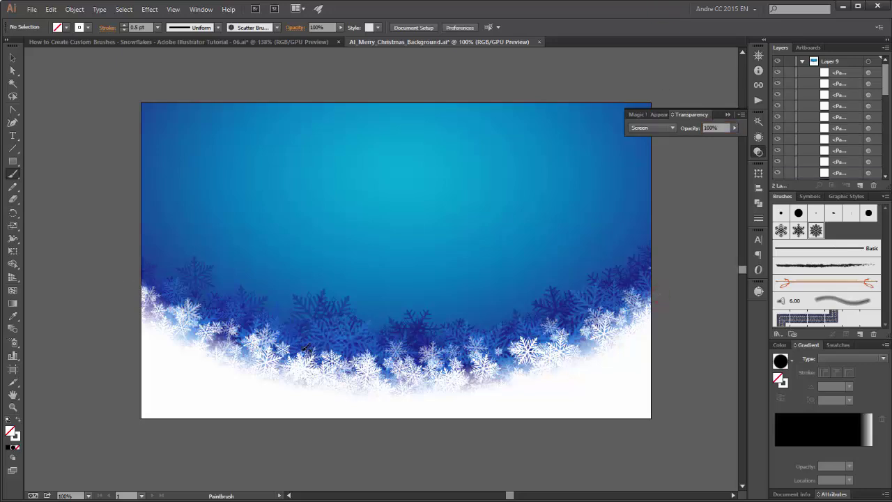
pyautogui.click(613, 334)
pyautogui.click(482, 377)
pyautogui.click(308, 377)
pyautogui.click(212, 345)
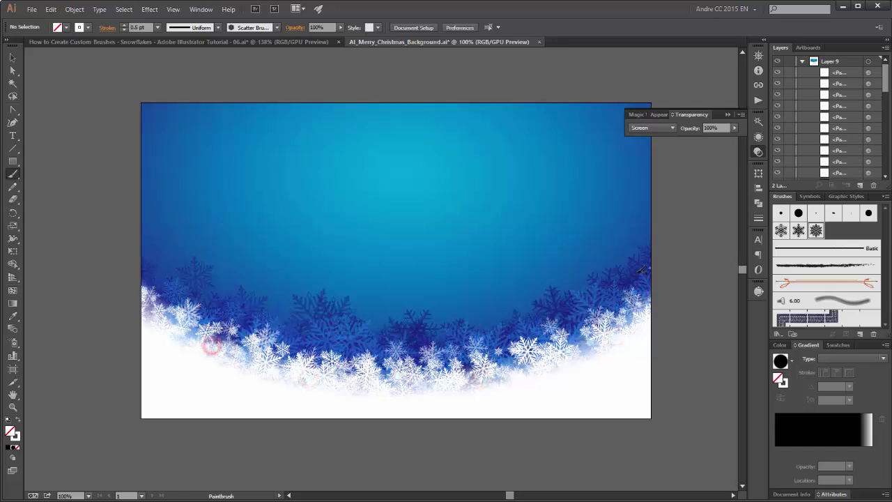
pyautogui.click(728, 114)
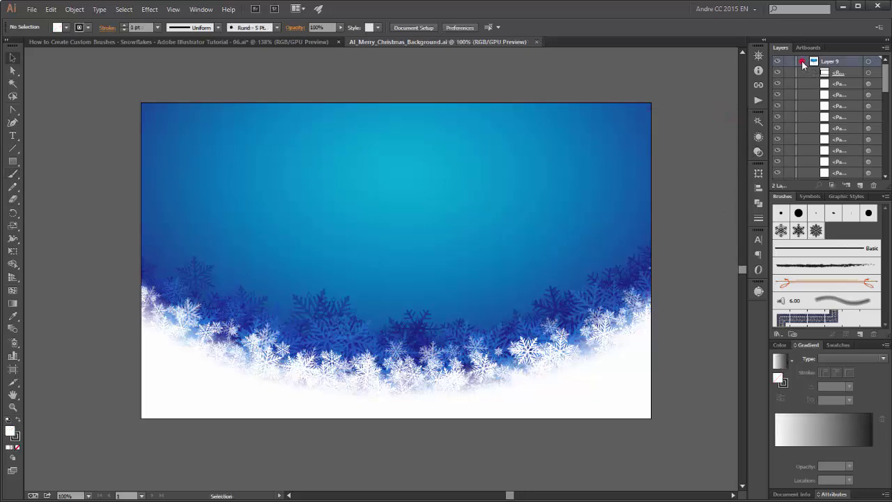
# Collapse Layer 9 and create a new layer above it.
pyautogui.click(803, 63)
pyautogui.click(861, 185)
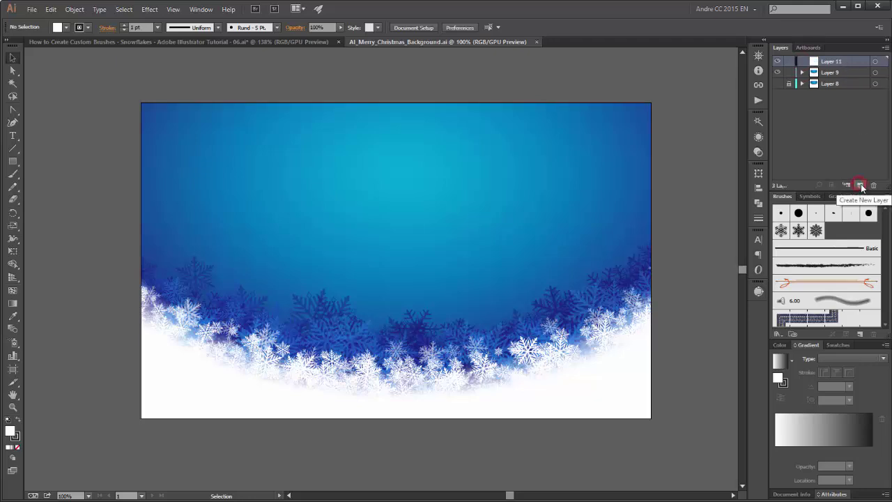
# Set up the Type tool with the GoodVibrationsPro font at 36 pt.
pyautogui.click(12, 137)
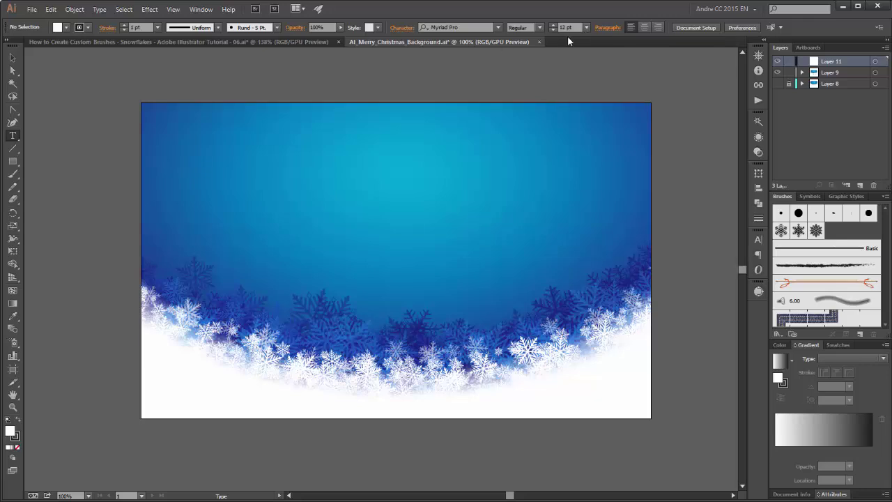
pyautogui.click(587, 27)
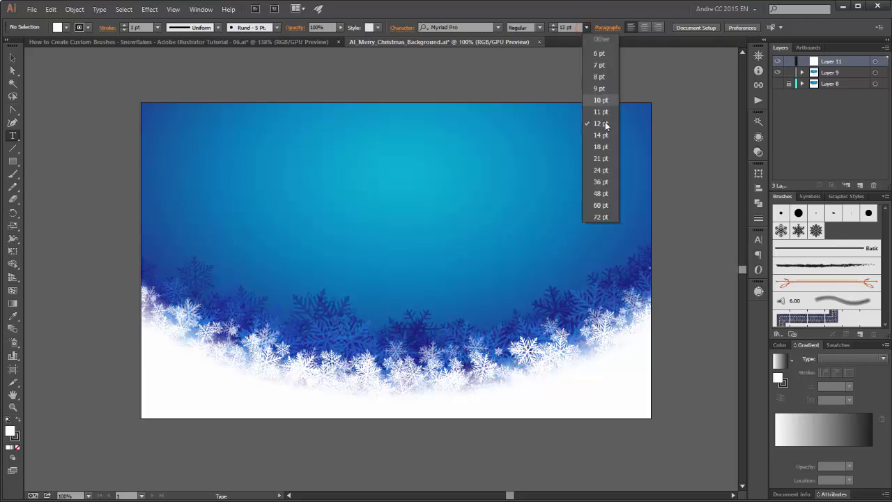
pyautogui.click(600, 182)
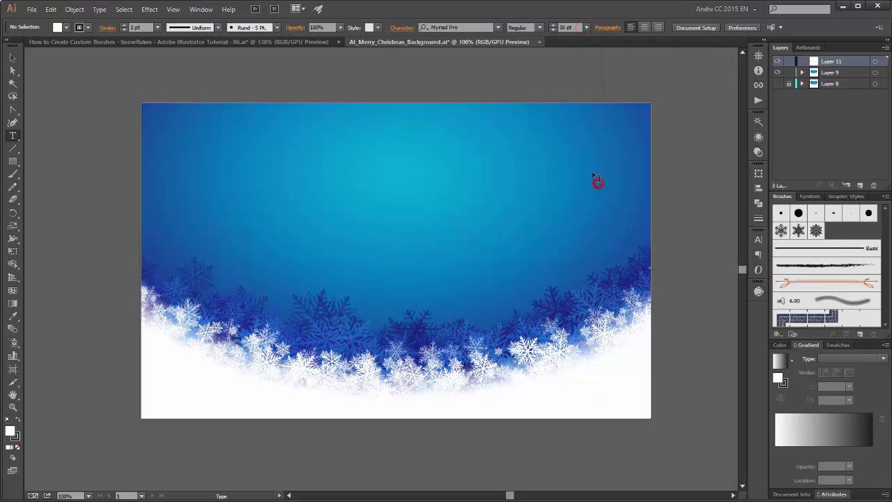
pyautogui.click(479, 26)
pyautogui.write('Good')
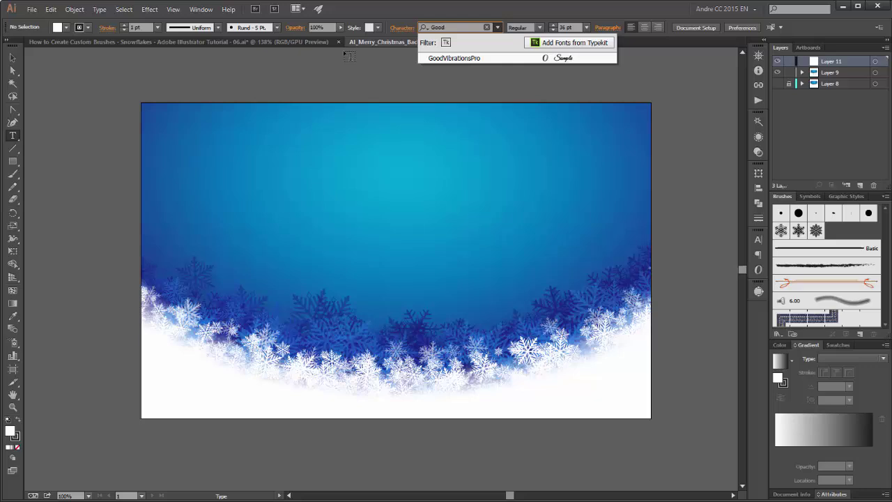
pyautogui.click(436, 58)
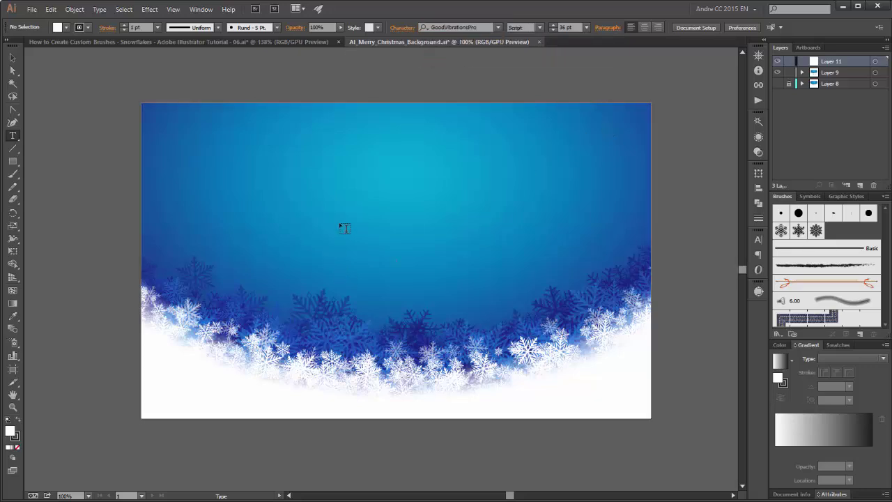
# Add the three-line text "Merry Christmas", "&", "Happy New Year" in the upper middle of the artboard.
pyautogui.click(329, 191)
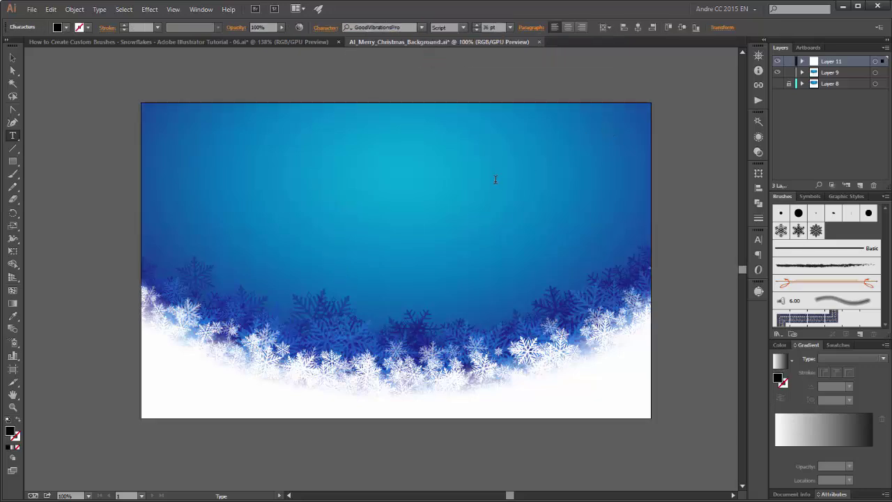
pyautogui.write('Merry Chris')
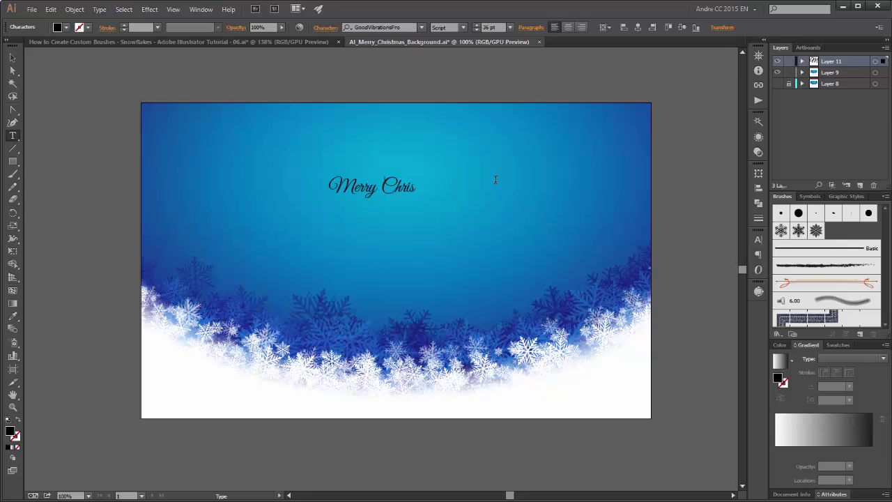
pyautogui.write('tmas')
pyautogui.press('Return')
pyautogui.write('&')
pyautogui.press('Return')
pyautogui.write('Ha')
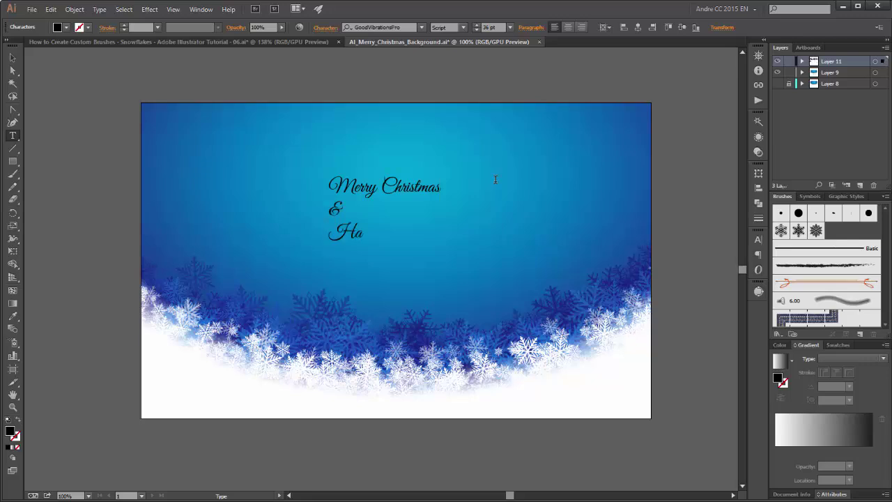
pyautogui.write('ppy New Year')
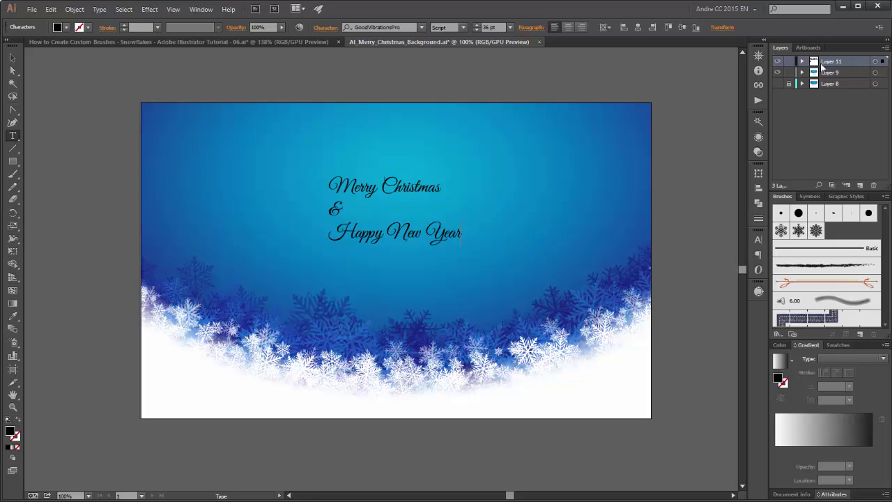
# Set the font size of all text on Layer 11 to 48 pt.
pyautogui.click(876, 62)
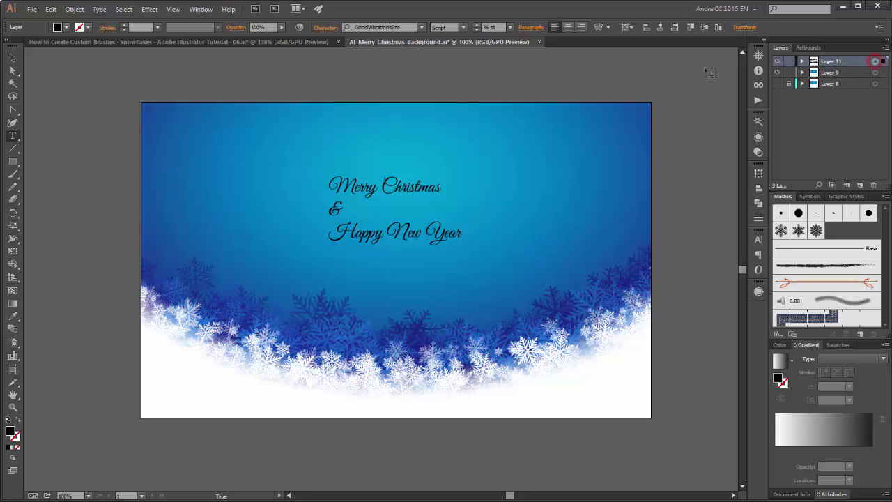
pyautogui.click(510, 27)
pyautogui.click(523, 195)
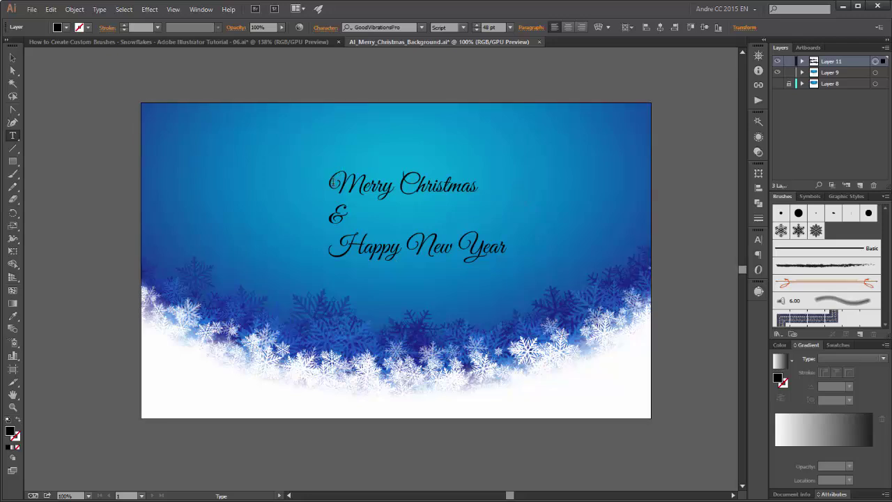
# Center-align the three greeting lines and center the text block horizontally on the artboard.
pyautogui.moveTo(334, 183); pyautogui.dragTo(504, 253)
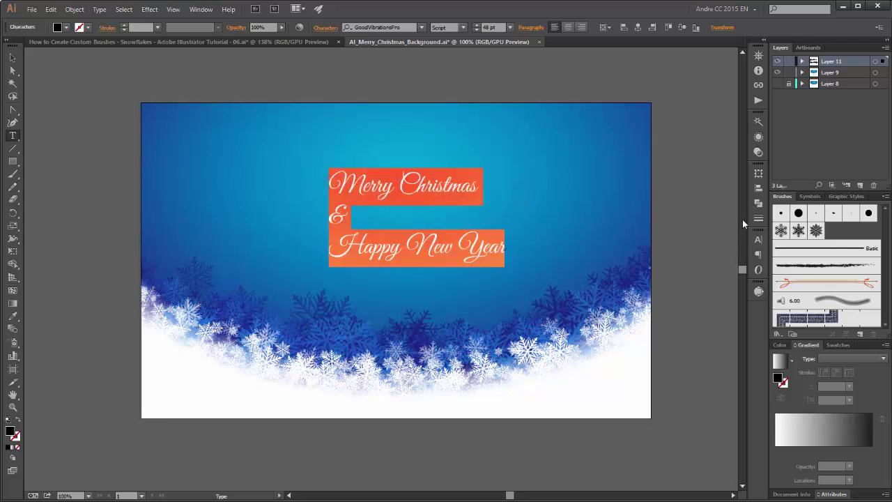
pyautogui.click(759, 241)
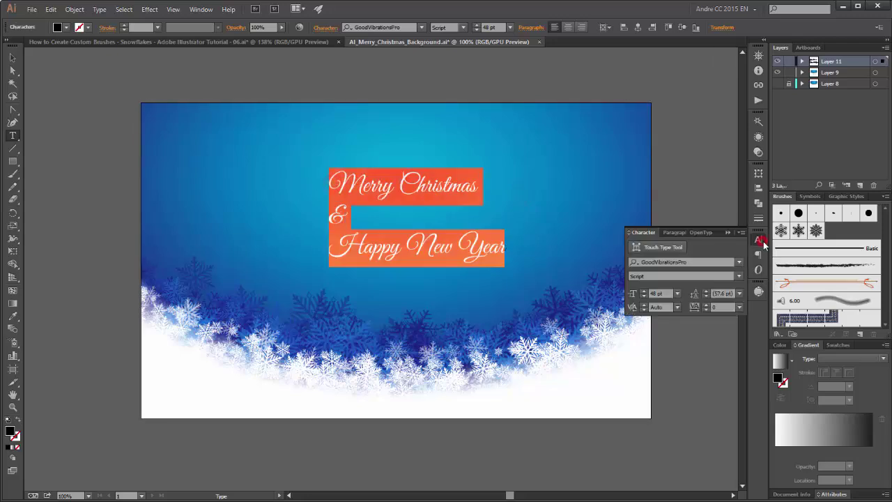
pyautogui.click(678, 234)
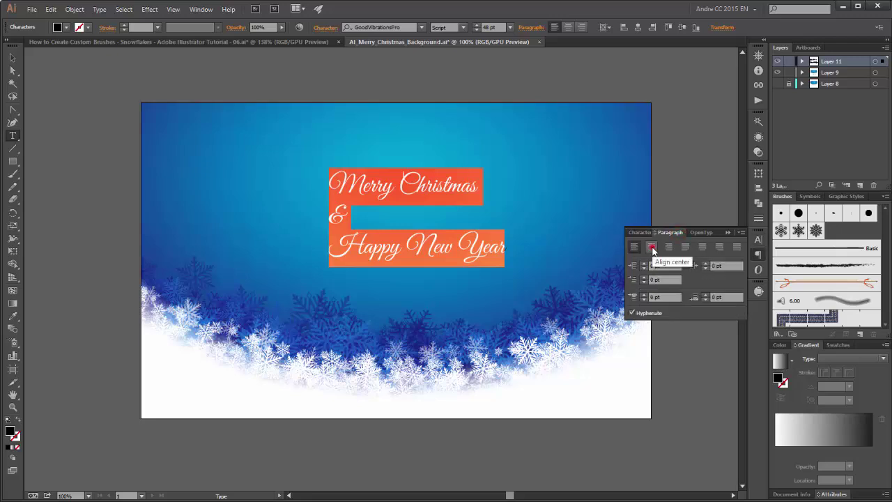
pyautogui.click(651, 248)
pyautogui.click(728, 232)
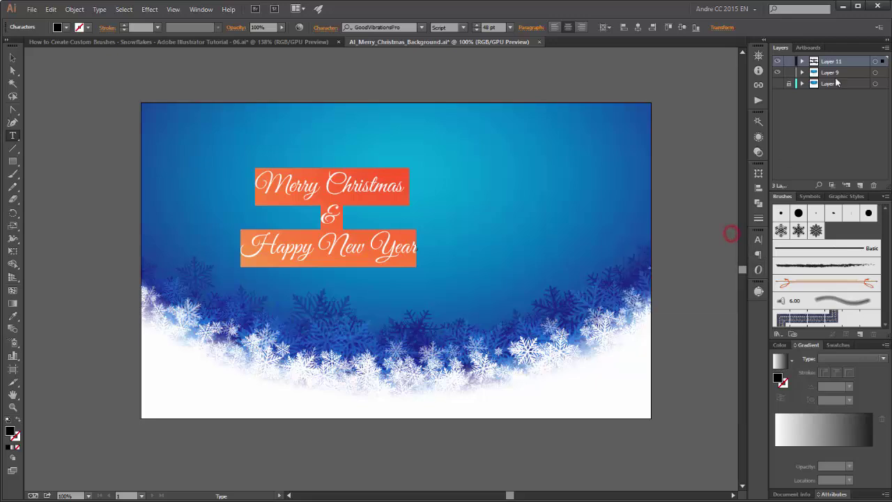
pyautogui.click(876, 61)
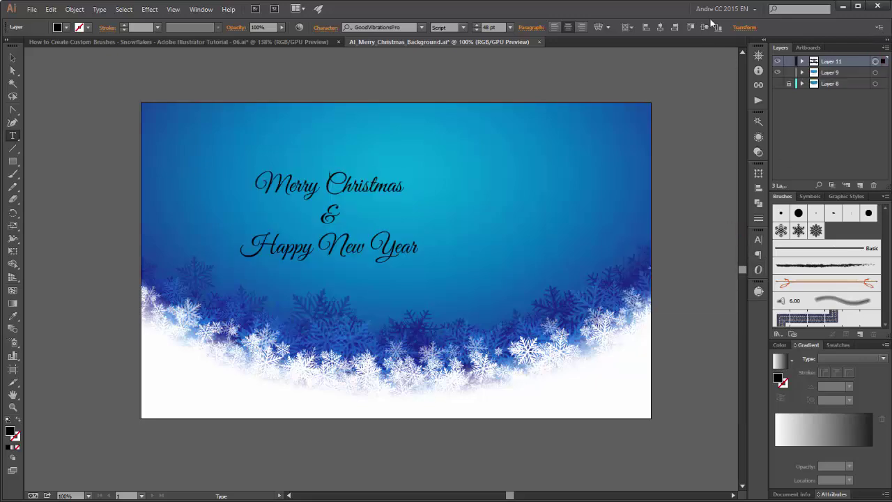
pyautogui.click(661, 28)
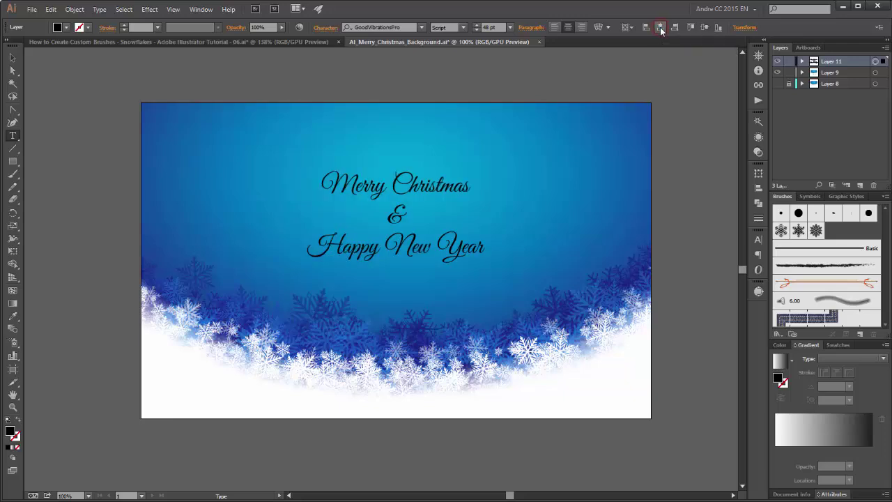
# Increase the font size of the whole greeting to 70 pt.
pyautogui.click(477, 25)
pyautogui.click(477, 25)
pyautogui.click(477, 25)
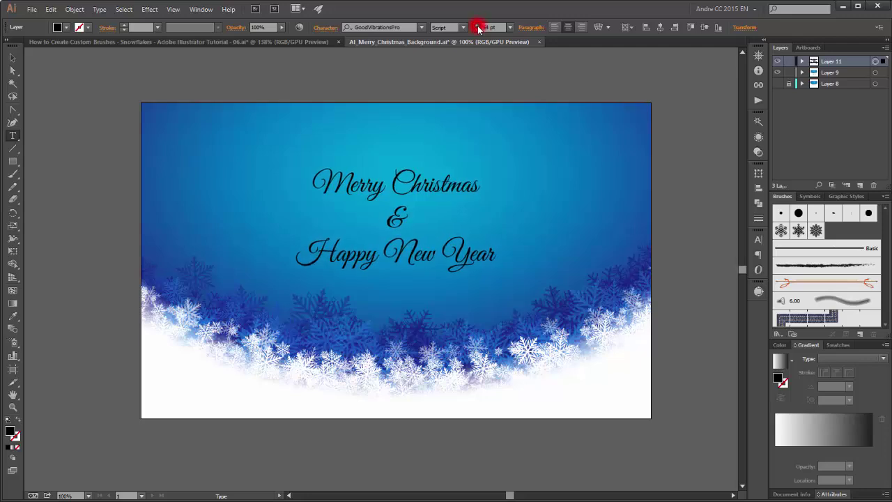
pyautogui.click(477, 25)
pyautogui.click(477, 25)
pyautogui.click(476, 25)
pyautogui.click(477, 25)
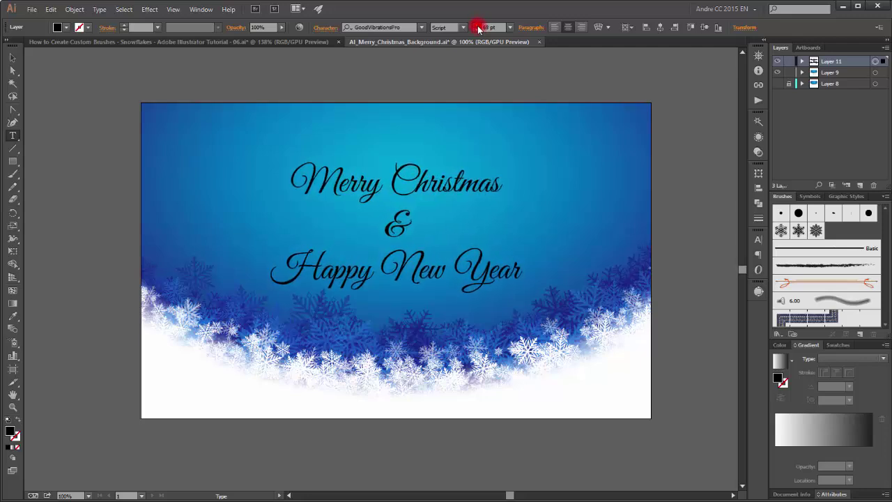
pyautogui.click(477, 25)
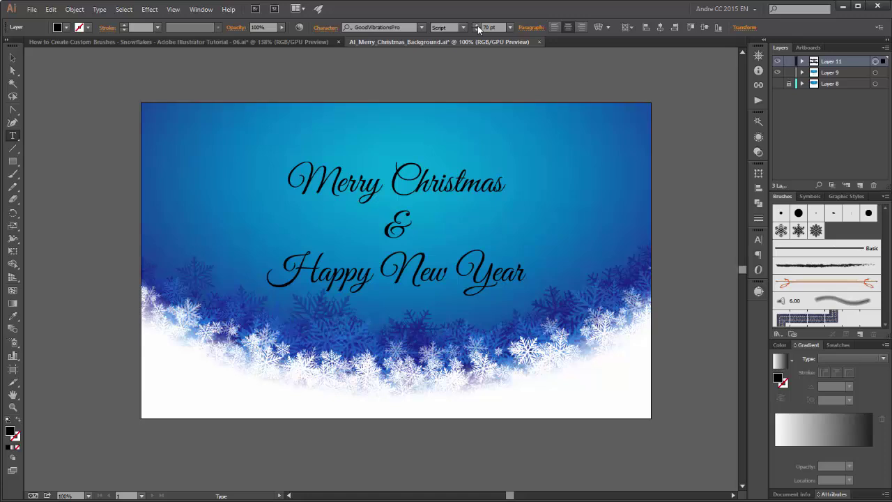
# Fill the whole greeting text with the dark navy blue swatch.
pyautogui.click(66, 27)
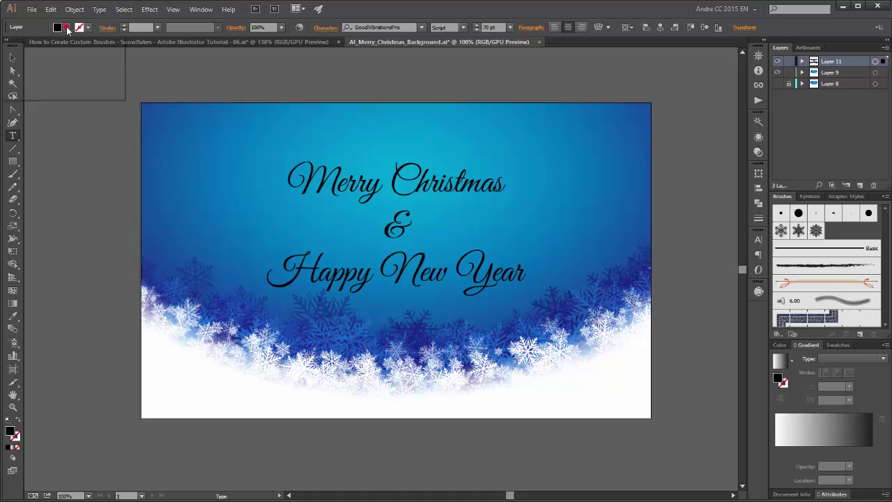
pyautogui.click(96, 53)
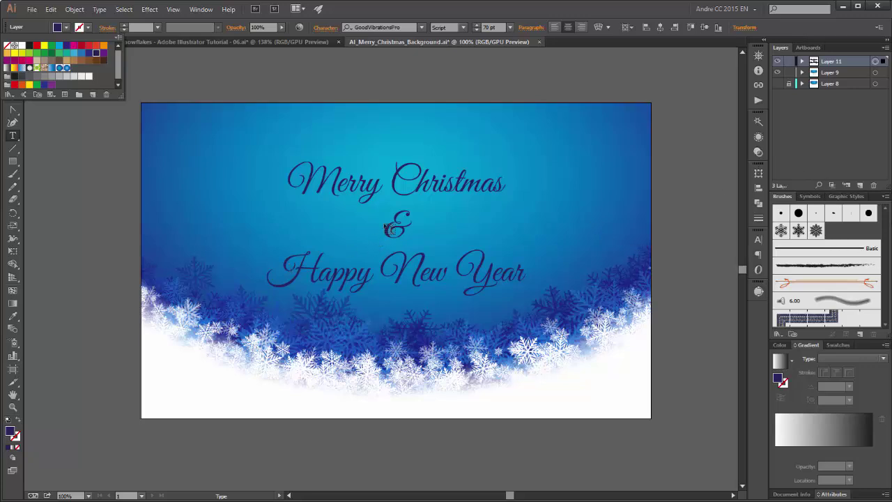
pyautogui.click(389, 220)
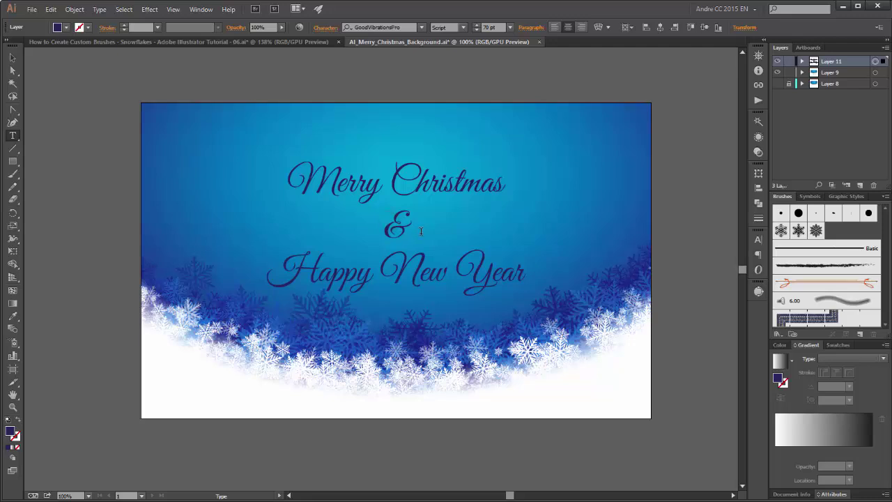
# Reduce only the "&" character to 48 pt.
pyautogui.doubleClick(410, 236)
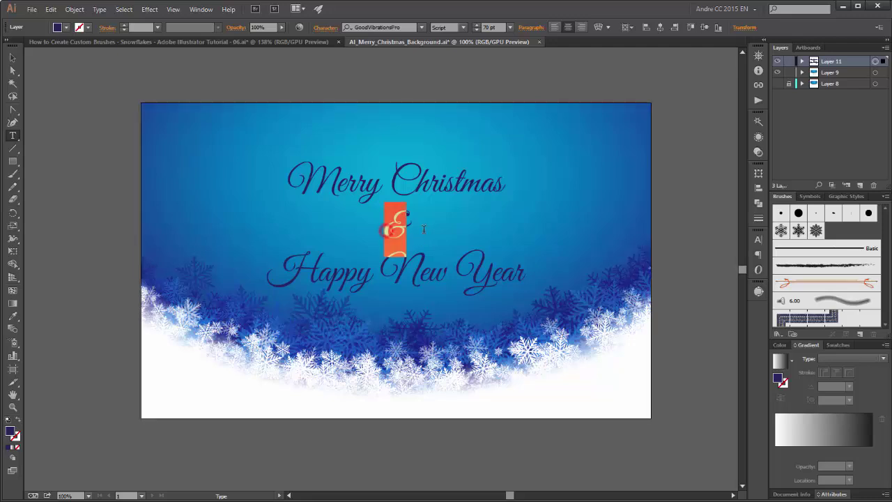
pyautogui.click(509, 28)
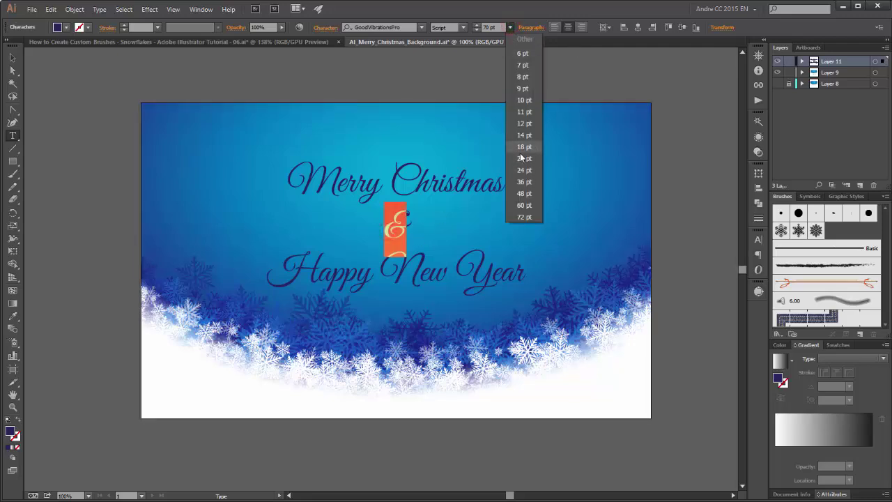
pyautogui.click(527, 195)
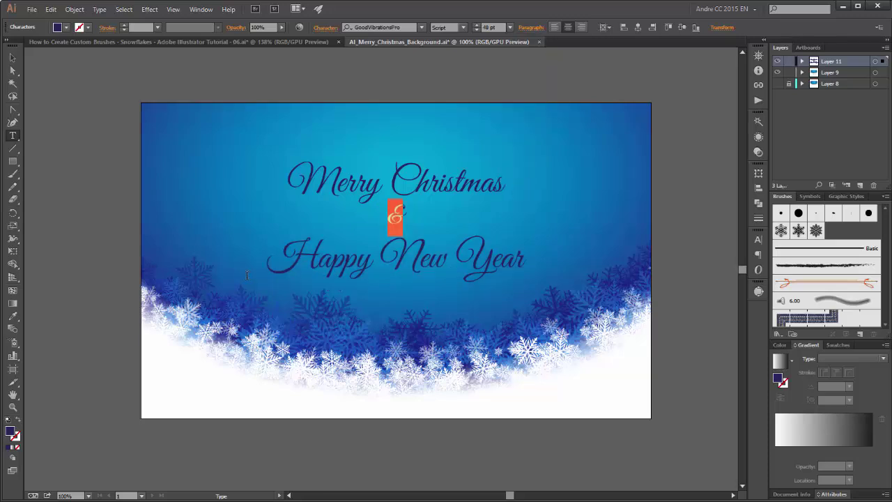
# Change the "Happy New Year" line to the PlayballPro-Regular font and reduce its size to 61 pt.
pyautogui.moveTo(282, 259); pyautogui.dragTo(578, 259)
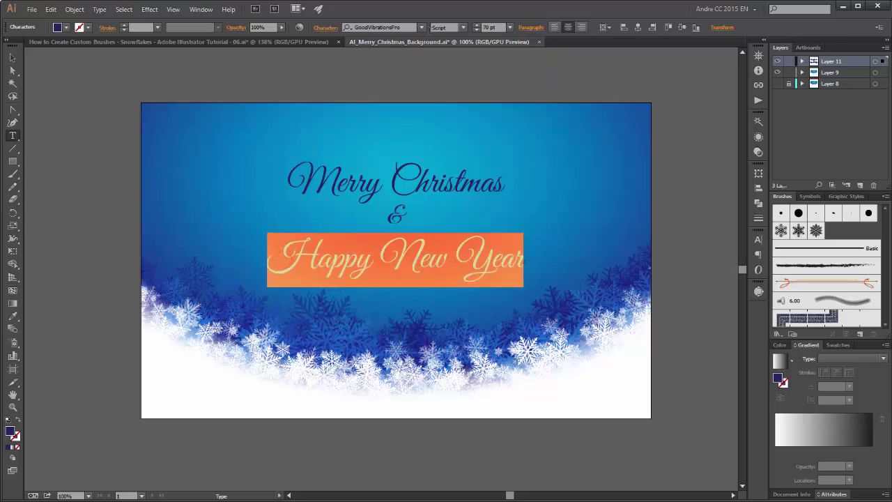
pyautogui.click(402, 27)
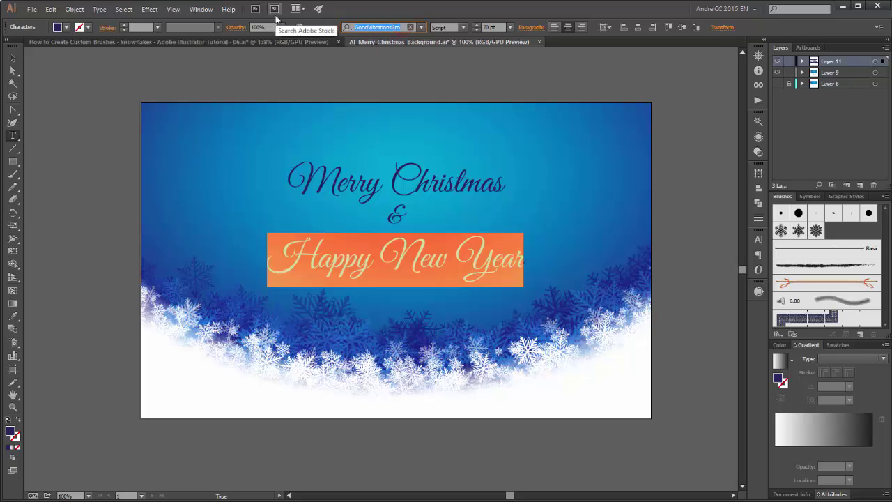
pyautogui.write('play')
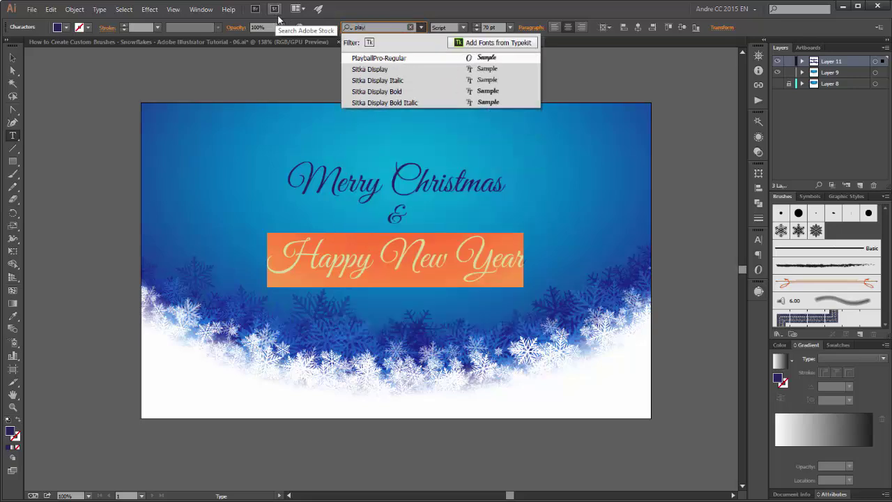
pyautogui.click(377, 57)
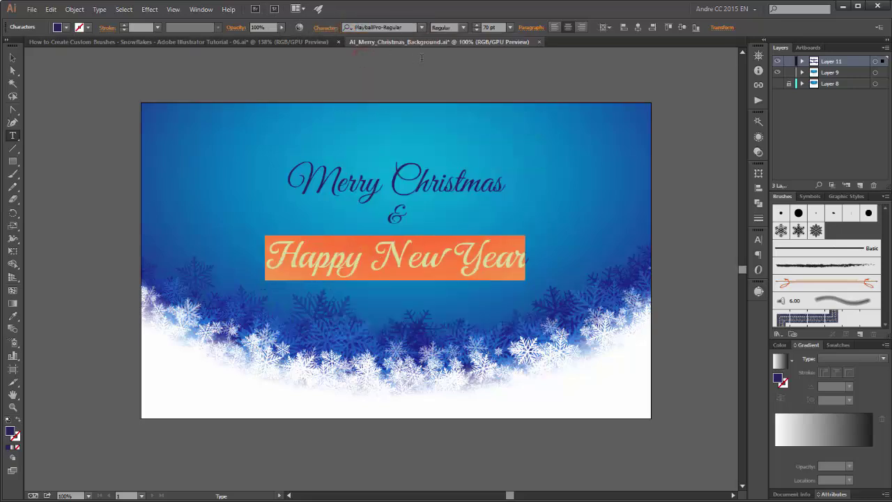
pyautogui.click(478, 31)
pyautogui.click(478, 31)
pyautogui.click(479, 31)
pyautogui.click(478, 31)
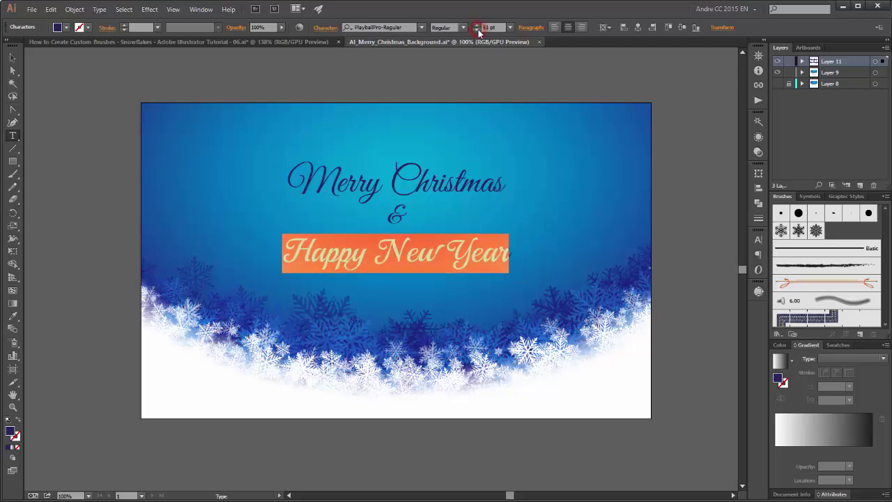
# Recolour the whole greeting text on Layer 11 with the white fill swatch.
pyautogui.click(876, 62)
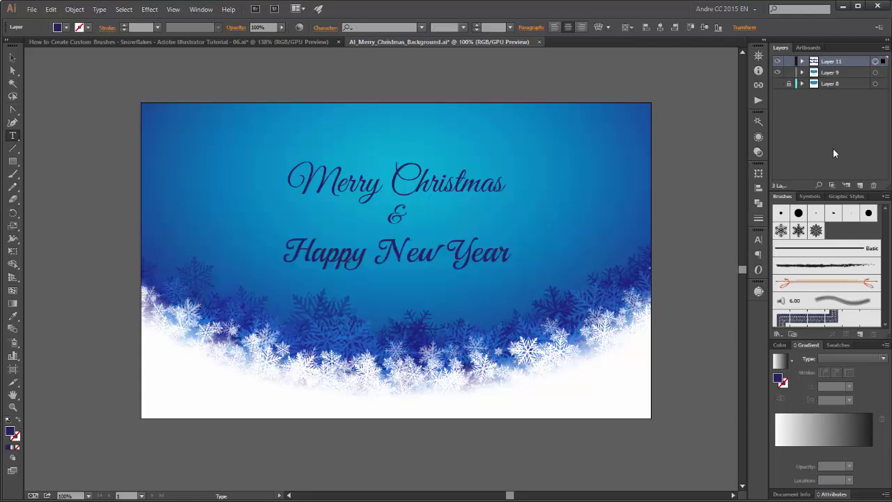
pyautogui.hotkey('ctrl', 'shift', 'a')
pyautogui.press('m')
pyautogui.hotkey('ctrl', '0')
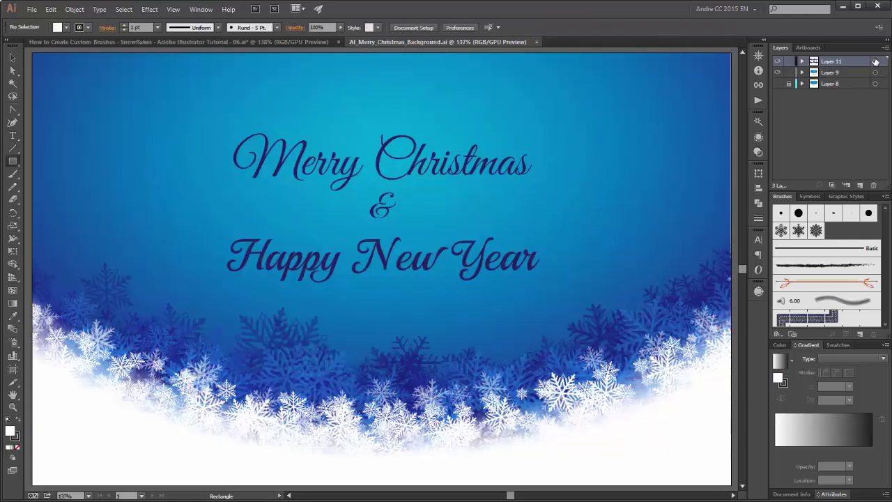
pyautogui.click(876, 61)
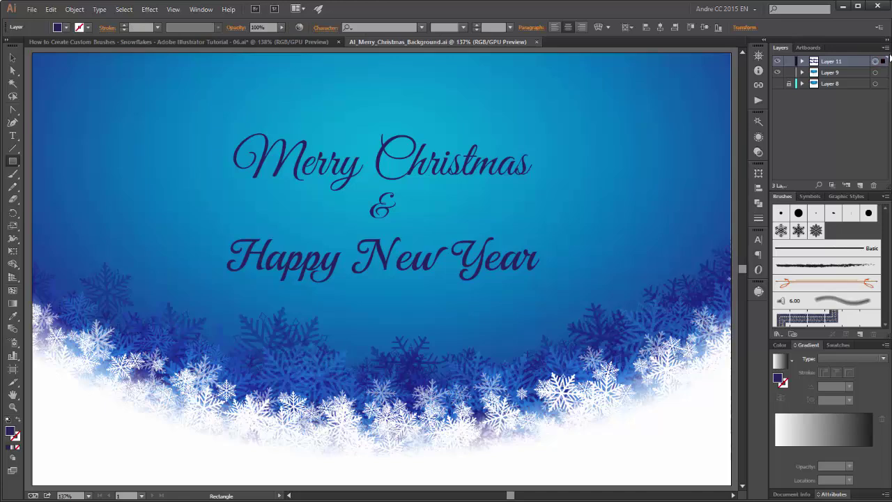
pyautogui.click(66, 28)
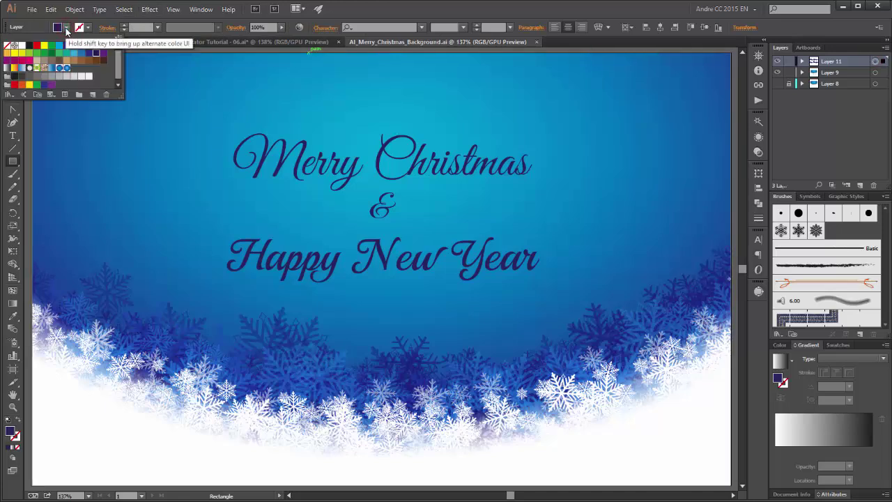
pyautogui.click(21, 45)
pyautogui.click(642, 10)
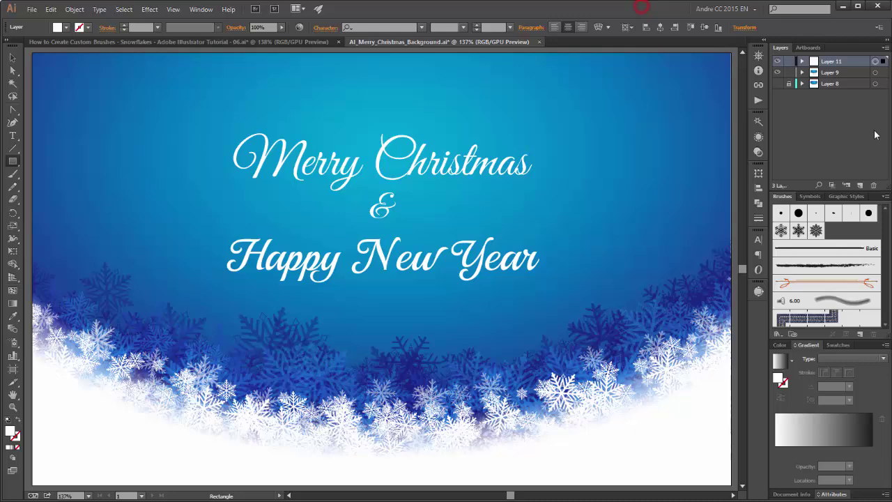
# Lock Layer 9, which holds the snowflake background artwork.
pyautogui.click(778, 73)
pyautogui.click(778, 73)
pyautogui.moveTo(790, 74); pyautogui.dragTo(789, 83)
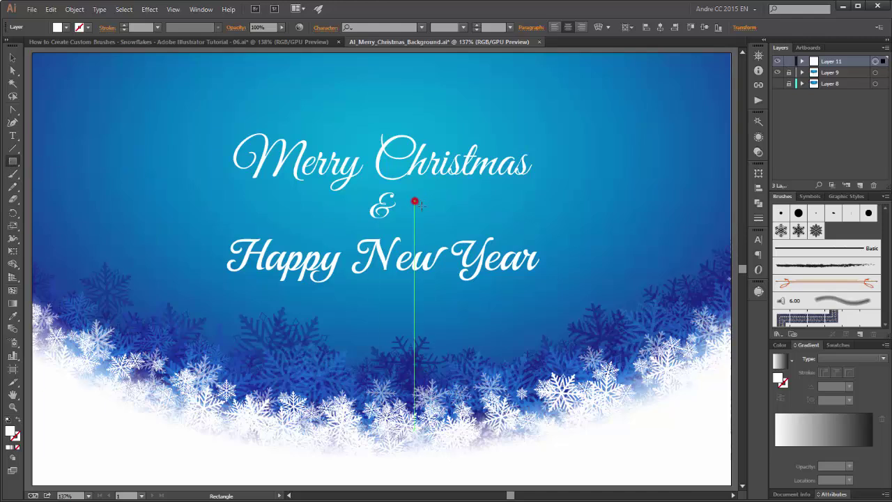
# Draw a thin white bar right of the "&" and an about 9.5 mm square beyond its end, rotated 45° into a diamond.
pyautogui.moveTo(414, 202); pyautogui.dragTo(595, 210)
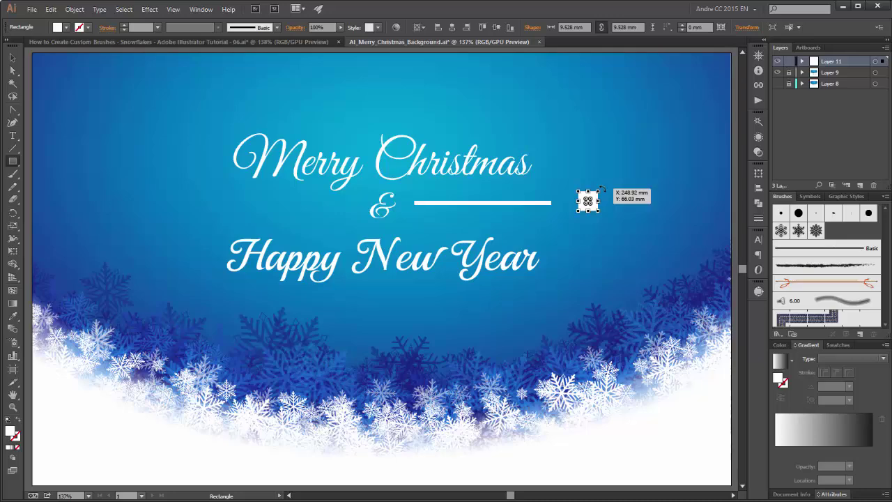
pyautogui.moveTo(601, 189); pyautogui.dragTo(610, 205)
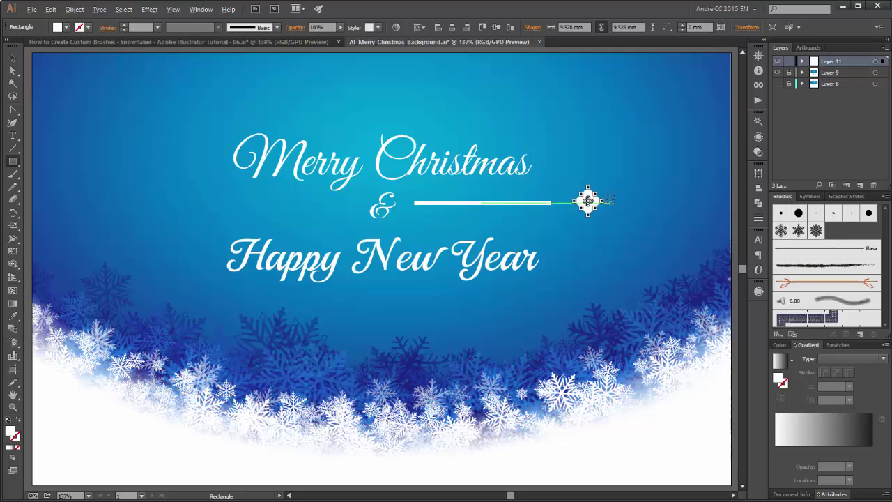
# Apply a Pucker & Bloat effect of -33% to the diamond and expand its appearance into a four-pointed star.
pyautogui.scroll(3, 612, 199)
pyautogui.scroll(1, 612, 199)
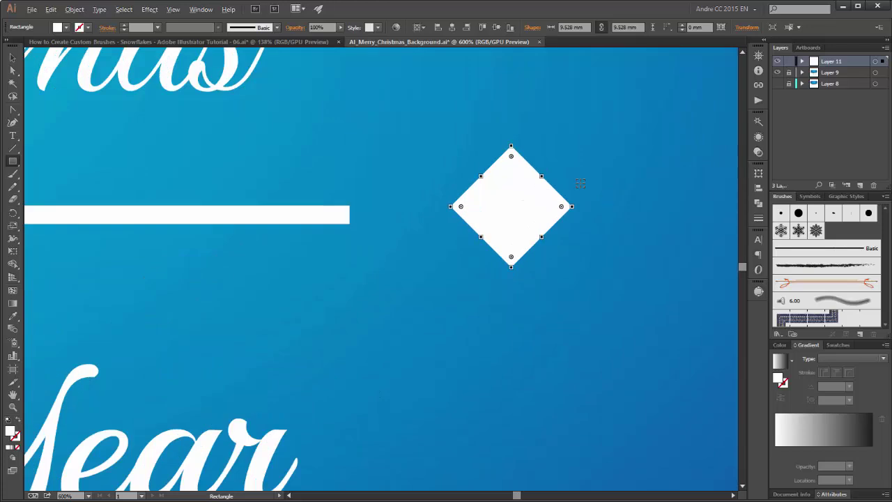
pyautogui.click(150, 9)
pyautogui.moveTo(183, 99)
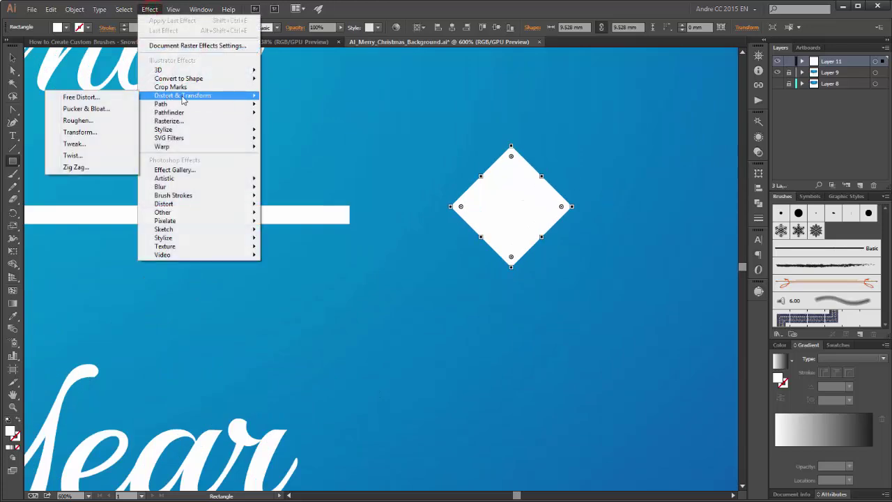
pyautogui.click(86, 108)
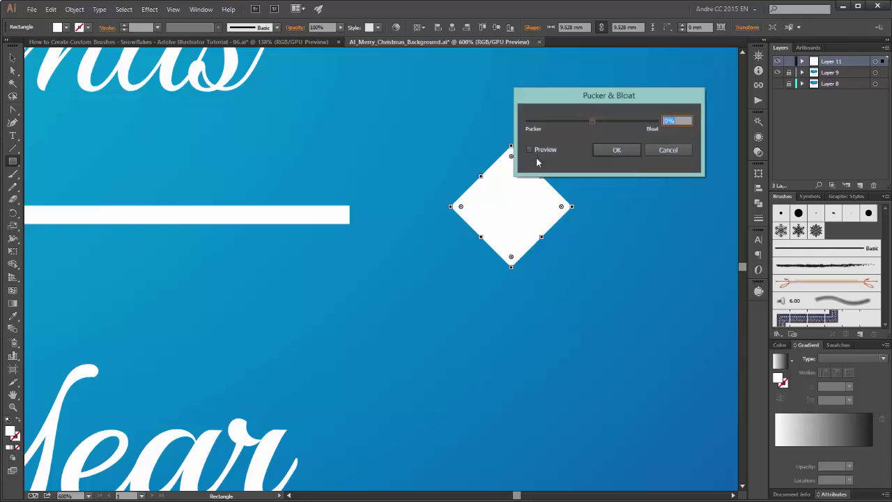
pyautogui.click(543, 151)
pyautogui.moveTo(590, 121); pyautogui.dragTo(582, 124)
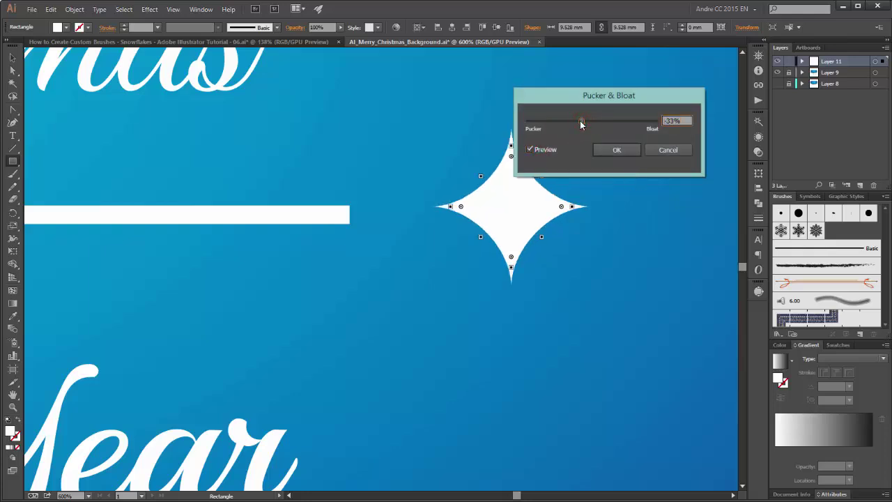
pyautogui.click(607, 157)
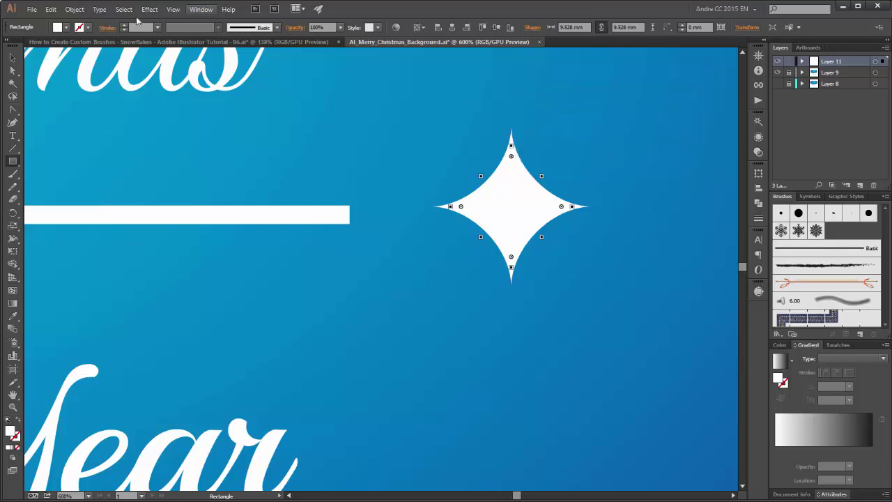
pyautogui.click(73, 9)
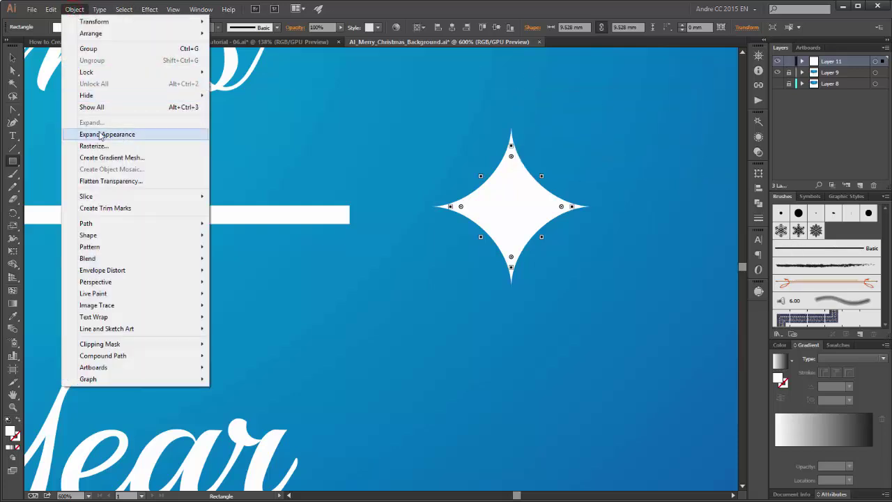
pyautogui.click(103, 134)
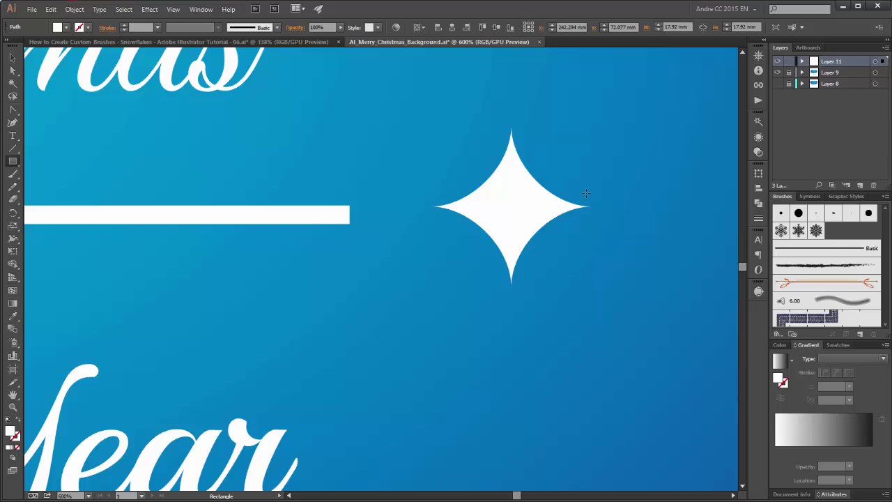
pyautogui.press('v')
pyautogui.click(530, 201)
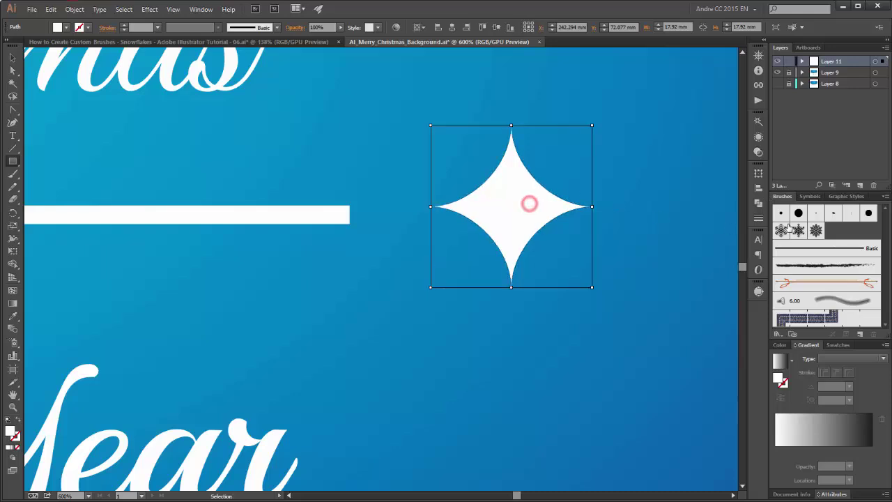
pyautogui.click(760, 204)
pyautogui.click(759, 204)
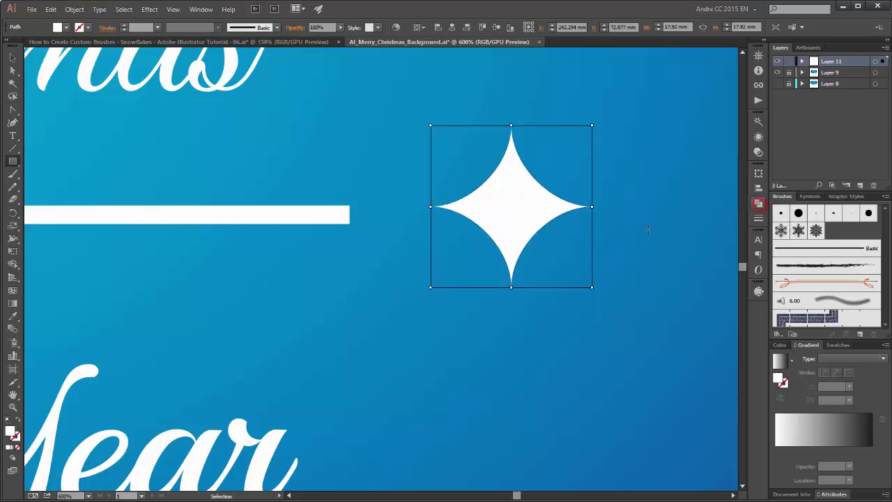
pyautogui.press('m')
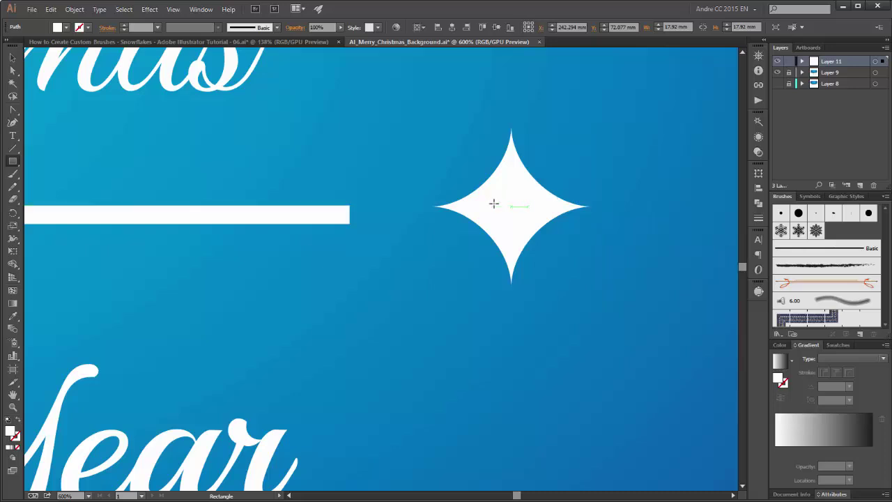
# Stretch the star horizontally, place it over the bar's outer end and scale it to about 20.8 by 11.4 mm.
pyautogui.click(13, 251)
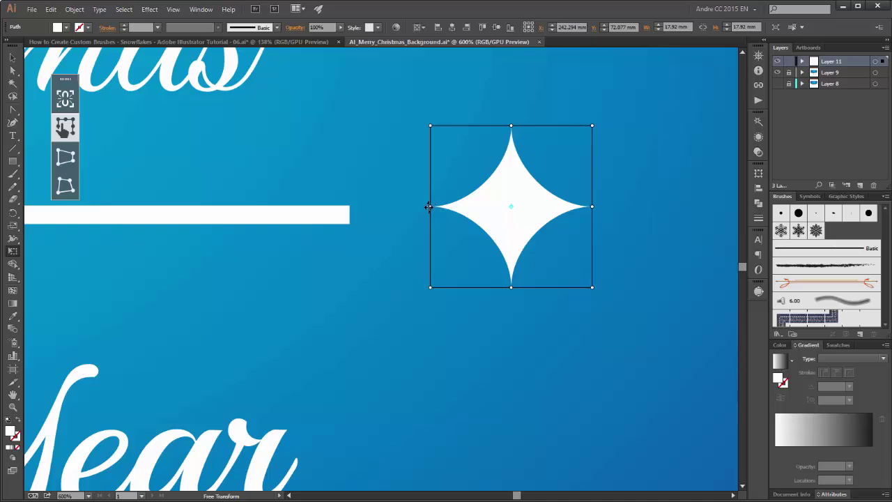
pyautogui.moveTo(430, 206); pyautogui.dragTo(297, 206)
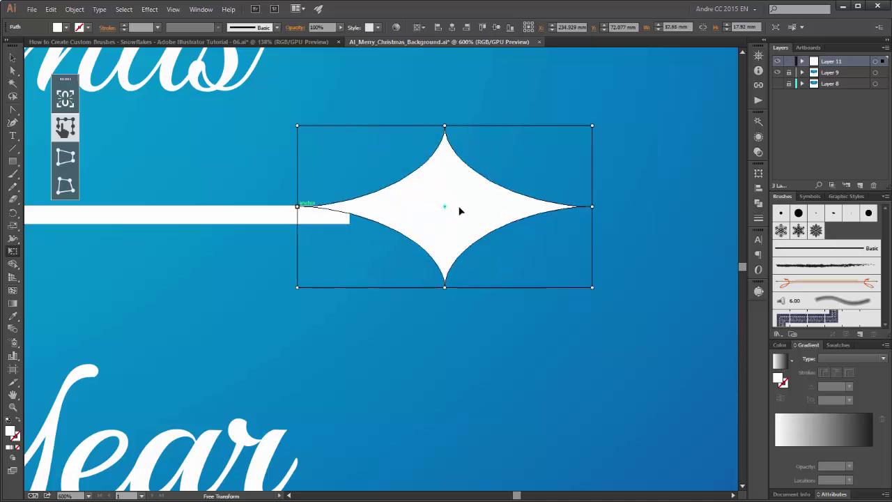
pyautogui.moveTo(468, 209); pyautogui.dragTo(396, 216)
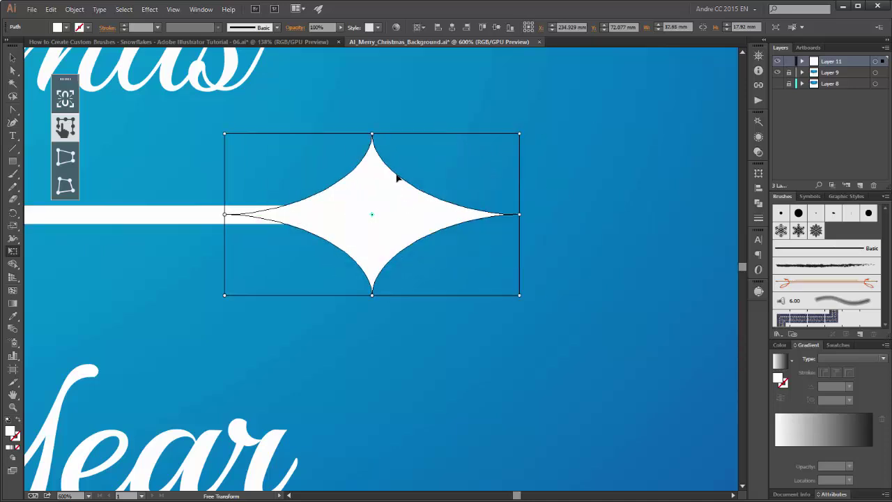
pyautogui.moveTo(519, 133); pyautogui.dragTo(466, 163)
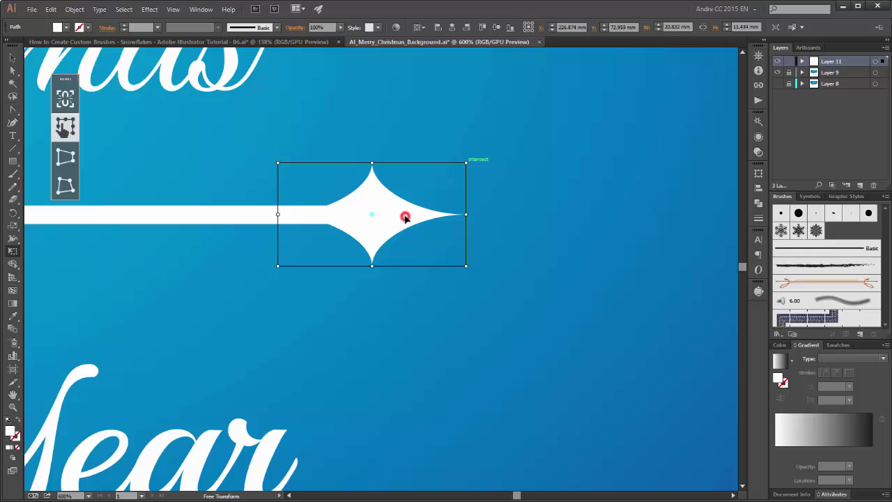
# Align the star and the bar on their vertical centres and unite them into a single ornament.
pyautogui.hotkey('ctrl', '-')
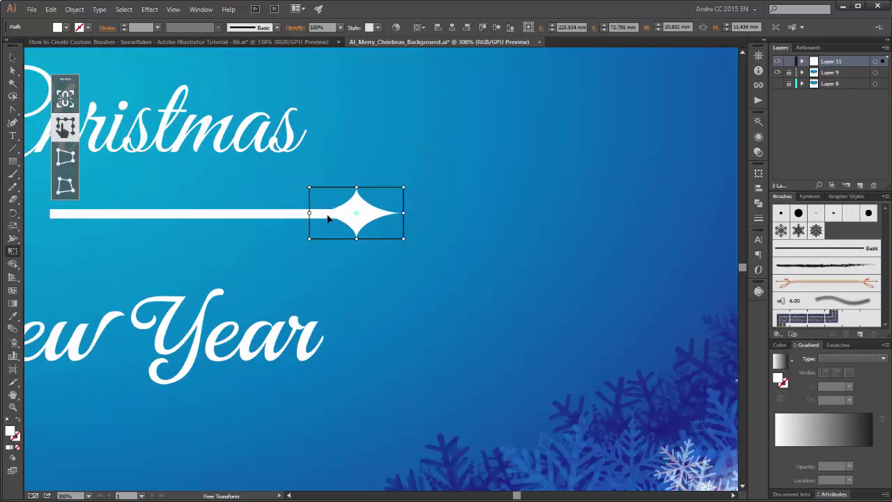
pyautogui.keyDown('shift'); pyautogui.click(273, 214); pyautogui.keyUp('shift')
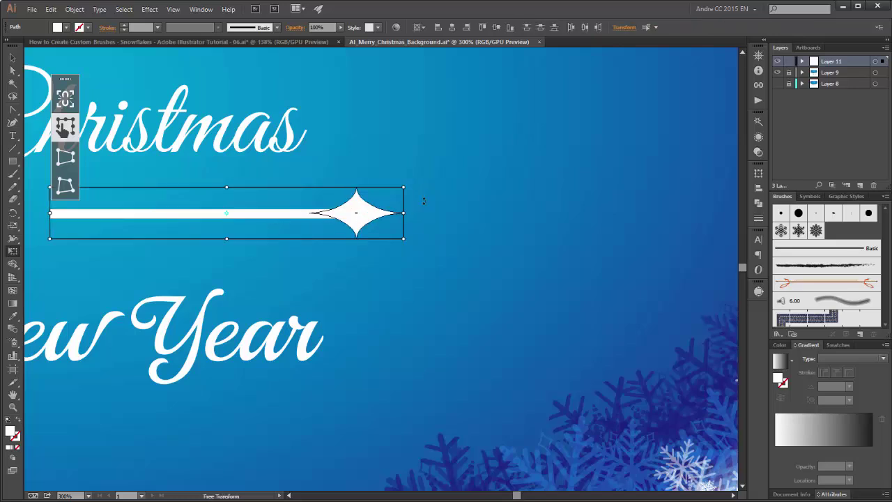
pyautogui.click(497, 29)
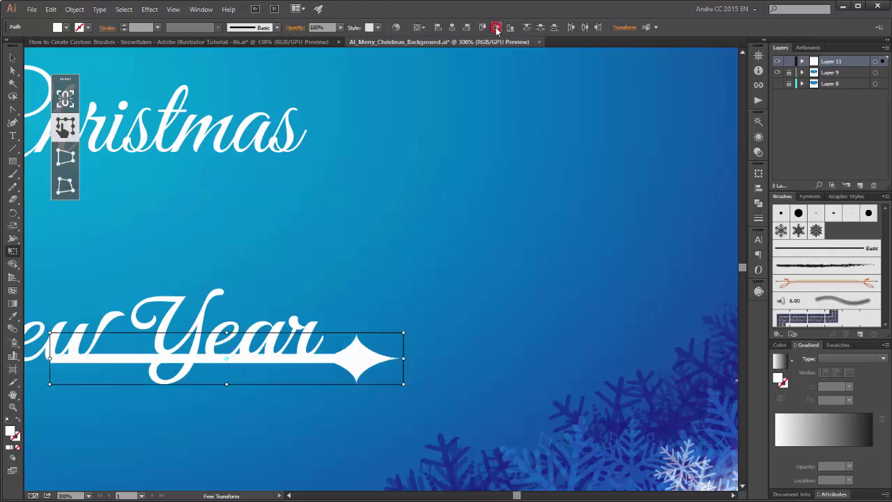
pyautogui.click(759, 203)
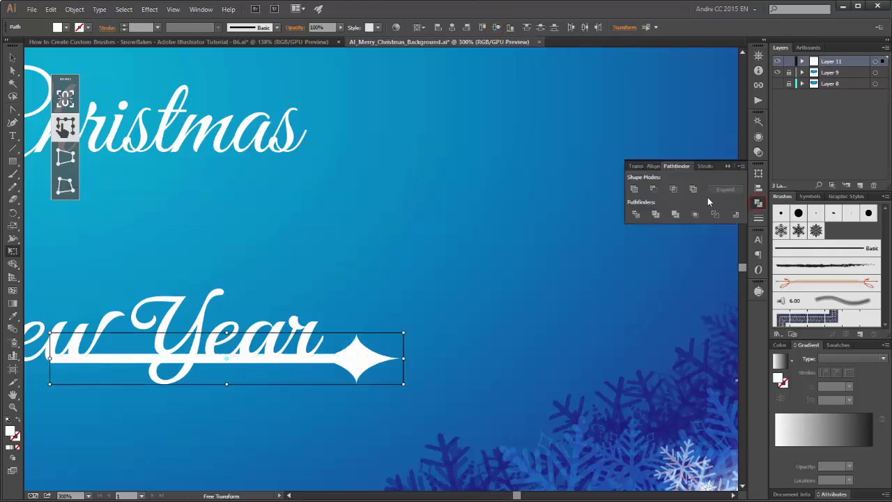
pyautogui.click(635, 190)
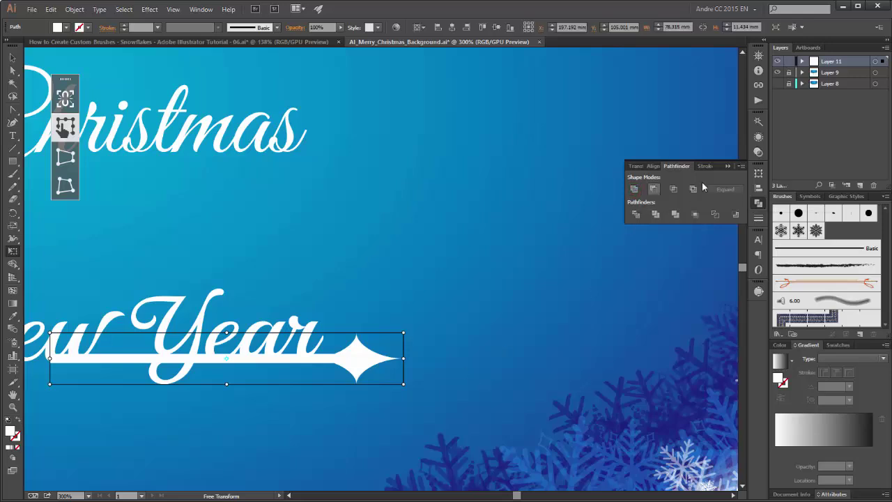
pyautogui.click(727, 166)
# Move the united ornament up between the two greeting lines, beside the "&".
pyautogui.moveTo(356, 362); pyautogui.dragTo(356, 262)
pyautogui.moveTo(279, 249); pyautogui.dragTo(616, 236)
pyautogui.hotkey('ctrl', '-')
pyautogui.hotkey('ctrl', '-')
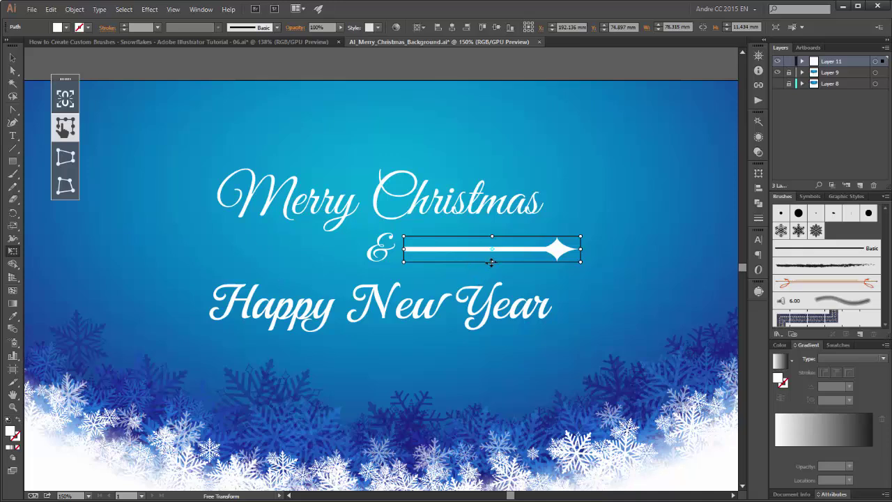
# Reduce the ornament's height to about 8.3 mm and nudge it slightly down and away from the "&".
pyautogui.moveTo(491, 262); pyautogui.dragTo(564, 259)
pyautogui.press('Down')
pyautogui.press('Down')
pyautogui.press('Down')
pyautogui.press('Down')
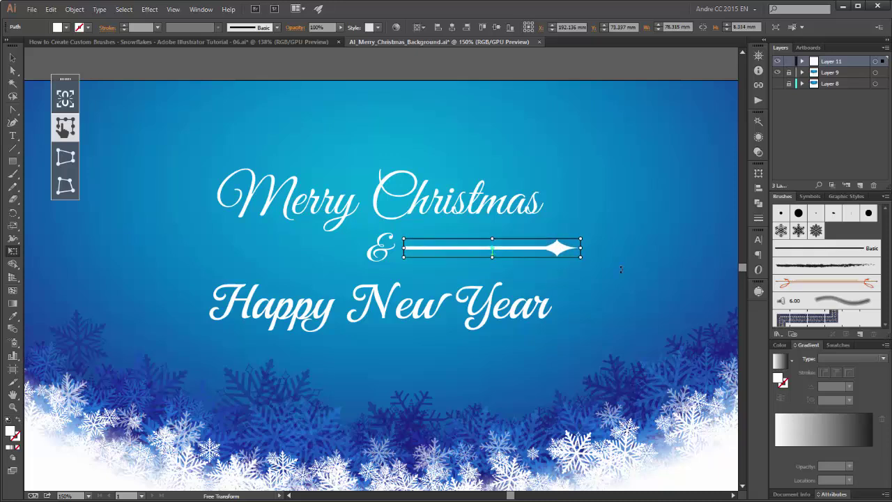
pyautogui.press('Right')
pyautogui.press('Right')
pyautogui.press('Right')
pyautogui.press('Right')
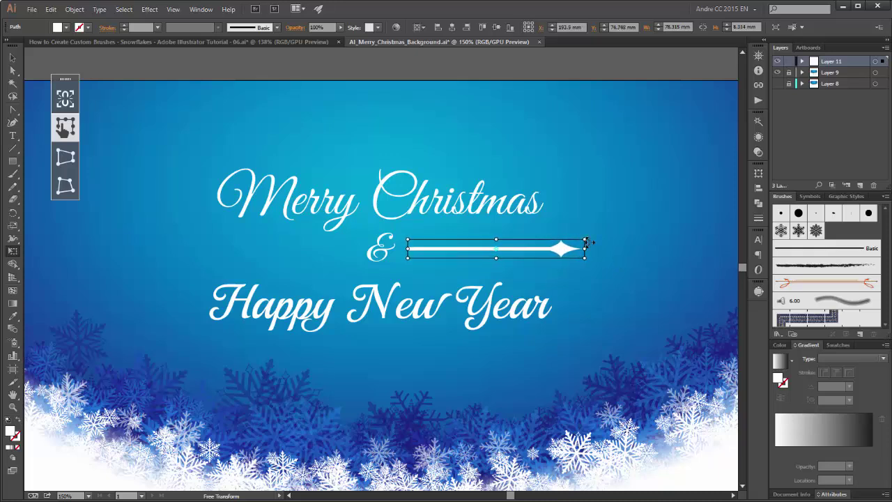
pyautogui.press('Right')
# Reflect a copy of the ornament across a vertical axis through the centre of the "&".
pyautogui.click(13, 215)
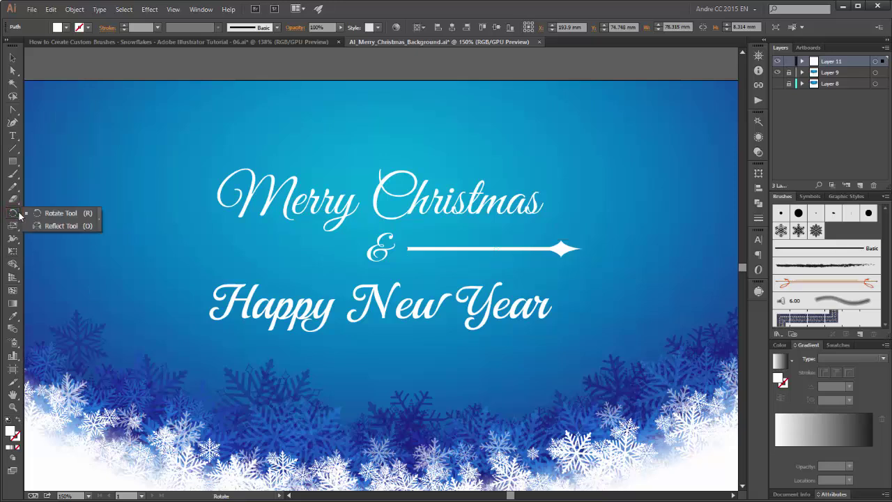
pyautogui.click(57, 227)
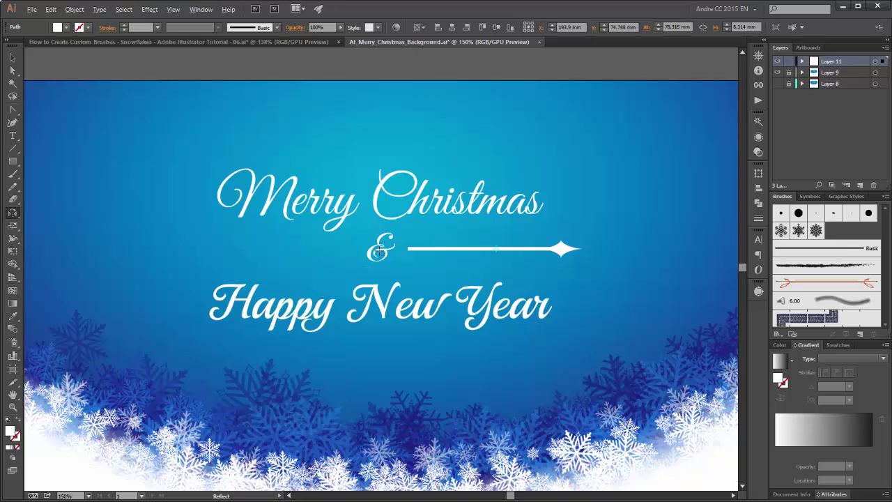
pyautogui.keyDown('alt'); pyautogui.click(380, 249); pyautogui.keyUp('alt')
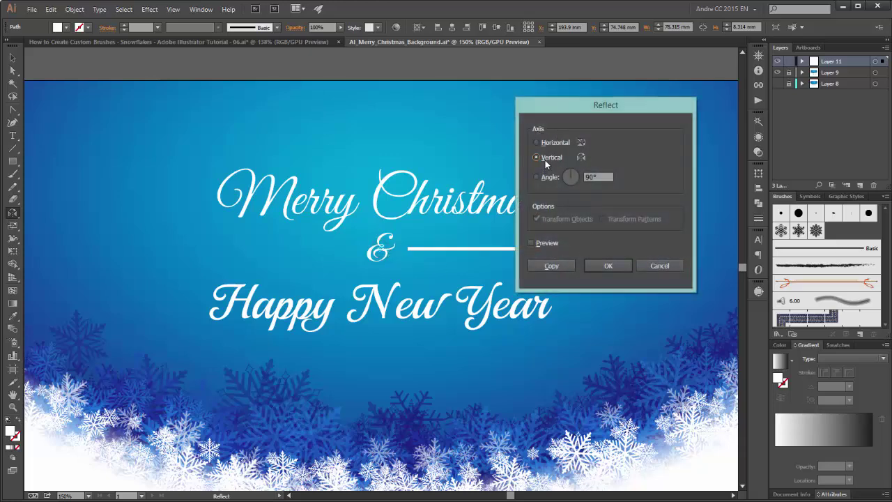
pyautogui.click(550, 266)
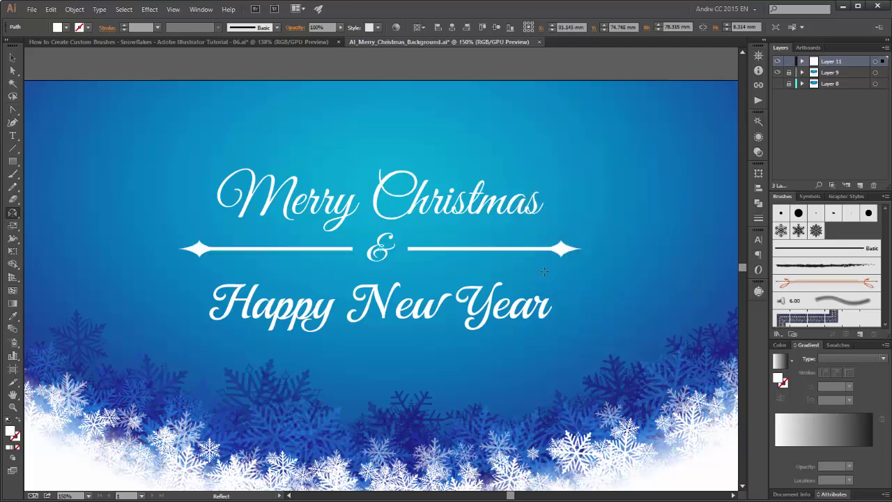
pyautogui.click(12, 58)
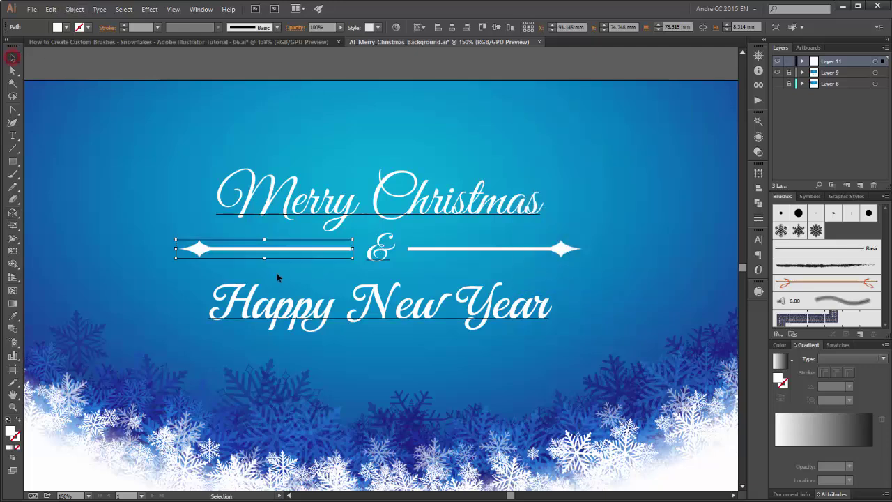
# Combine the two mirrored ornaments into one group centred horizontally on the artboard, and save the document.
pyautogui.keyDown('shift'); pyautogui.click(478, 251); pyautogui.keyUp('shift')
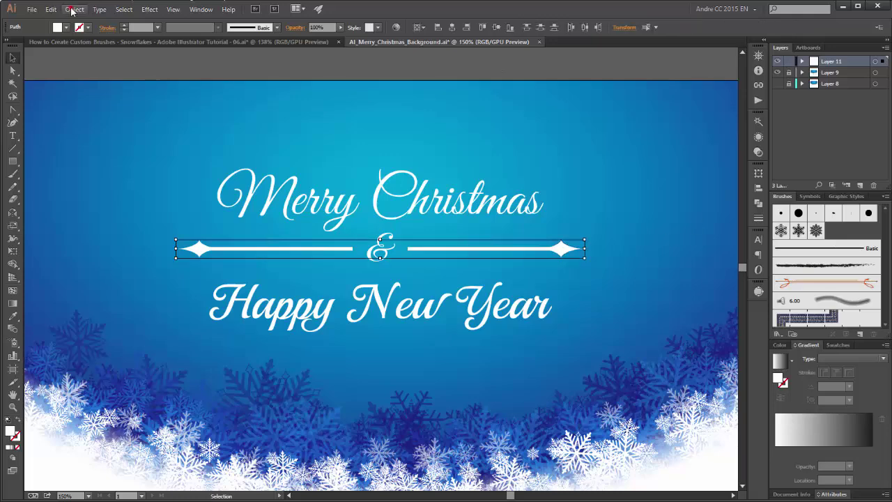
pyautogui.click(75, 9)
pyautogui.click(91, 50)
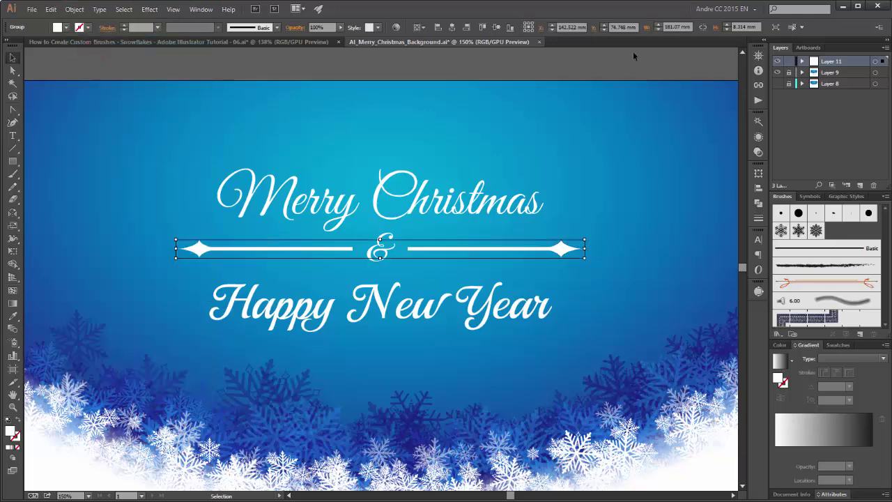
pyautogui.click(452, 28)
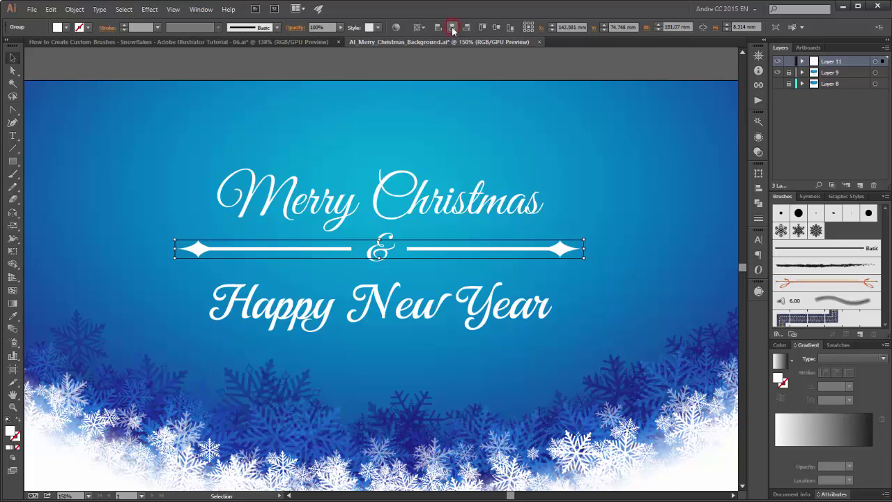
pyautogui.click(598, 68)
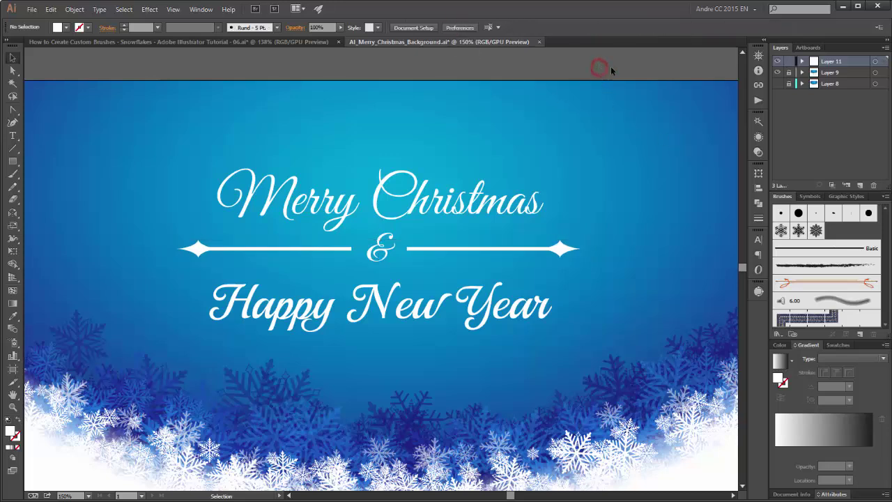
pyautogui.press('e')
pyautogui.hotkey('ctrl', 's')
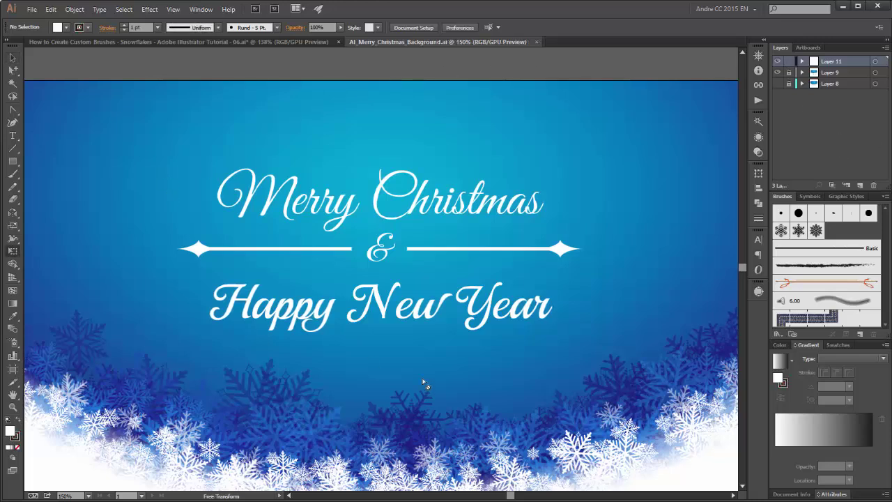
# Set up the Paintbrush tool with no fill and a white stroke.
pyautogui.click(13, 173)
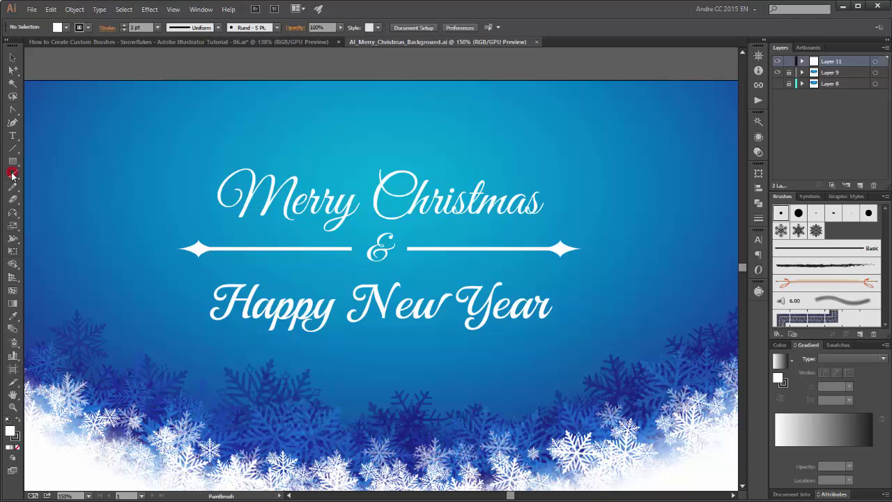
pyautogui.click(67, 27)
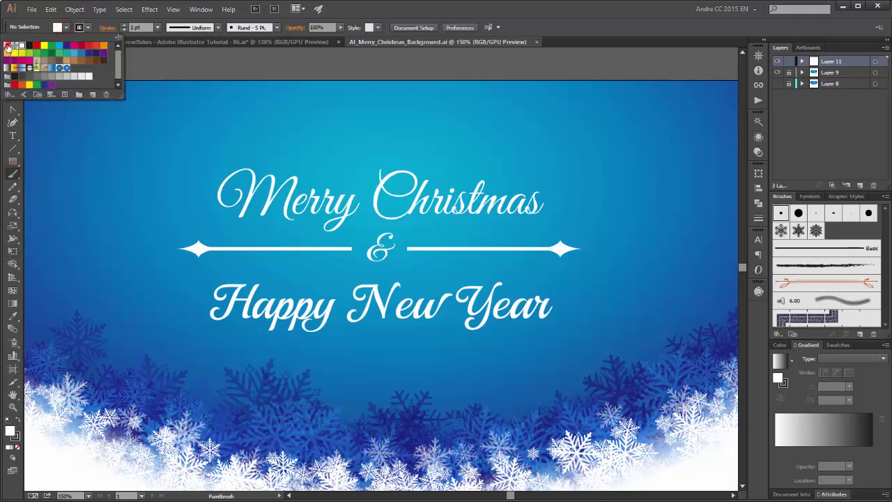
pyautogui.click(9, 48)
pyautogui.click(88, 27)
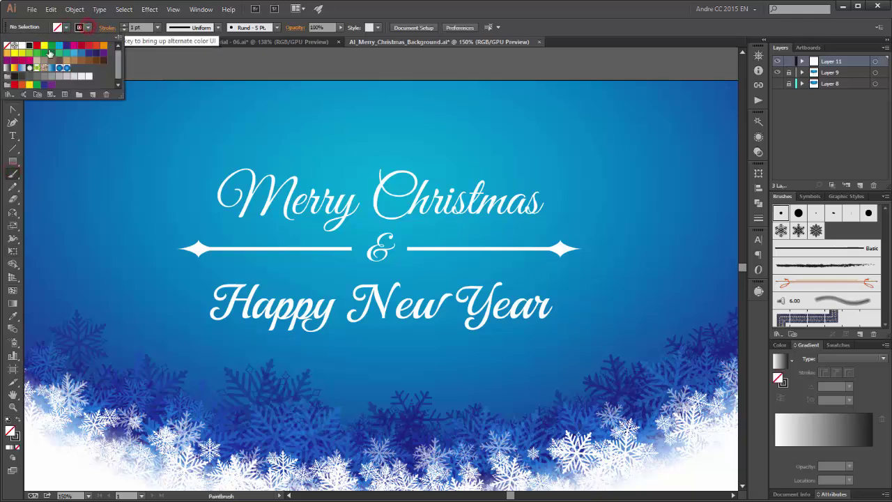
pyautogui.click(22, 45)
pyautogui.click(476, 9)
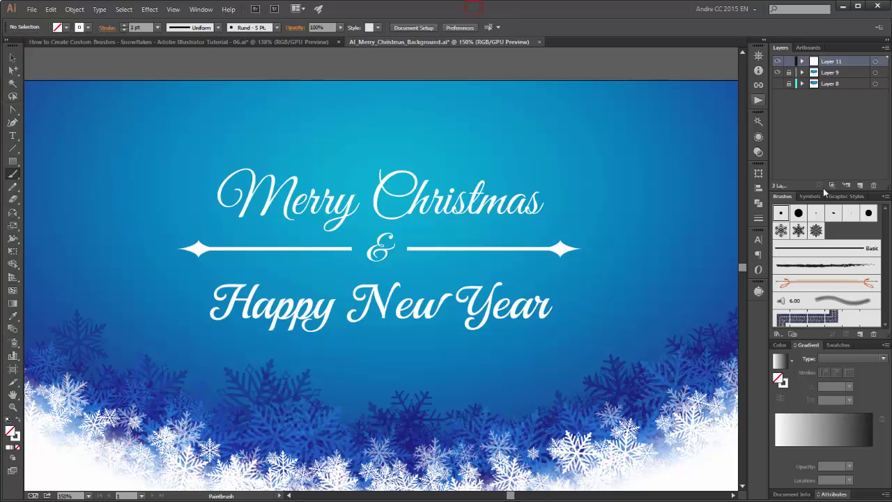
# Set the size of the "Rund - 5 Pt." calligraphic brush to 3 pt.
pyautogui.doubleClick(781, 213)
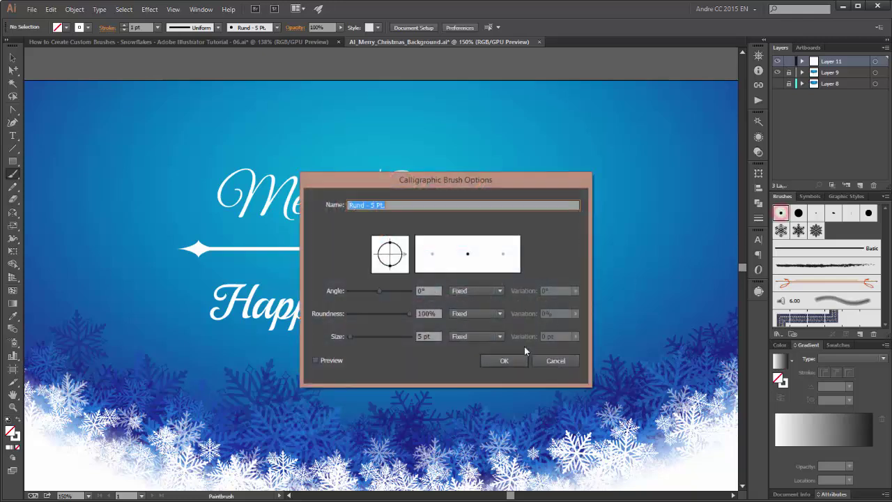
pyautogui.doubleClick(422, 336)
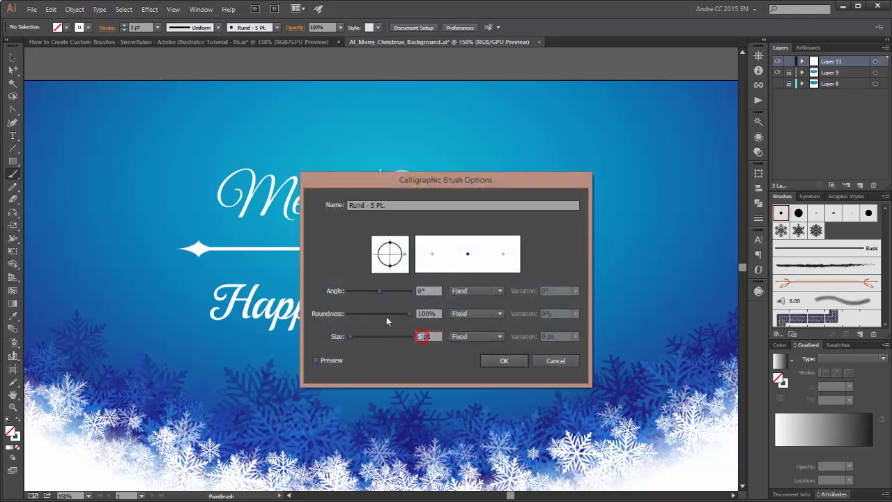
pyautogui.write('3')
pyautogui.click(497, 363)
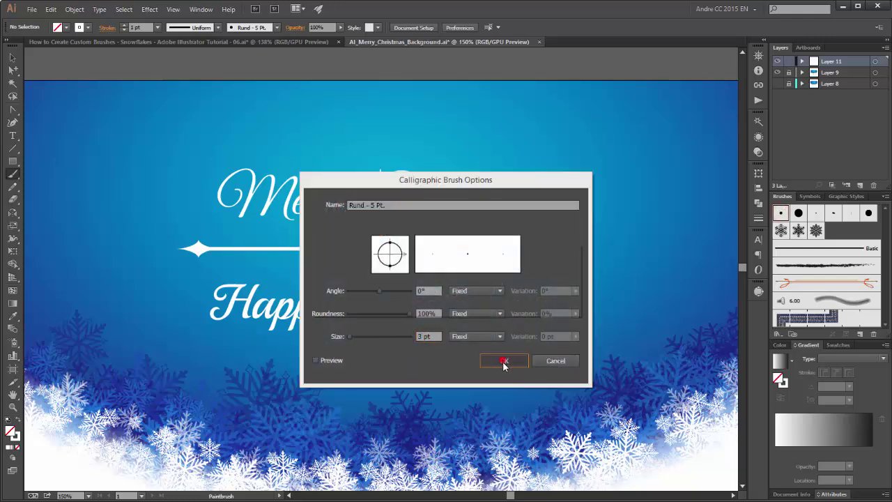
pyautogui.click(435, 299)
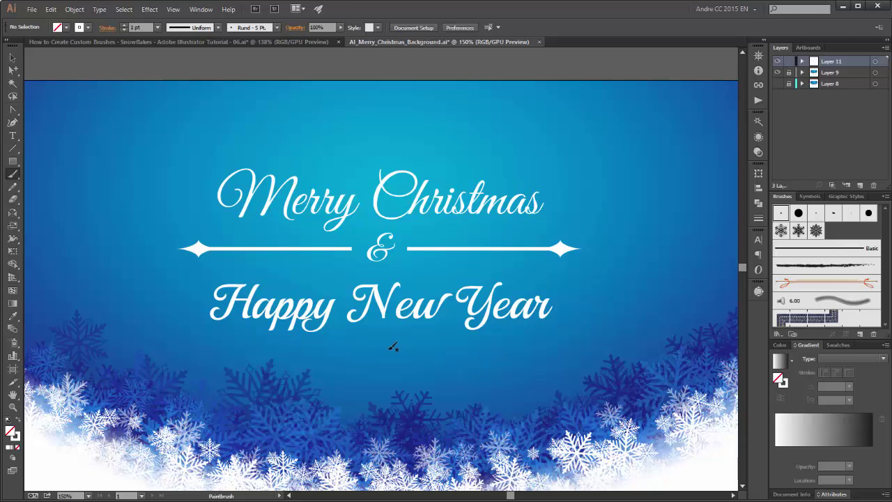
# Paint a wavy flourish with a curled end, about 44 mm wide, below "New Year" and rotate it slightly counterclockwise.
pyautogui.moveTo(388, 348)
pyautogui.mouseDown()
pyautogui.moveTo(470, 346)
pyautogui.moveTo(486, 354)
pyautogui.moveTo(462, 361)
pyautogui.mouseUp()
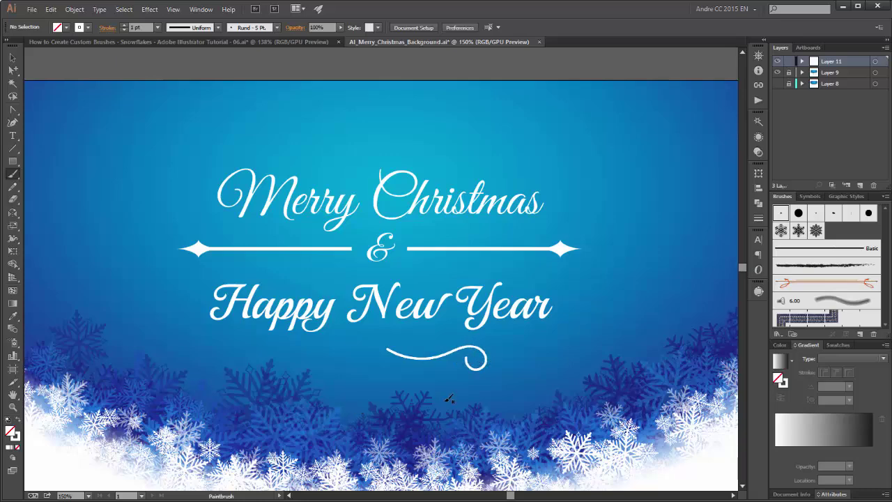
pyautogui.scroll(5, 439, 367)
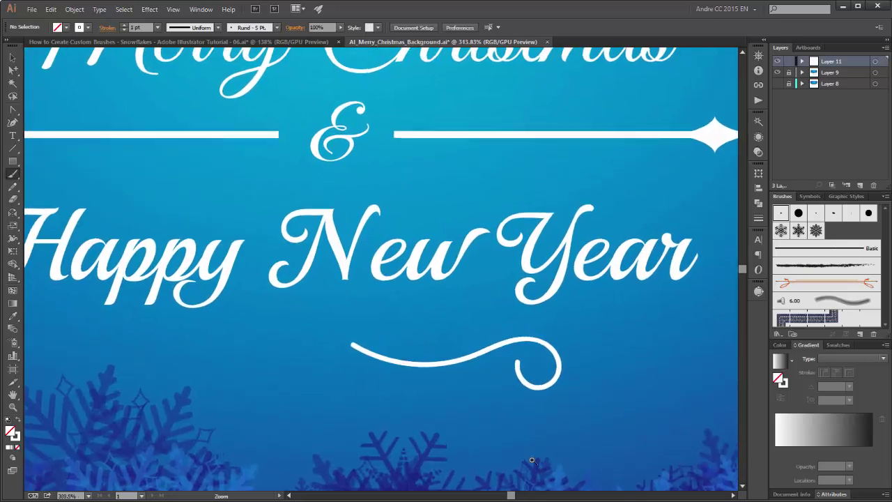
pyautogui.keyDown('ctrl'); pyautogui.click(467, 359); pyautogui.keyUp('ctrl')
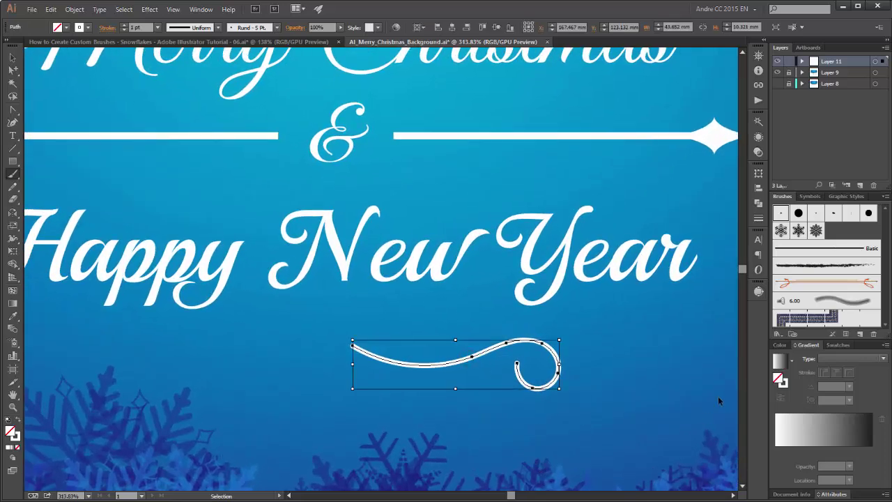
pyautogui.press('e')
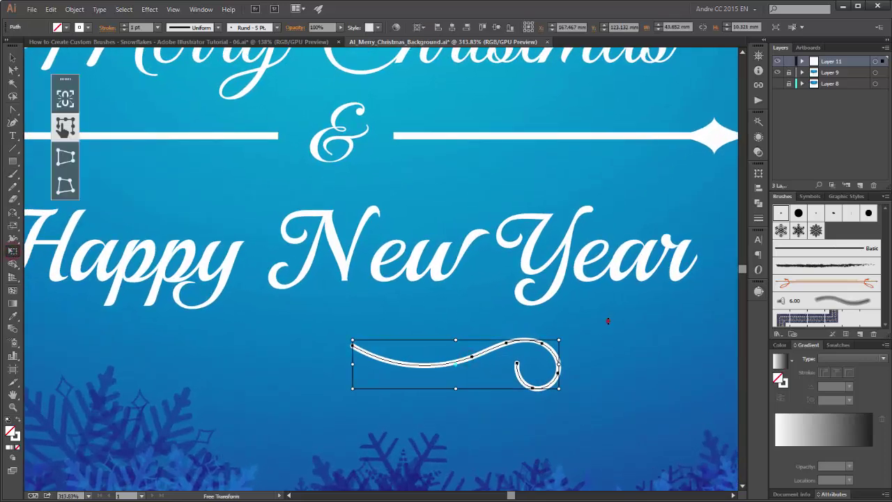
pyautogui.moveTo(608, 321)
pyautogui.mouseDown()
pyautogui.moveTo(613, 309)
pyautogui.moveTo(605, 318)
pyautogui.mouseUp()
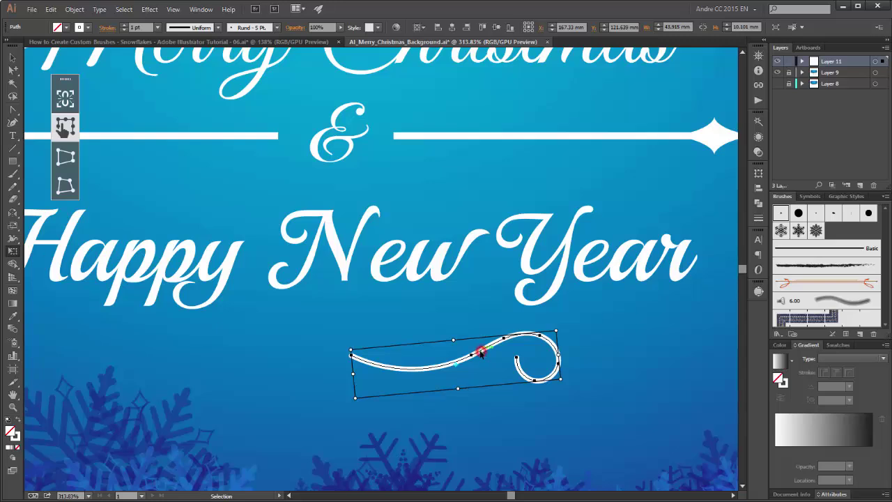
# Duplicate the flourish, scaling the copy to about 30 mm wide and overlapping its starting tip with the original's.
pyautogui.moveTo(481, 353); pyautogui.dragTo(474, 335)
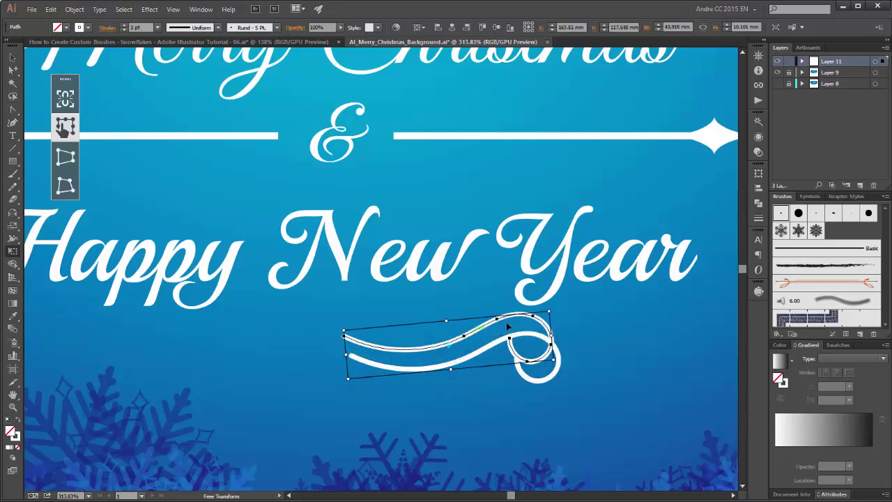
pyautogui.moveTo(550, 311); pyautogui.dragTo(487, 334)
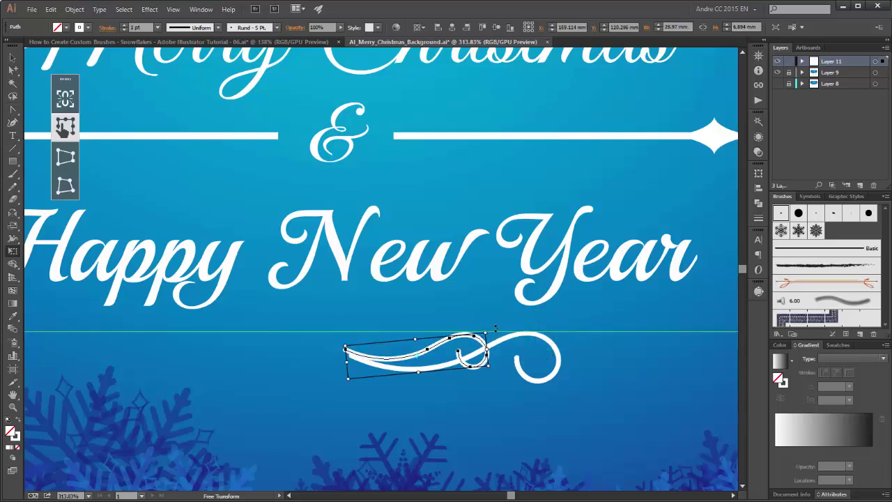
pyautogui.moveTo(408, 357); pyautogui.dragTo(413, 362)
pyautogui.scroll(4, 369, 366)
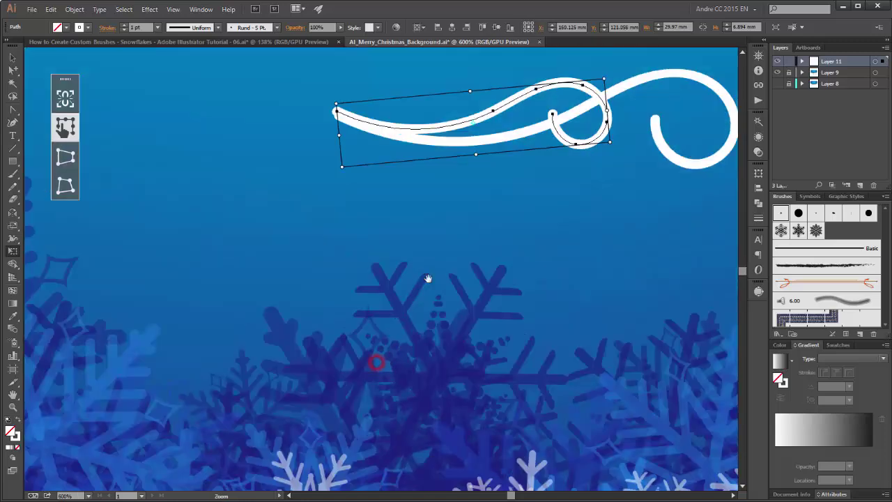
pyautogui.scroll(2, 428, 279)
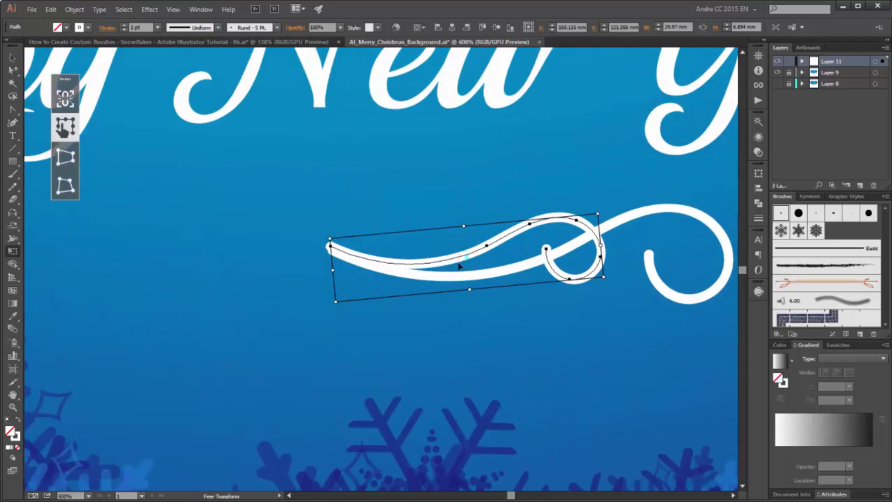
pyautogui.moveTo(430, 263); pyautogui.dragTo(432, 269)
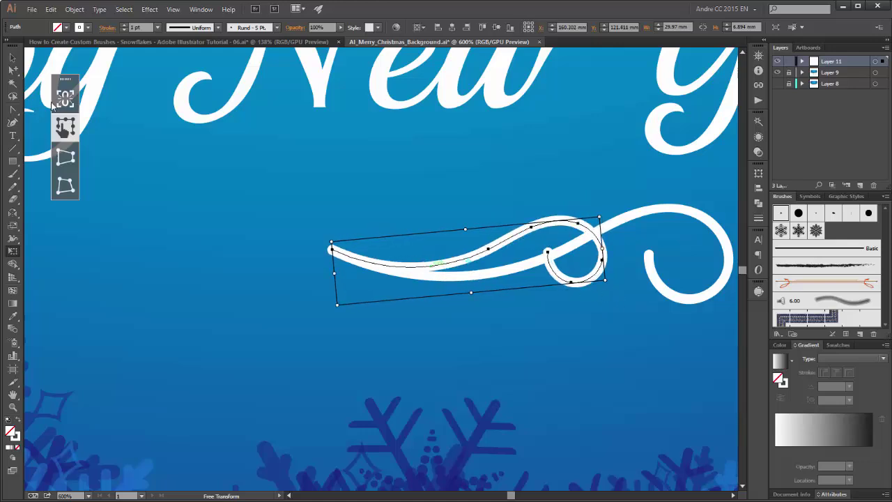
# Shorten the smaller flourish's curl by removing its end anchor point.
pyautogui.click(13, 70)
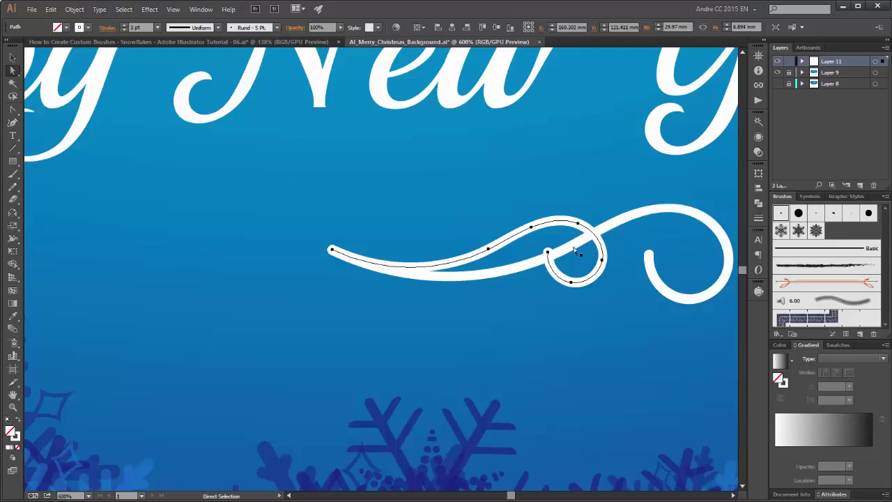
pyautogui.click(547, 252)
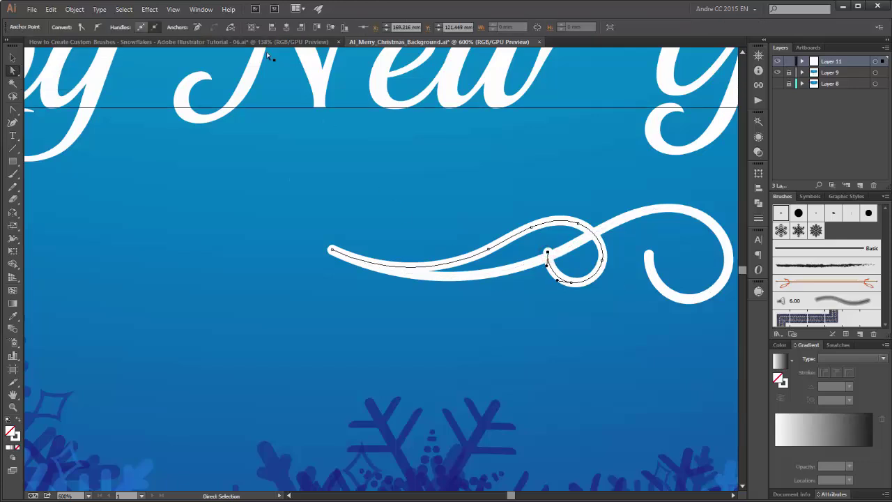
pyautogui.click(198, 28)
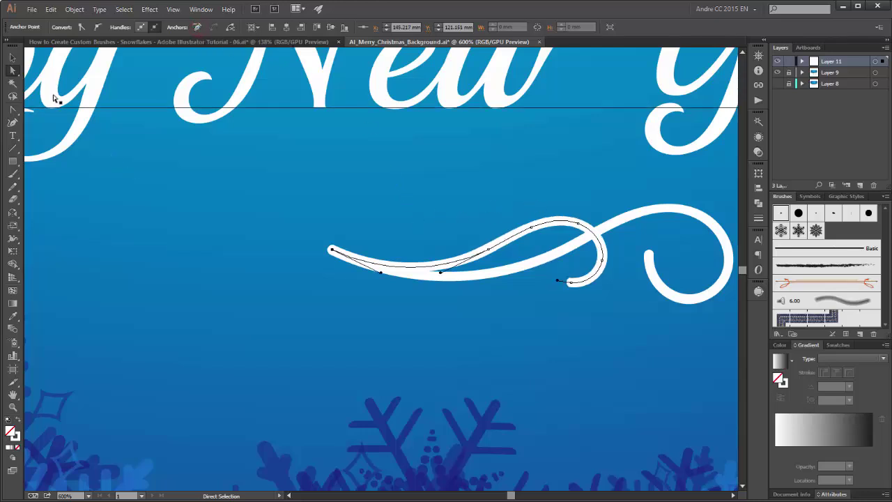
# Group the small and large flourishes.
pyautogui.click(12, 58)
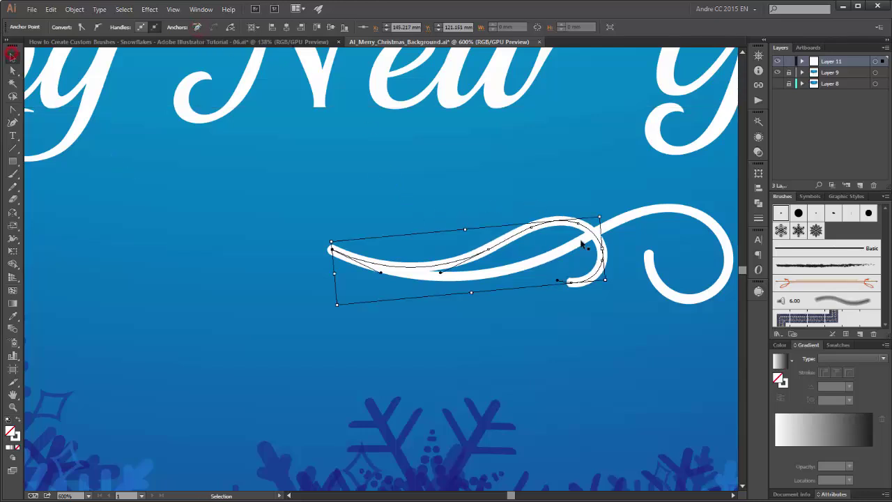
pyautogui.keyDown('shift'); pyautogui.click(622, 220); pyautogui.keyUp('shift')
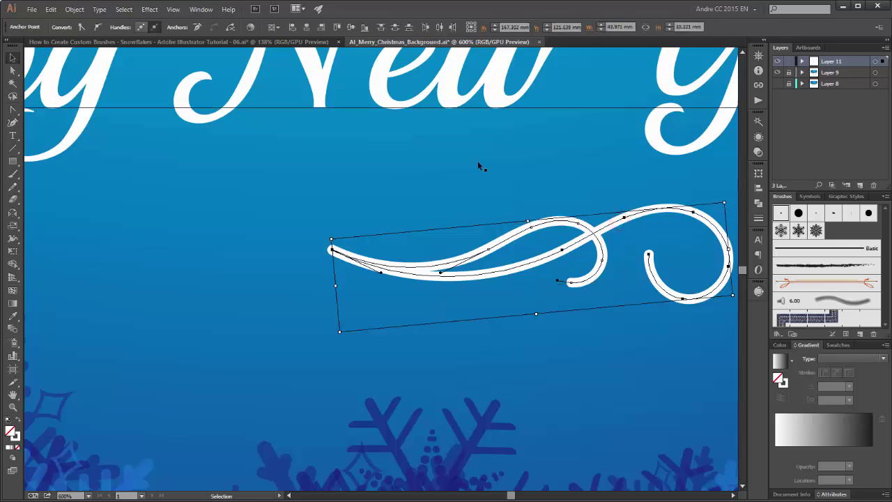
pyautogui.click(74, 9)
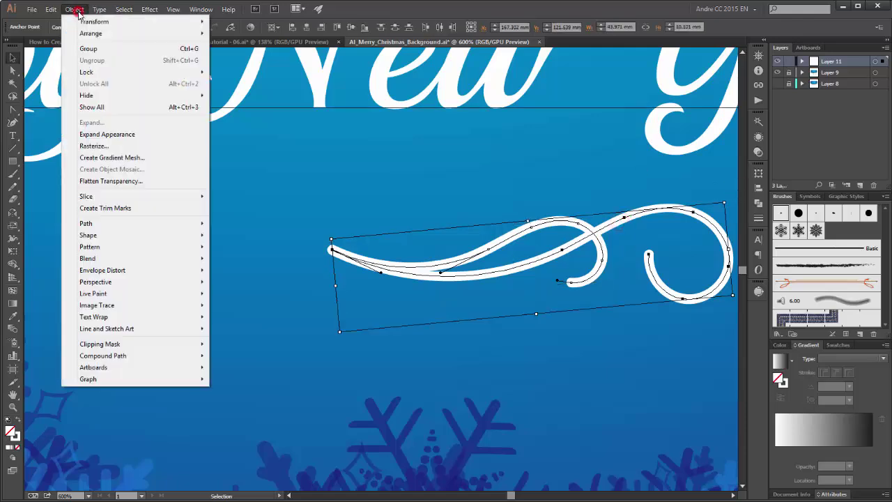
pyautogui.click(88, 50)
# Reflect a copy of the flourish group across a vertical axis centred below the "&".
pyautogui.press('a')
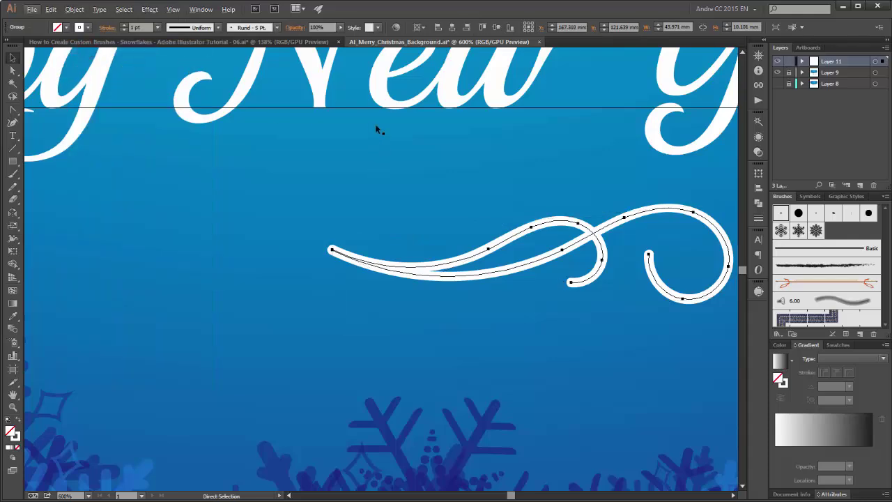
pyautogui.hotkey('ctrl', '0')
pyautogui.press('v')
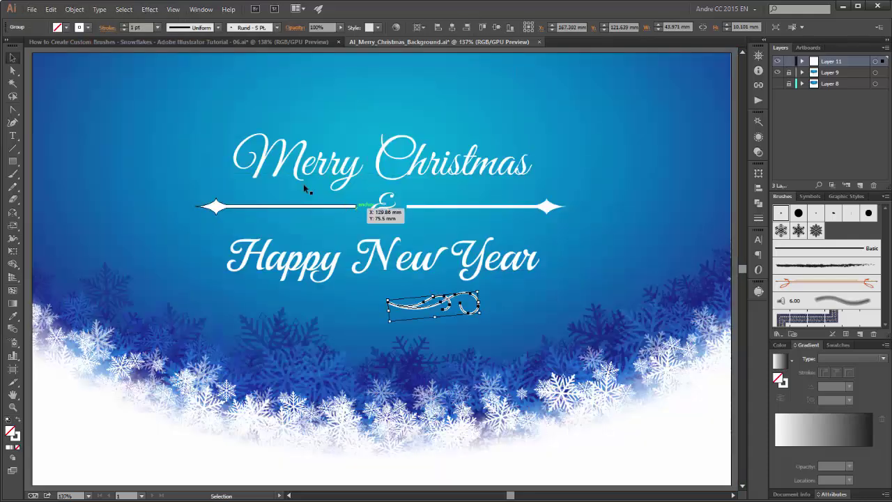
pyautogui.click(12, 212)
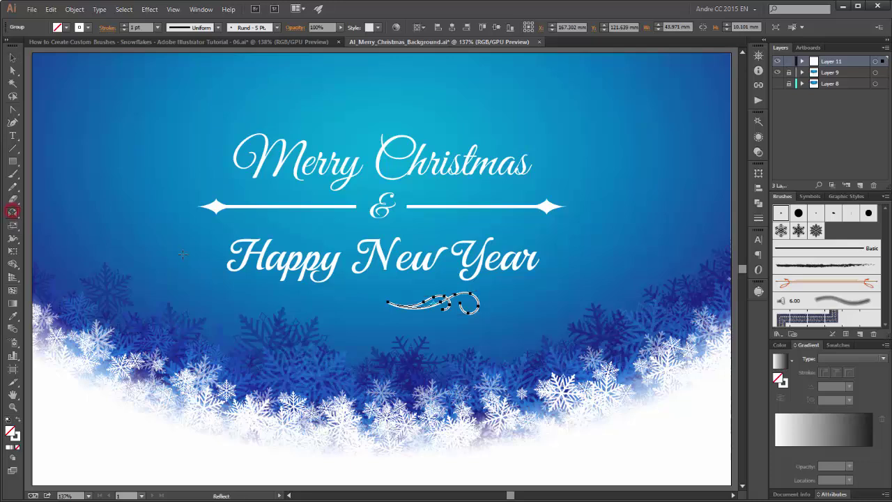
pyautogui.keyDown('alt'); pyautogui.click(381, 303); pyautogui.keyUp('alt')
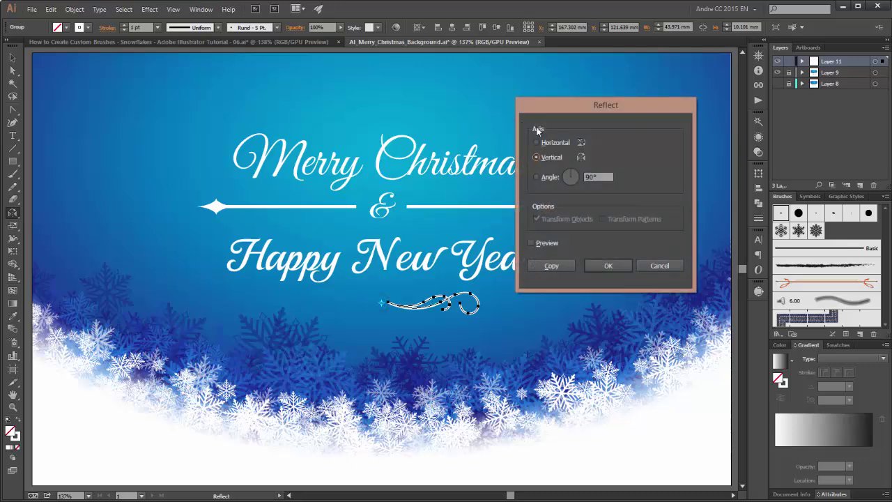
pyautogui.click(563, 266)
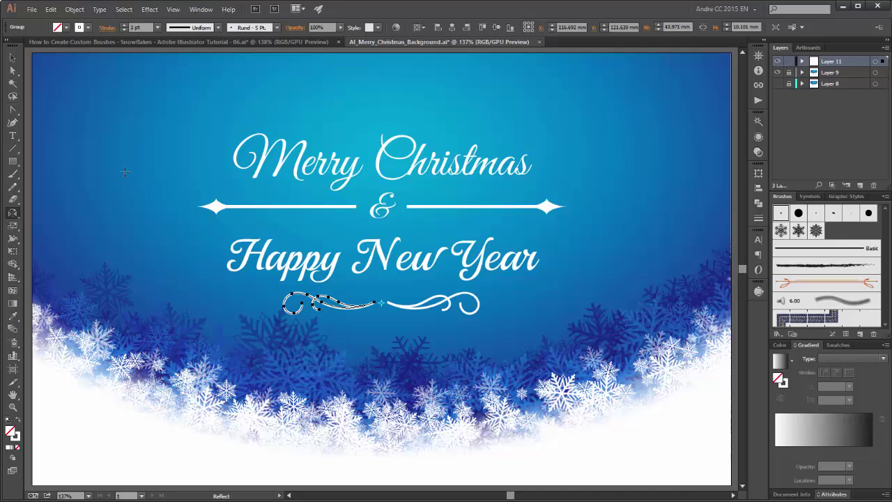
pyautogui.click(13, 58)
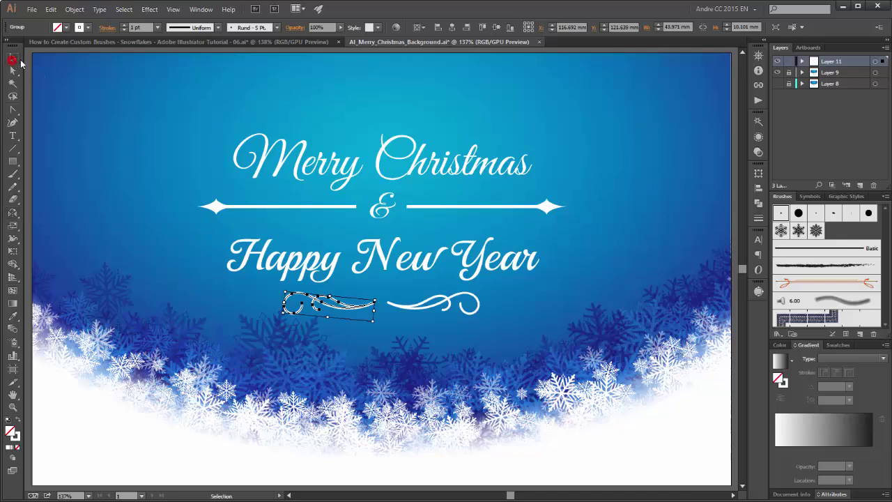
# Group the two mirrored flourishes below "Happy New Year" and centre the group horizontally.
pyautogui.keyDown('shift'); pyautogui.click(416, 305); pyautogui.keyUp('shift')
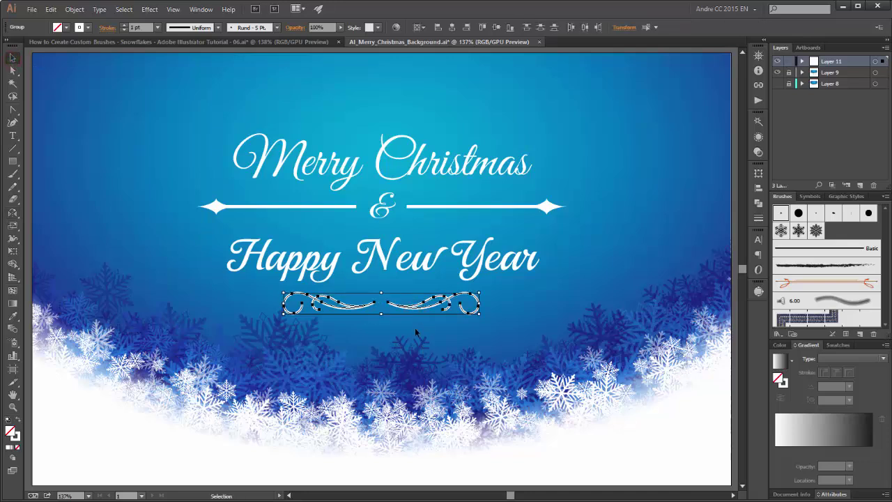
pyautogui.click(75, 10)
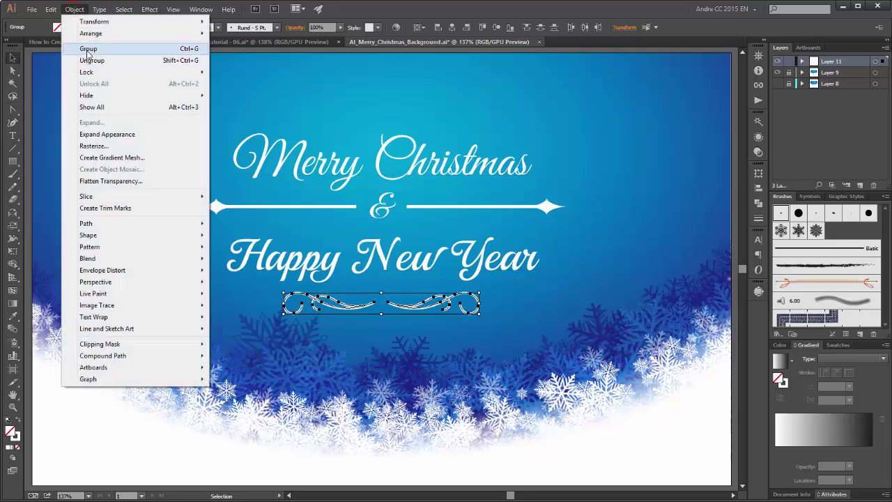
pyautogui.click(96, 50)
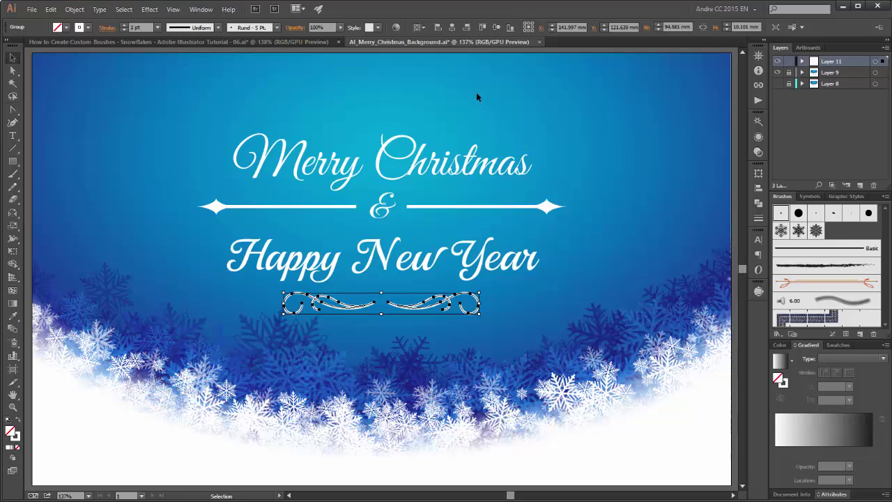
pyautogui.click(453, 28)
# Duplicate the flourish group above "Merry Christmas" and flip the copy vertically.
pyautogui.moveTo(424, 311); pyautogui.dragTo(418, 121)
pyautogui.click(760, 174)
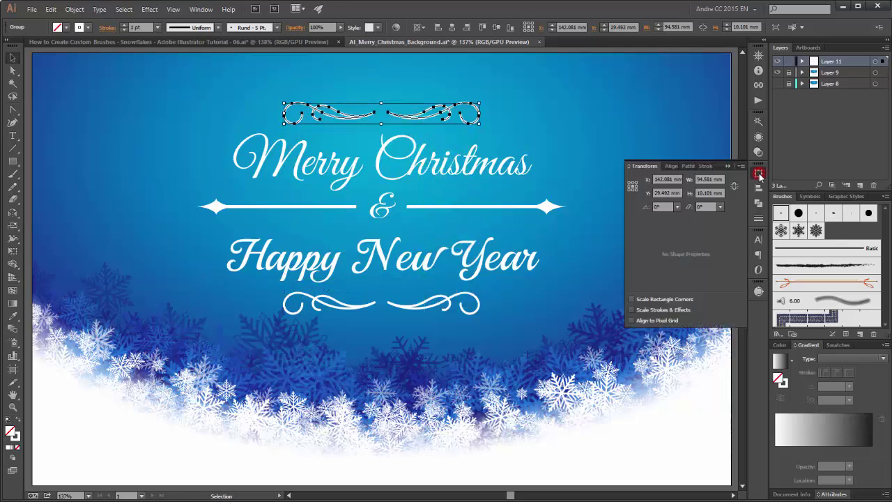
pyautogui.click(743, 166)
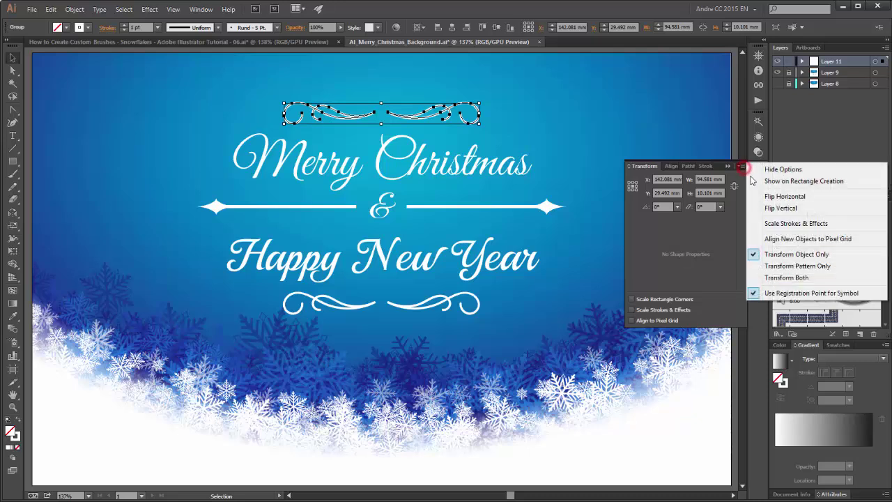
pyautogui.click(779, 208)
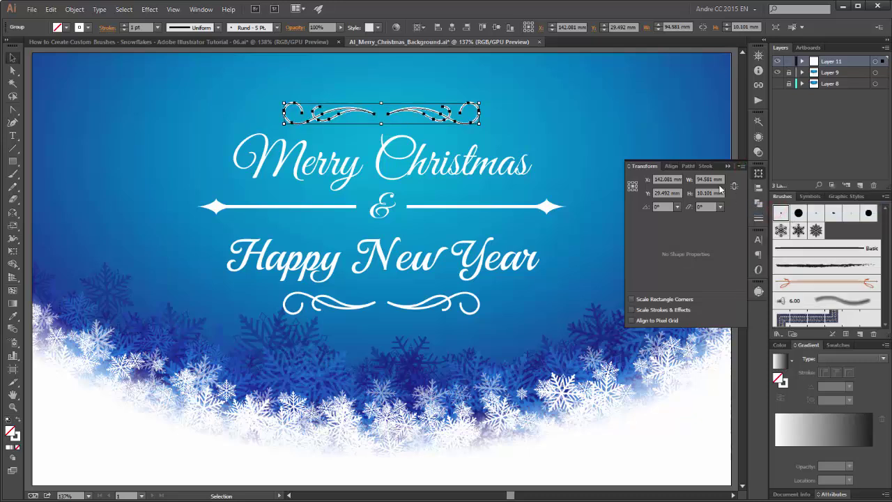
pyautogui.click(728, 165)
# Nudge the upper flourish group slightly down towards "Merry Christmas" and scale it slightly smaller about its centre.
pyautogui.press('Down')
pyautogui.press('Down')
pyautogui.press('Down')
pyautogui.press('Down')
pyautogui.press('Down')
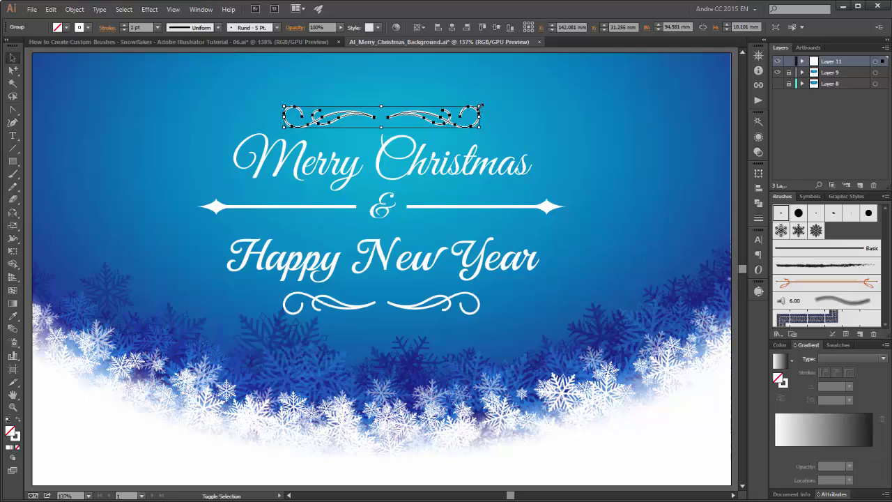
pyautogui.moveTo(479, 106); pyautogui.dragTo(468, 107)
pyautogui.click(539, 122)
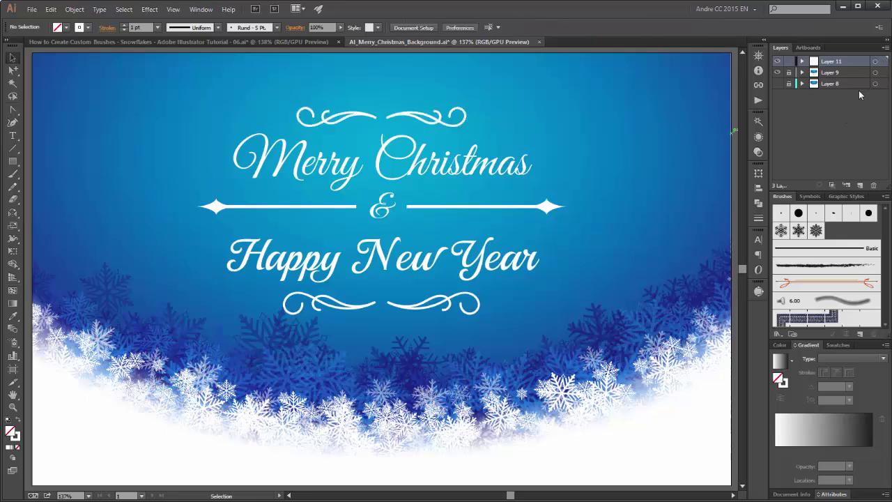
# Add a previewed Drop Shadow to all of Layer 11 with Multiply mode, 92% opacity, 0.6 mm X offset, 0.8 mm Y offset and no blur.
pyautogui.click(876, 61)
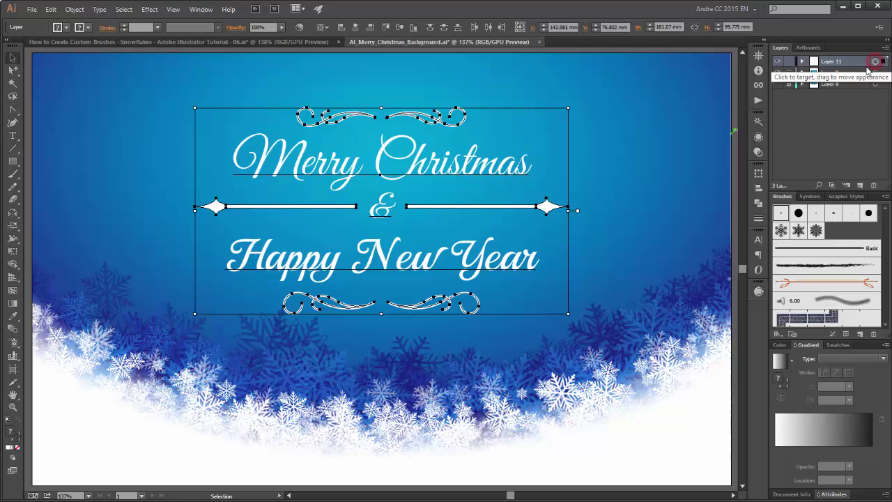
pyautogui.click(790, 61)
pyautogui.click(875, 61)
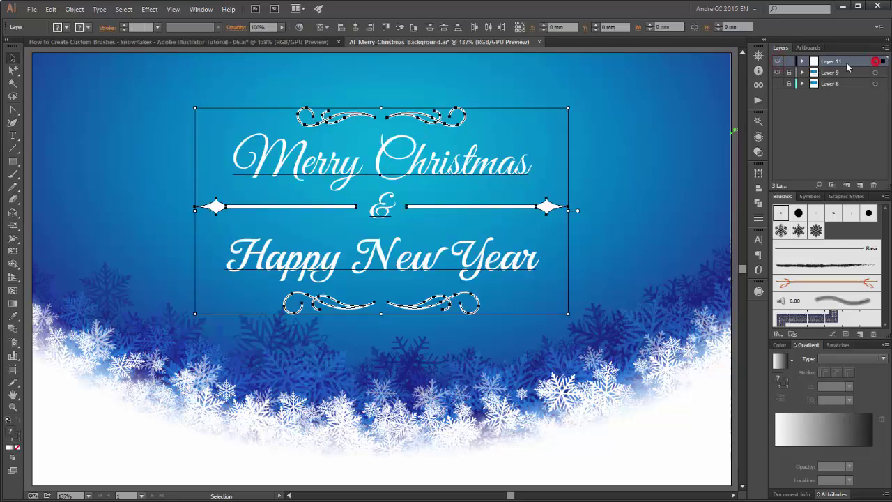
pyautogui.click(149, 9)
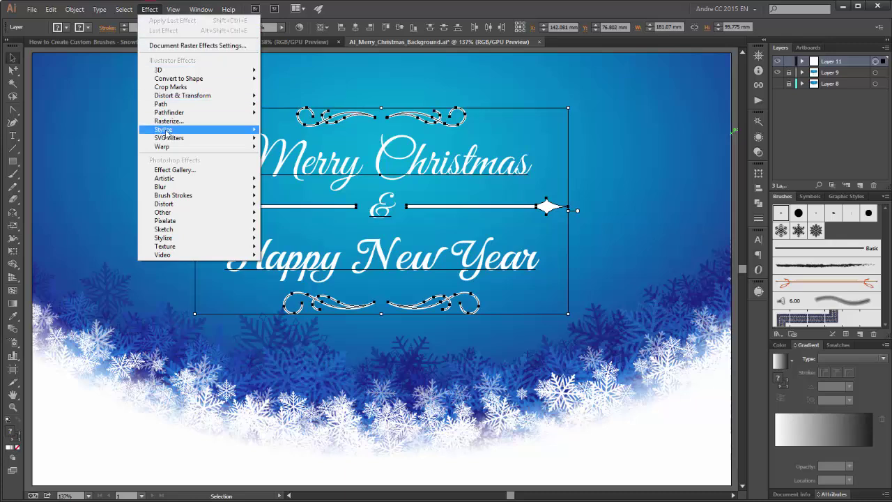
pyautogui.moveTo(164, 131)
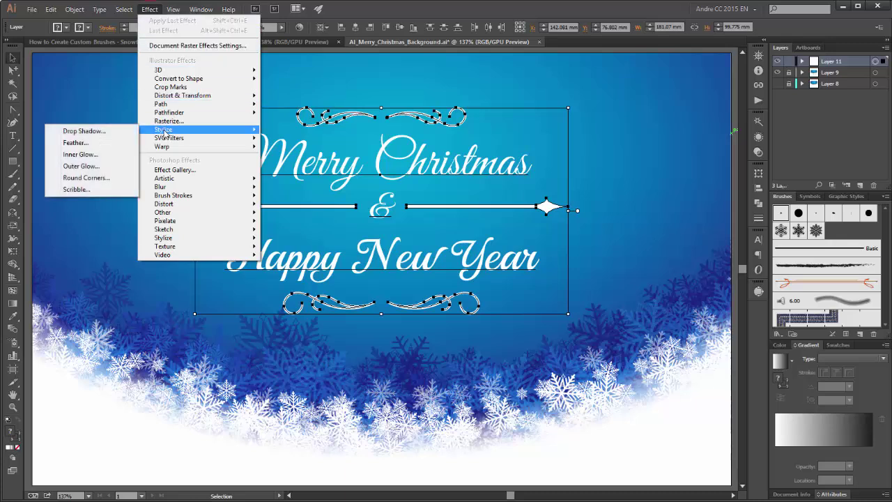
pyautogui.click(80, 132)
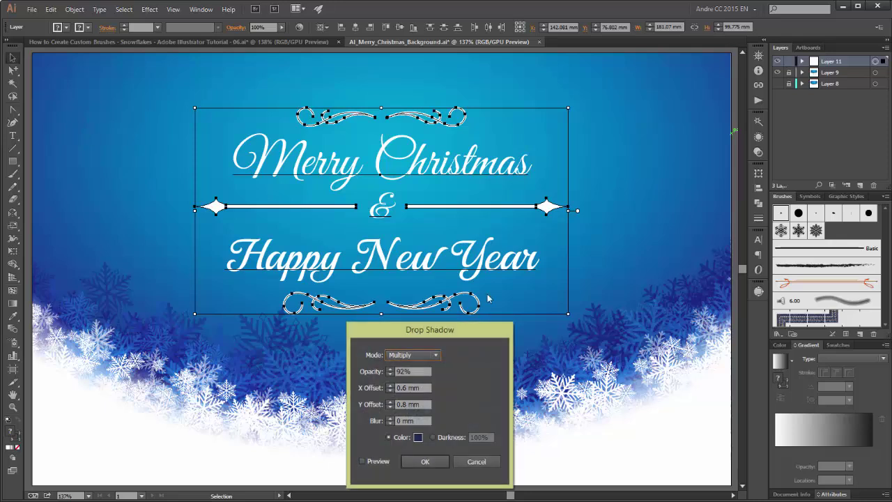
pyautogui.click(371, 462)
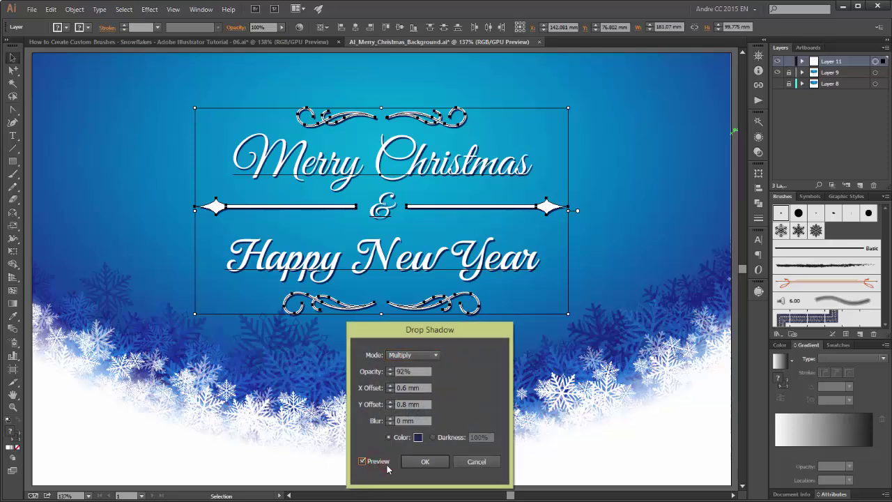
# Set the shadow colour to dark blue #1B2856 and apply the Drop Shadow to the greeting.
pyautogui.click(418, 437)
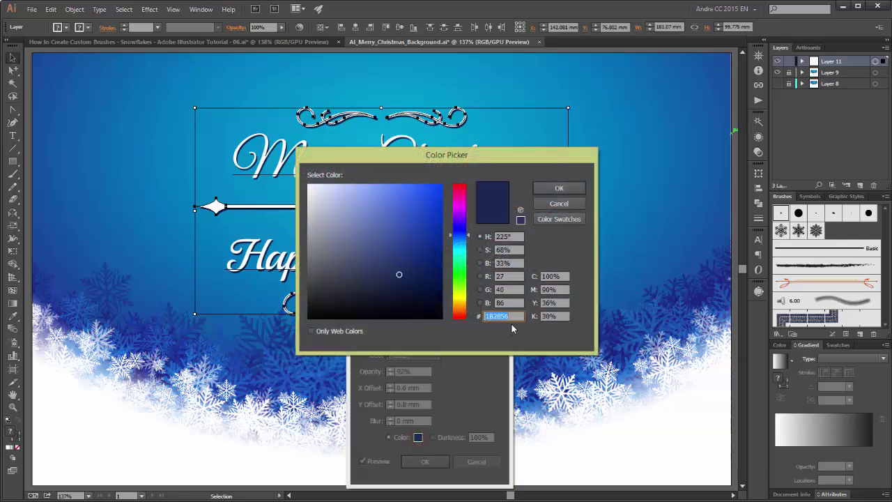
pyautogui.click(561, 188)
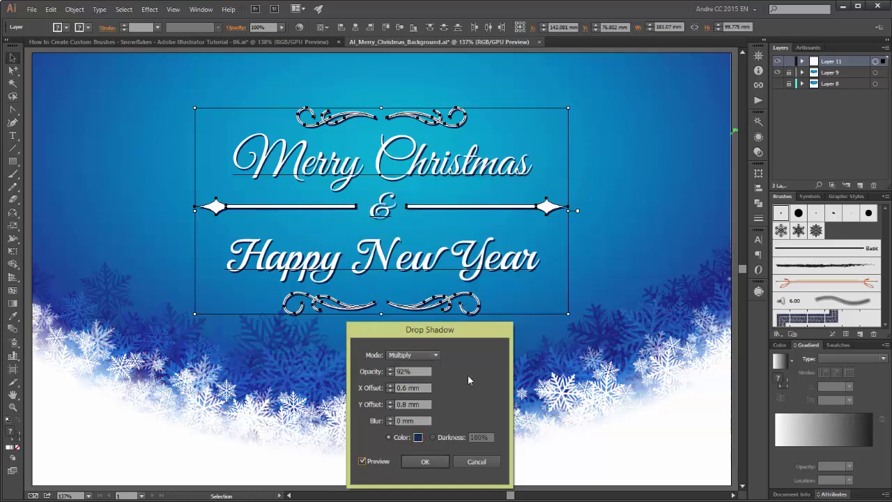
pyautogui.moveTo(460, 333); pyautogui.dragTo(597, 335)
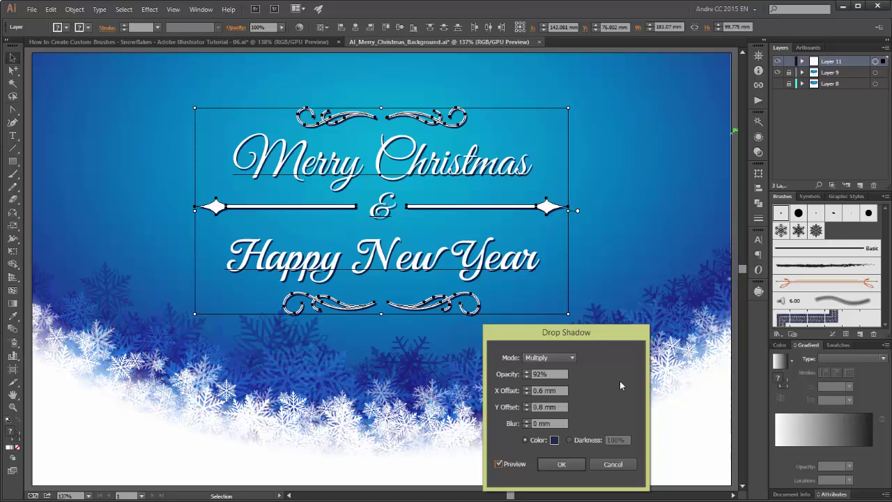
pyautogui.click(562, 465)
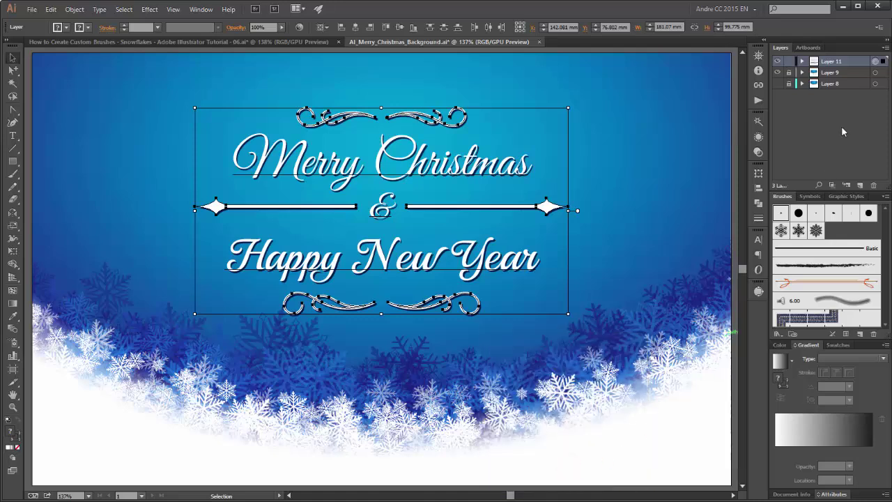
pyautogui.click(703, 119)
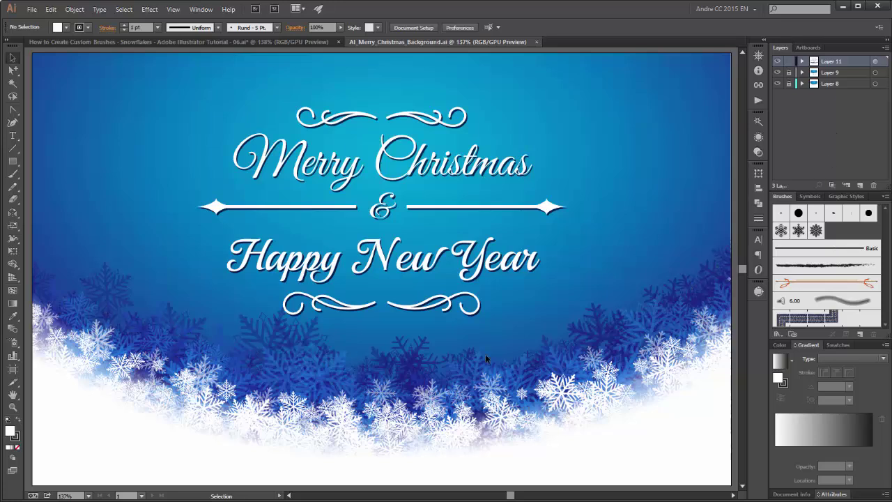
# Unlock Layer 9 and collect its snowflake paths lying between the two rectangles in a new sublayer.
pyautogui.click(788, 73)
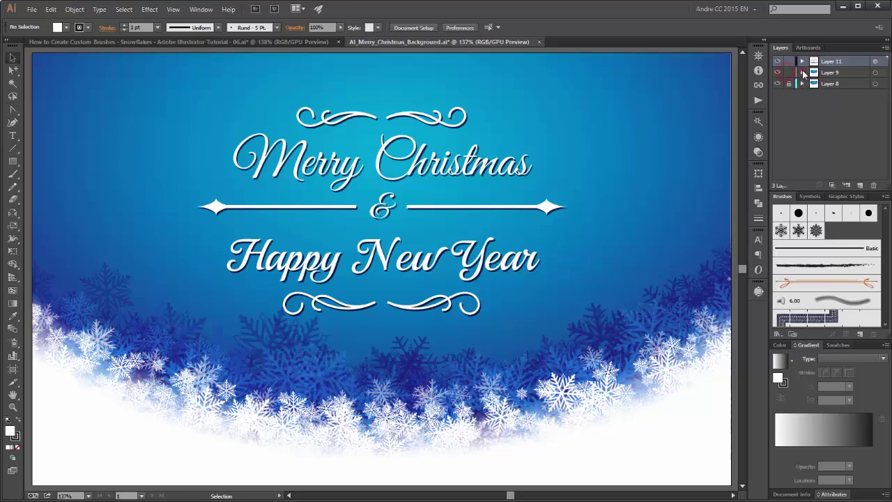
pyautogui.click(804, 74)
pyautogui.moveTo(887, 78); pyautogui.dragTo(886, 99)
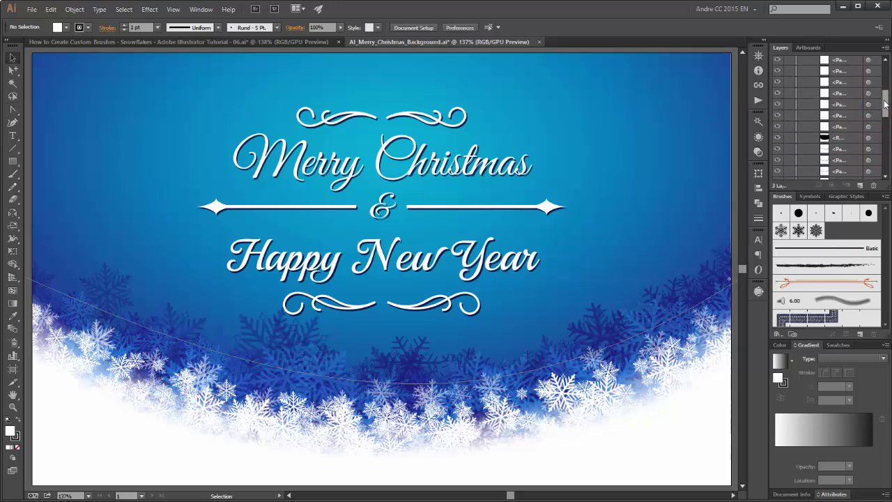
pyautogui.click(852, 152)
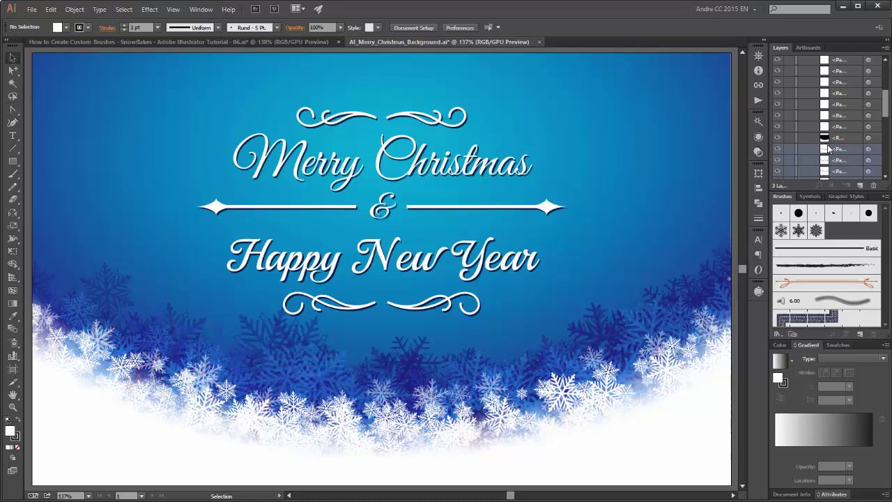
pyautogui.click(884, 47)
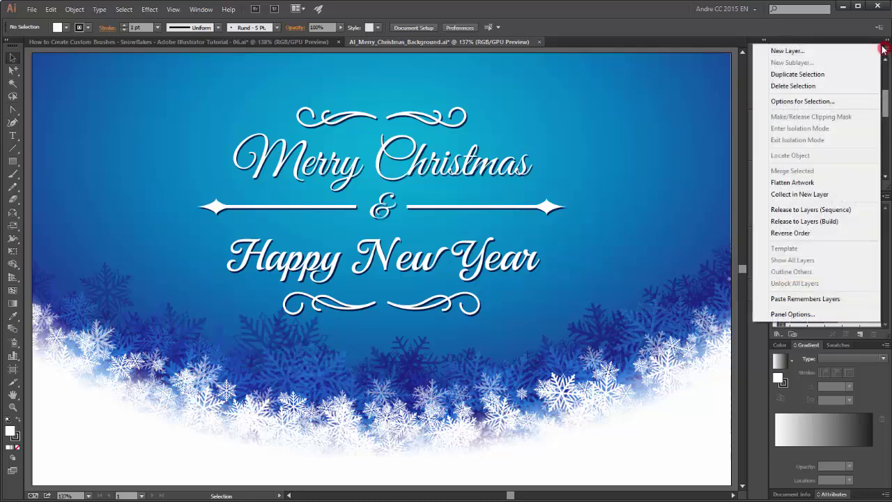
pyautogui.click(799, 196)
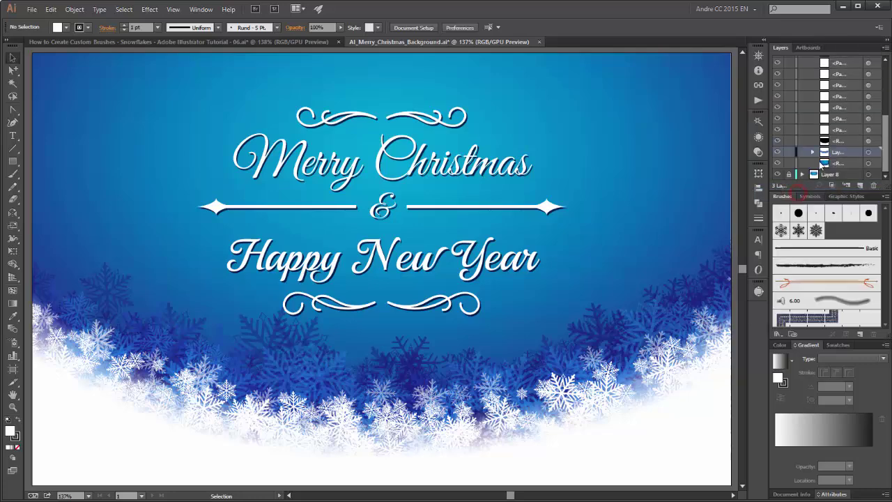
# Lower the opacity of the new snowflake sublayer to 56%.
pyautogui.click(778, 152)
pyautogui.click(778, 152)
pyautogui.click(868, 152)
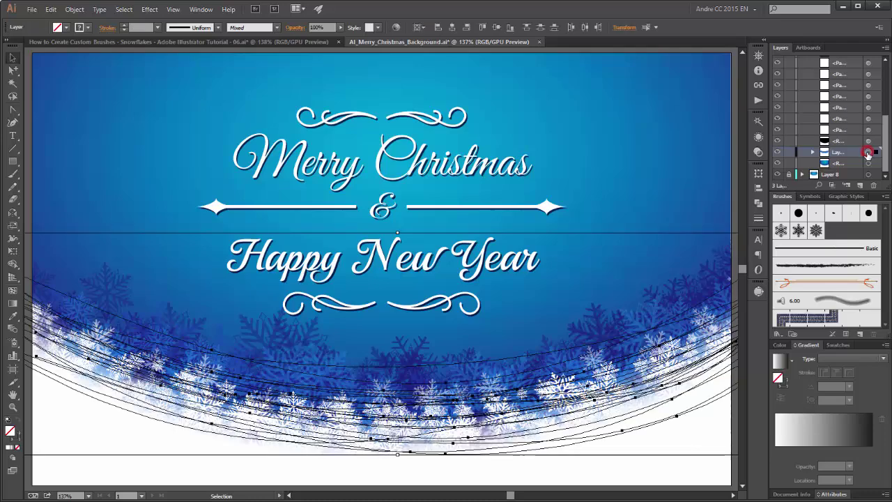
pyautogui.click(759, 152)
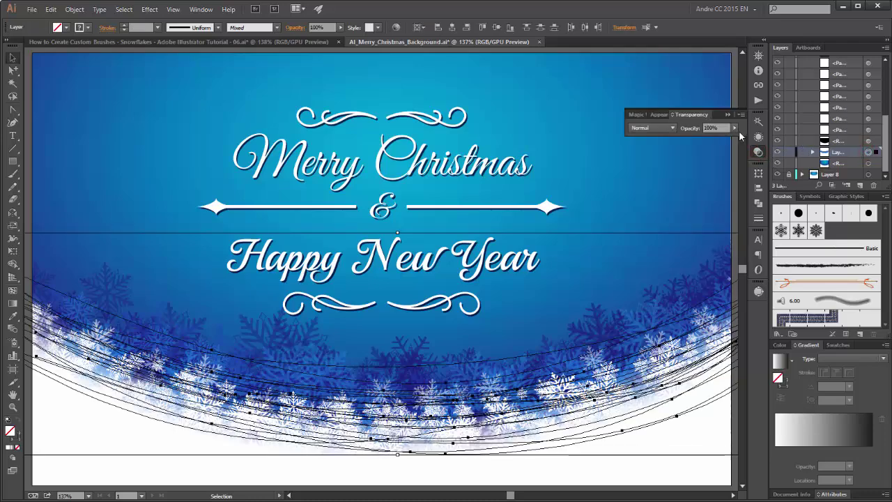
pyautogui.click(735, 128)
pyautogui.moveTo(733, 137); pyautogui.dragTo(718, 142)
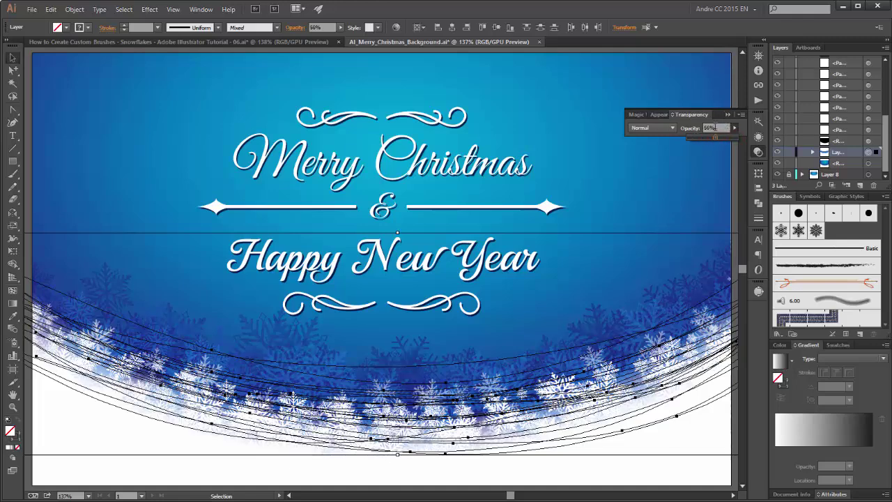
pyautogui.click(728, 114)
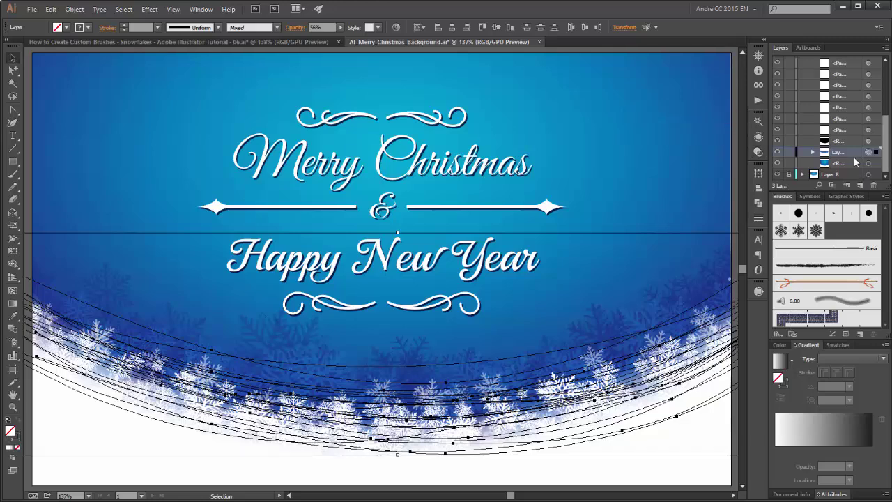
pyautogui.hotkey('ctrl', '1')
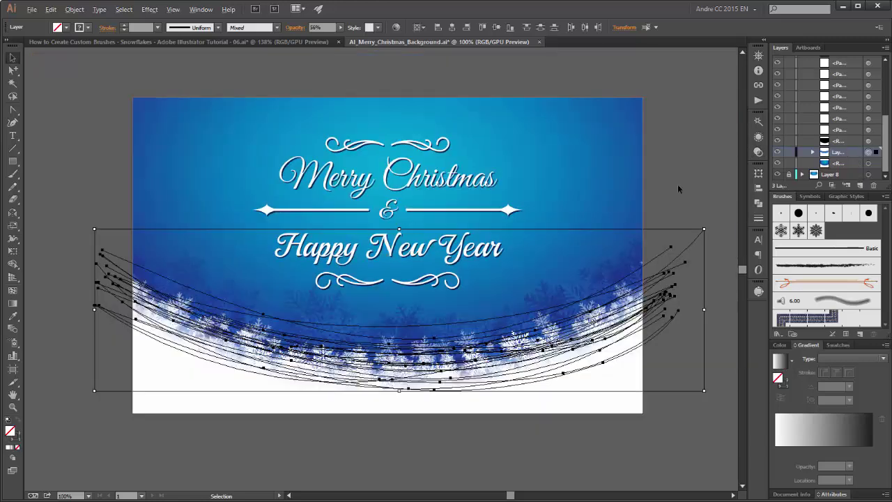
pyautogui.click(692, 162)
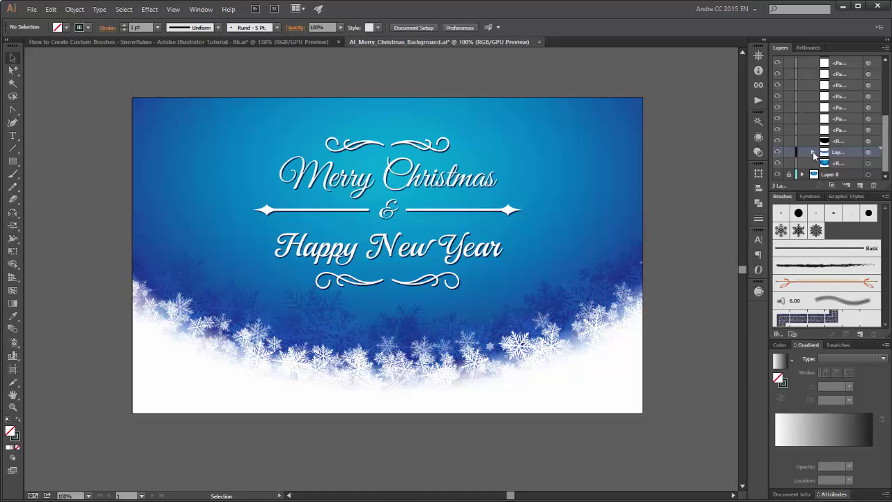
# Paint light blue strokes at 71% opacity with the third snowflake scatter brush along the curved snow edge.
pyautogui.click(13, 174)
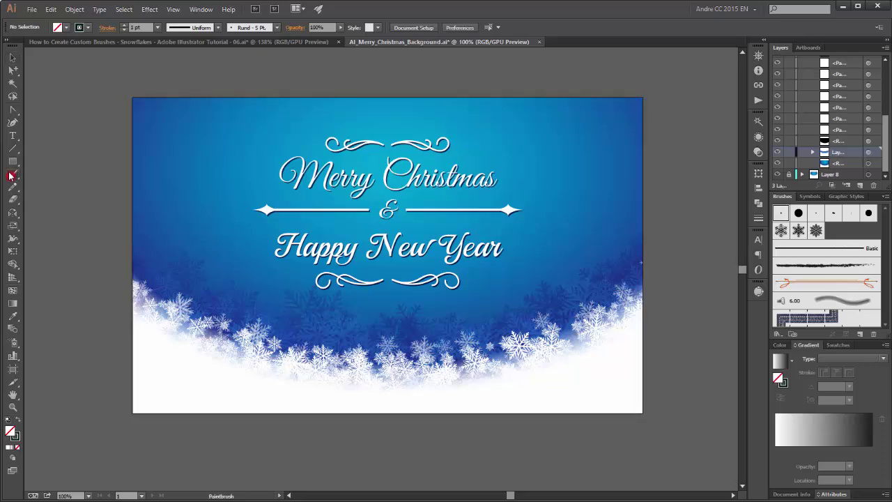
pyautogui.click(816, 231)
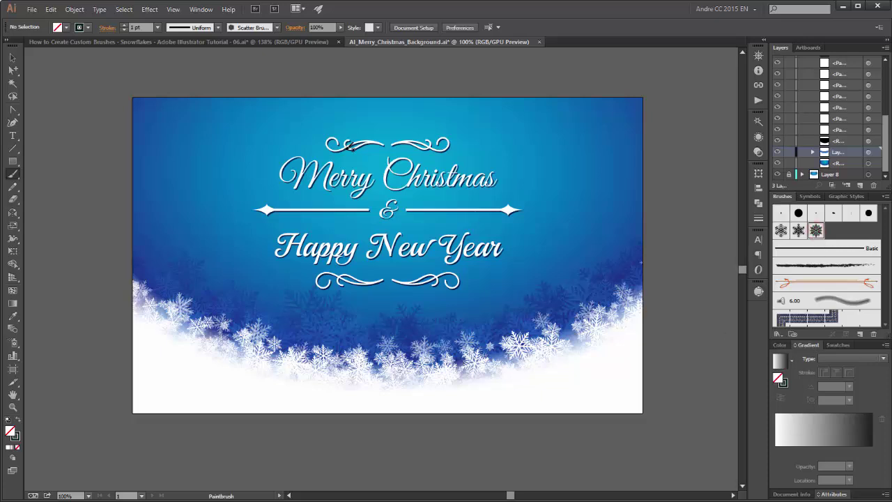
pyautogui.click(86, 29)
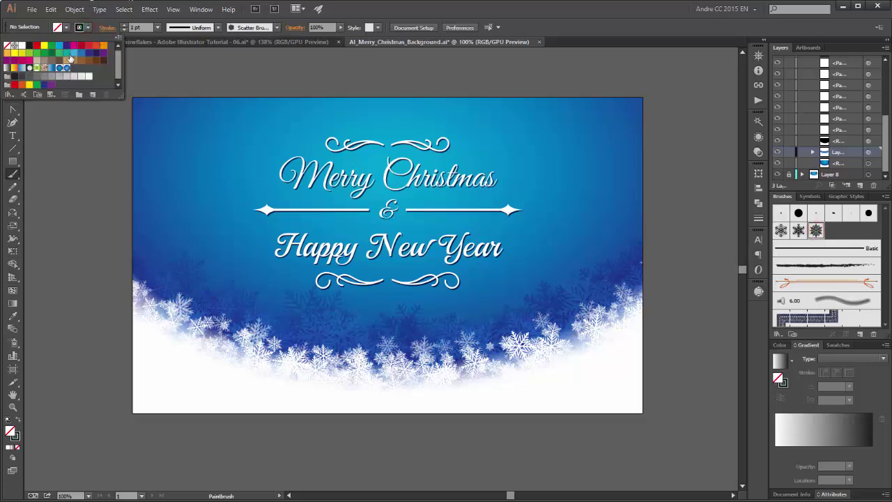
pyautogui.click(81, 53)
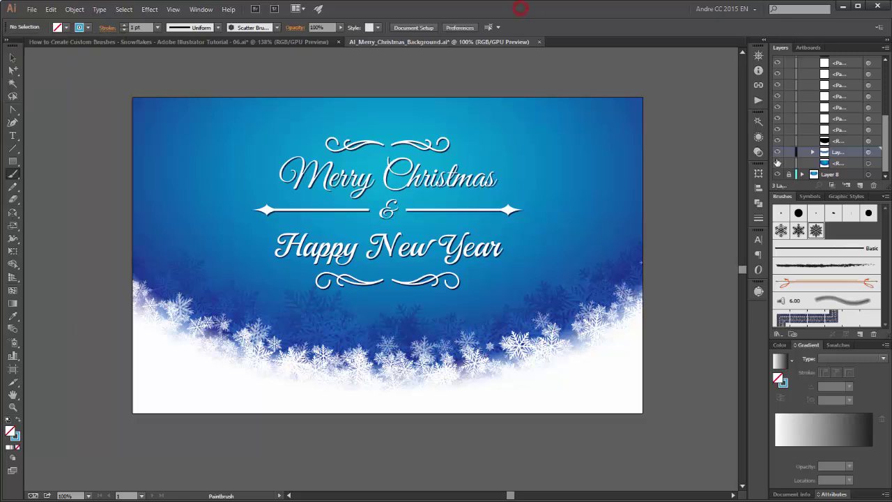
pyautogui.click(760, 153)
pyautogui.click(734, 127)
pyautogui.moveTo(731, 138)
pyautogui.mouseDown()
pyautogui.moveTo(714, 142)
pyautogui.moveTo(724, 140)
pyautogui.mouseUp()
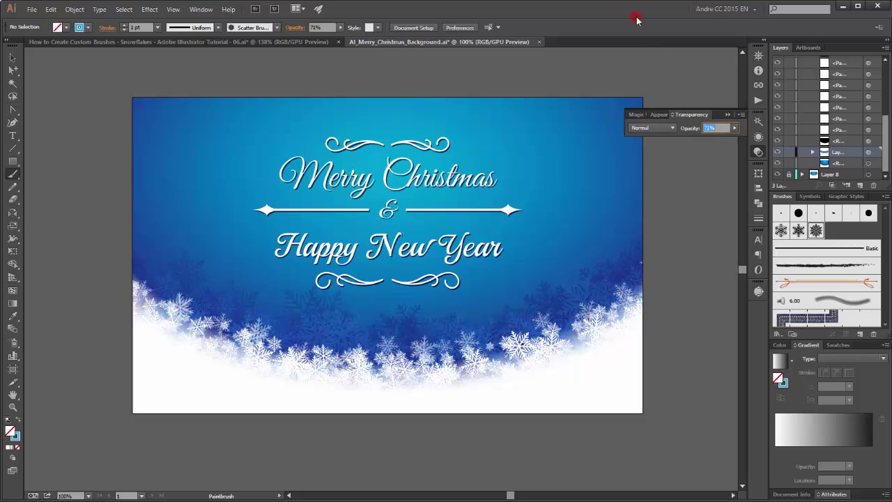
pyautogui.click(656, 286)
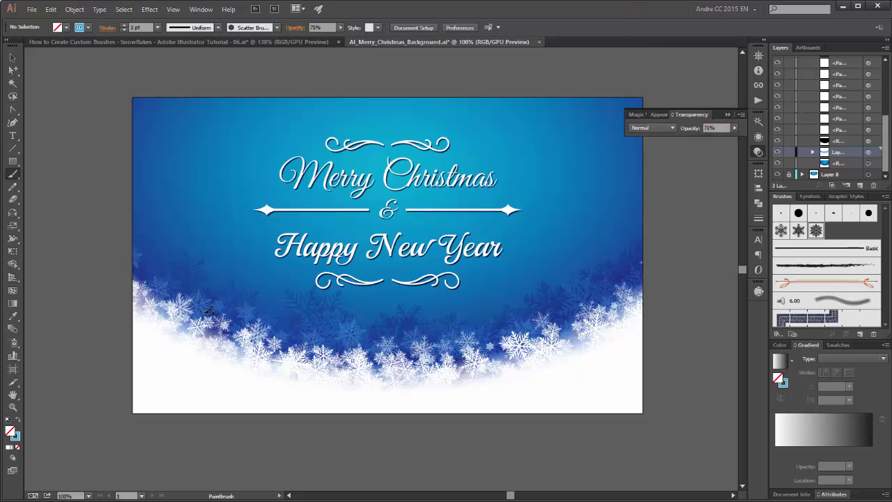
pyautogui.moveTo(140, 288)
pyautogui.mouseDown()
pyautogui.moveTo(413, 350)
pyautogui.moveTo(601, 315)
pyautogui.mouseUp()
pyautogui.moveTo(675, 264)
pyautogui.mouseDown()
pyautogui.moveTo(549, 319)
pyautogui.moveTo(449, 339)
pyautogui.moveTo(324, 337)
pyautogui.moveTo(257, 324)
pyautogui.moveTo(124, 270)
pyautogui.moveTo(121, 292)
pyautogui.mouseUp()
pyautogui.moveTo(209, 321)
pyautogui.mouseDown()
pyautogui.moveTo(318, 349)
pyautogui.moveTo(511, 353)
pyautogui.moveTo(552, 340)
pyautogui.mouseUp()
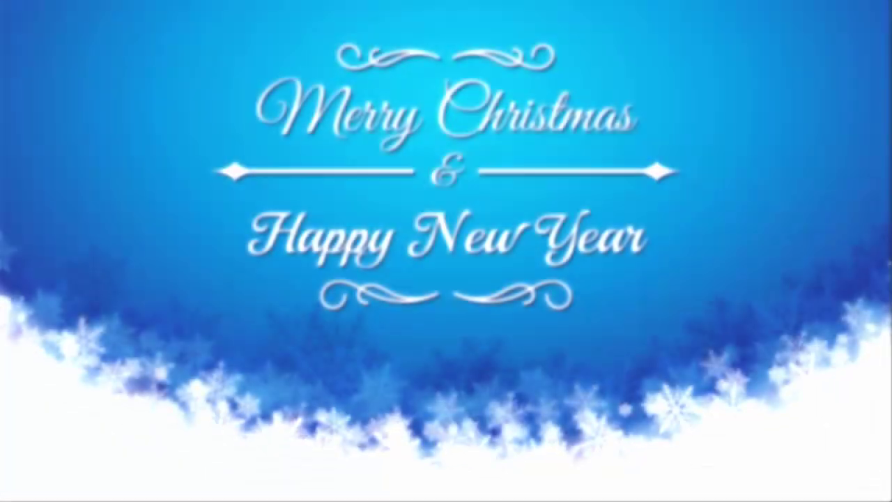